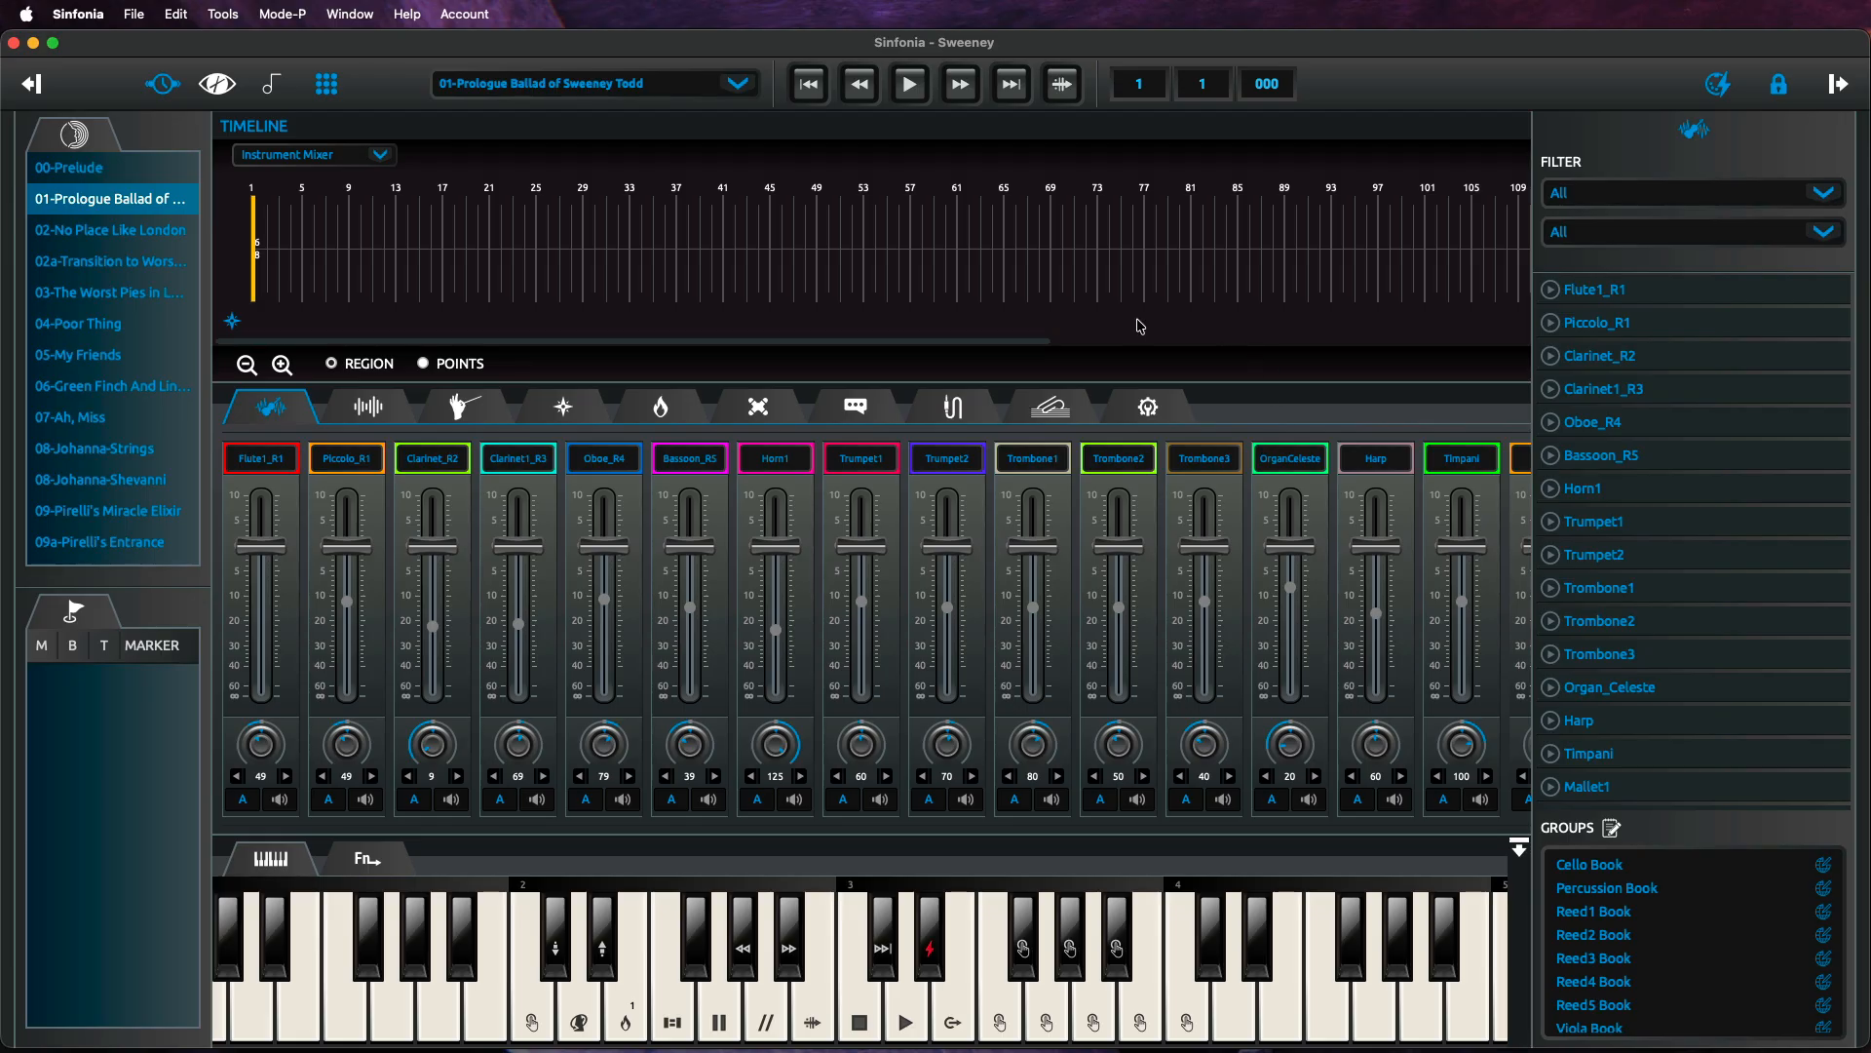
Display the reroutes of the Prologue song on the timeline, filtered to the Bass instrument.
{"action": "left_click", "coordinate": [955, 410]}
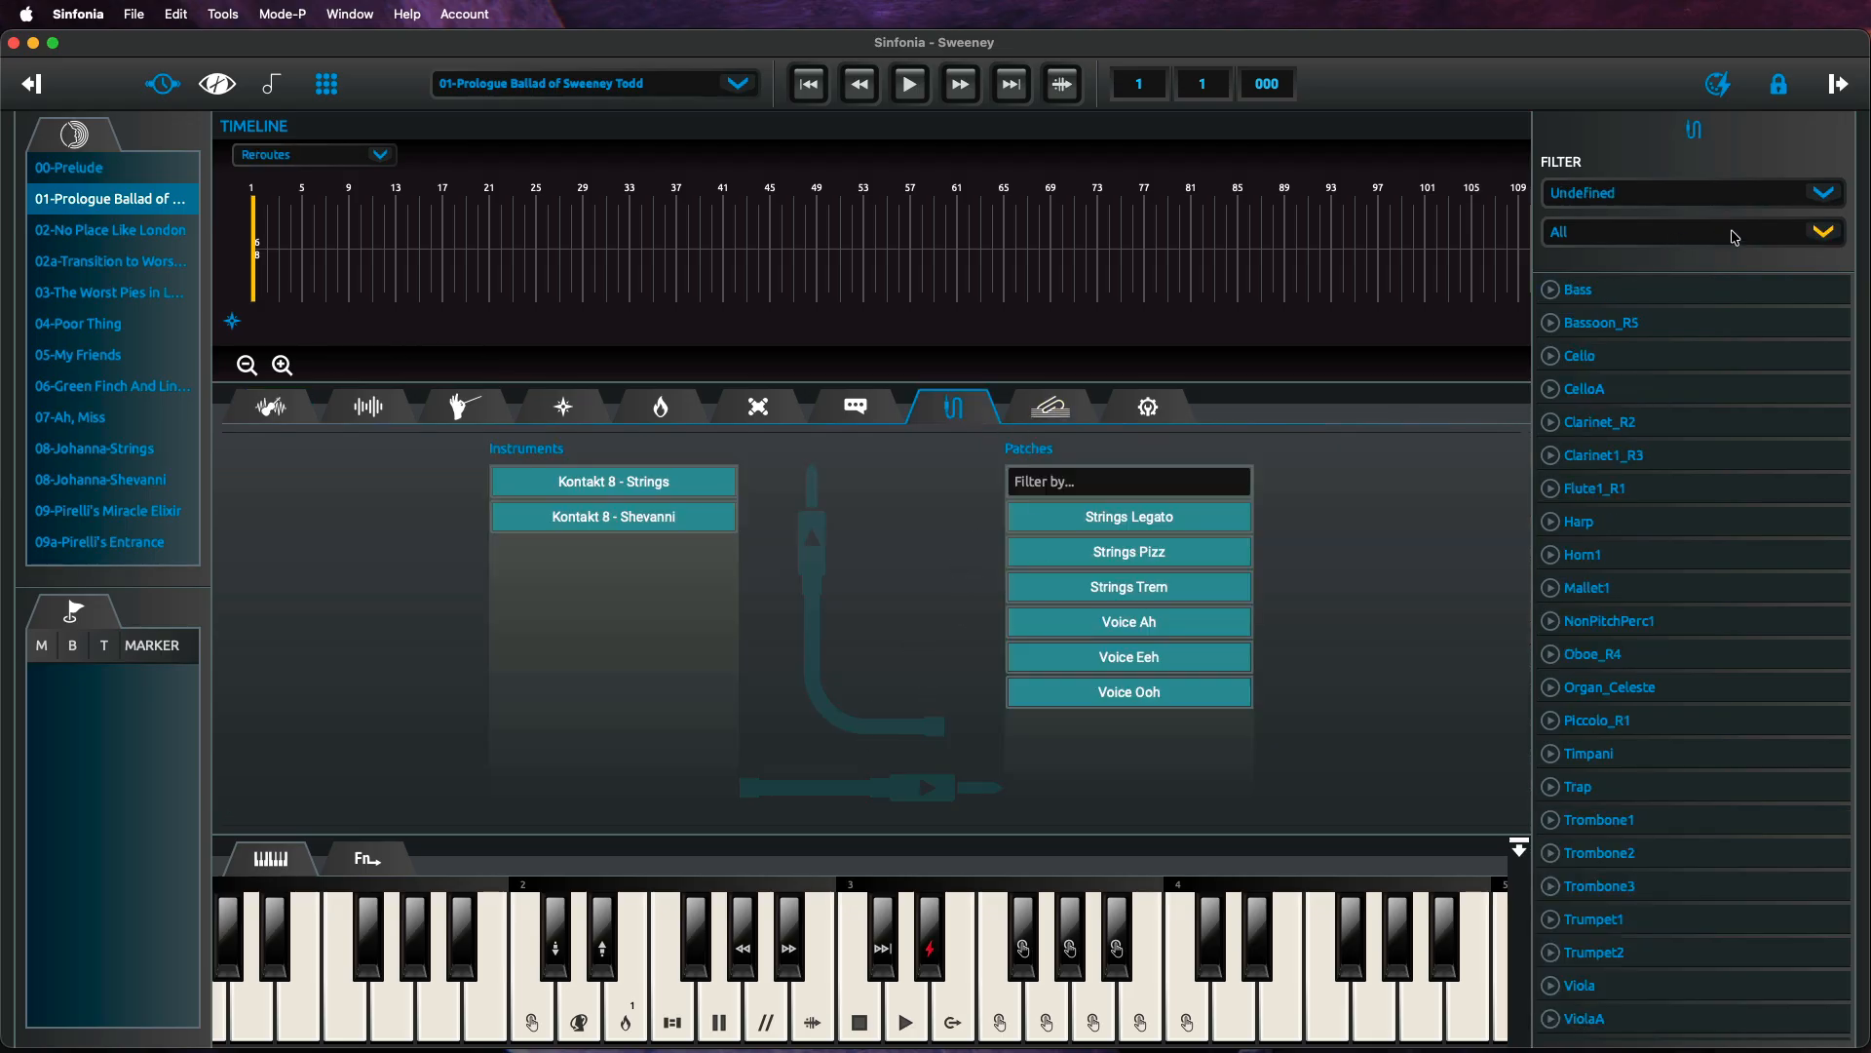
{"action": "left_click", "coordinate": [1701, 200]}
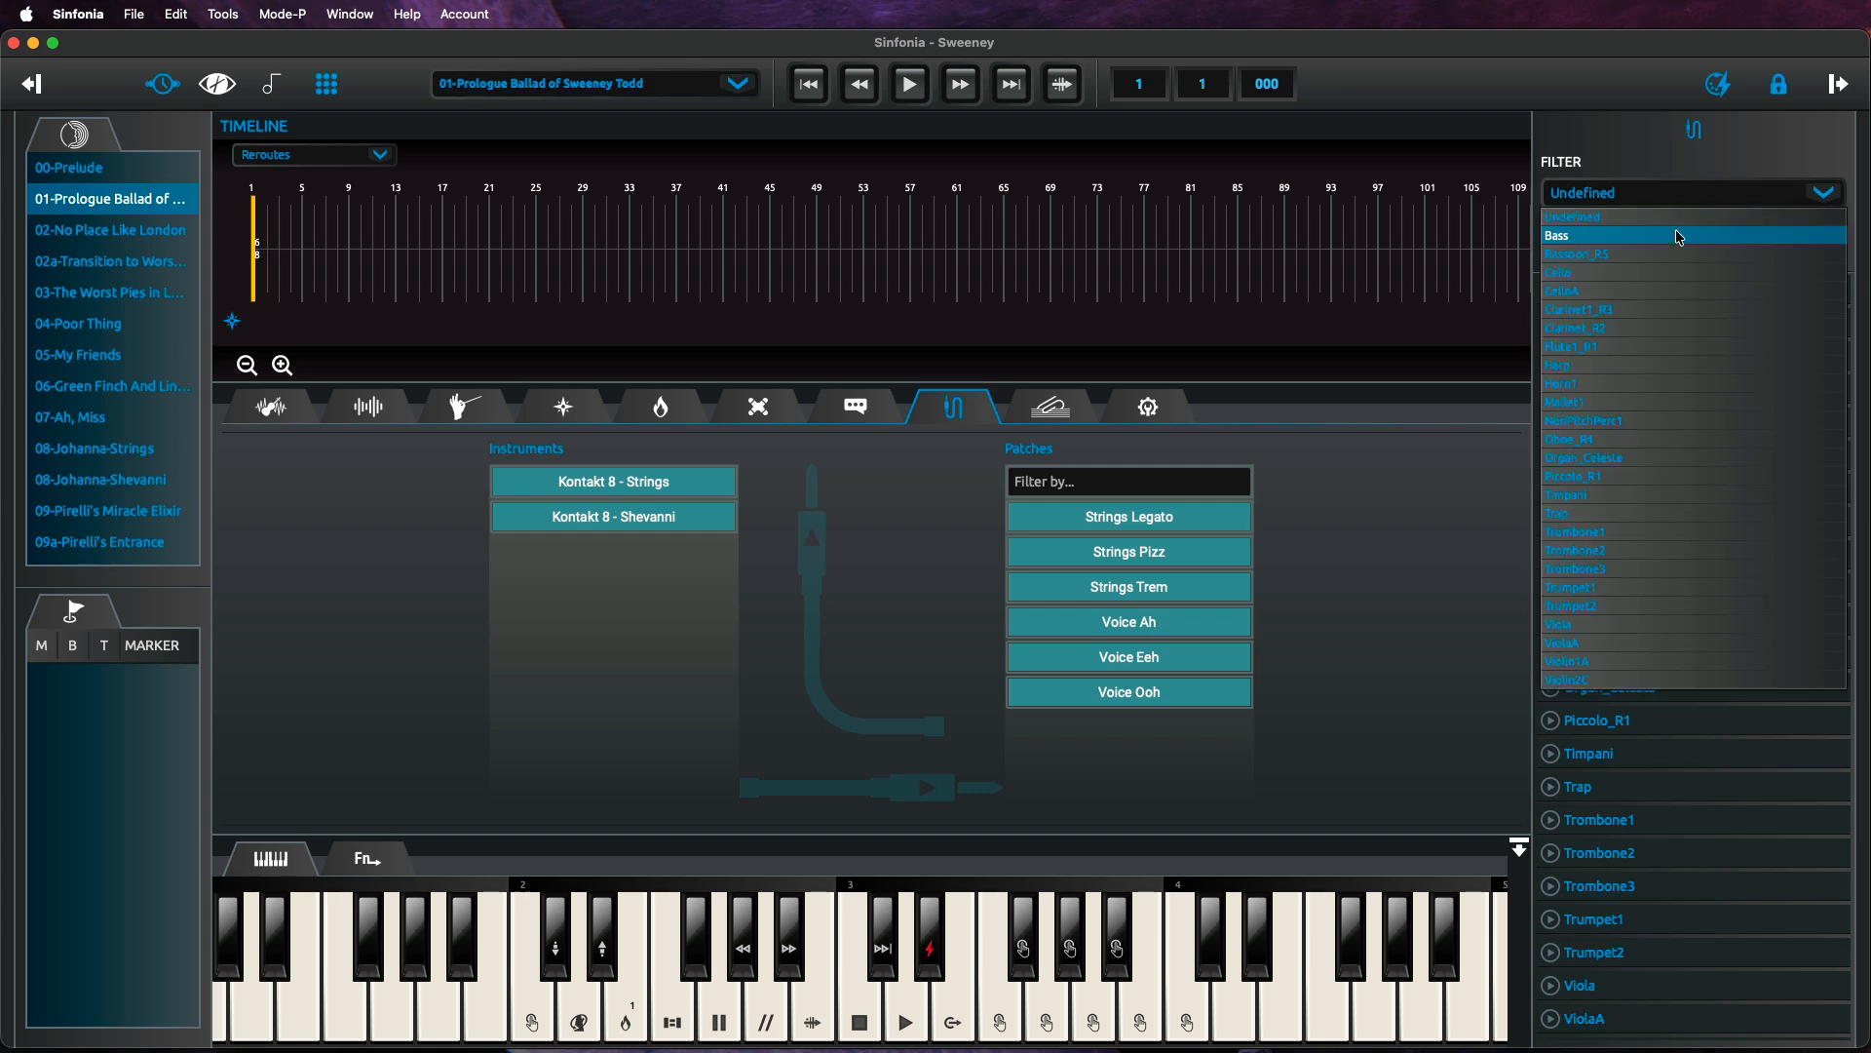
{"action": "left_click", "coordinate": [1680, 237]}
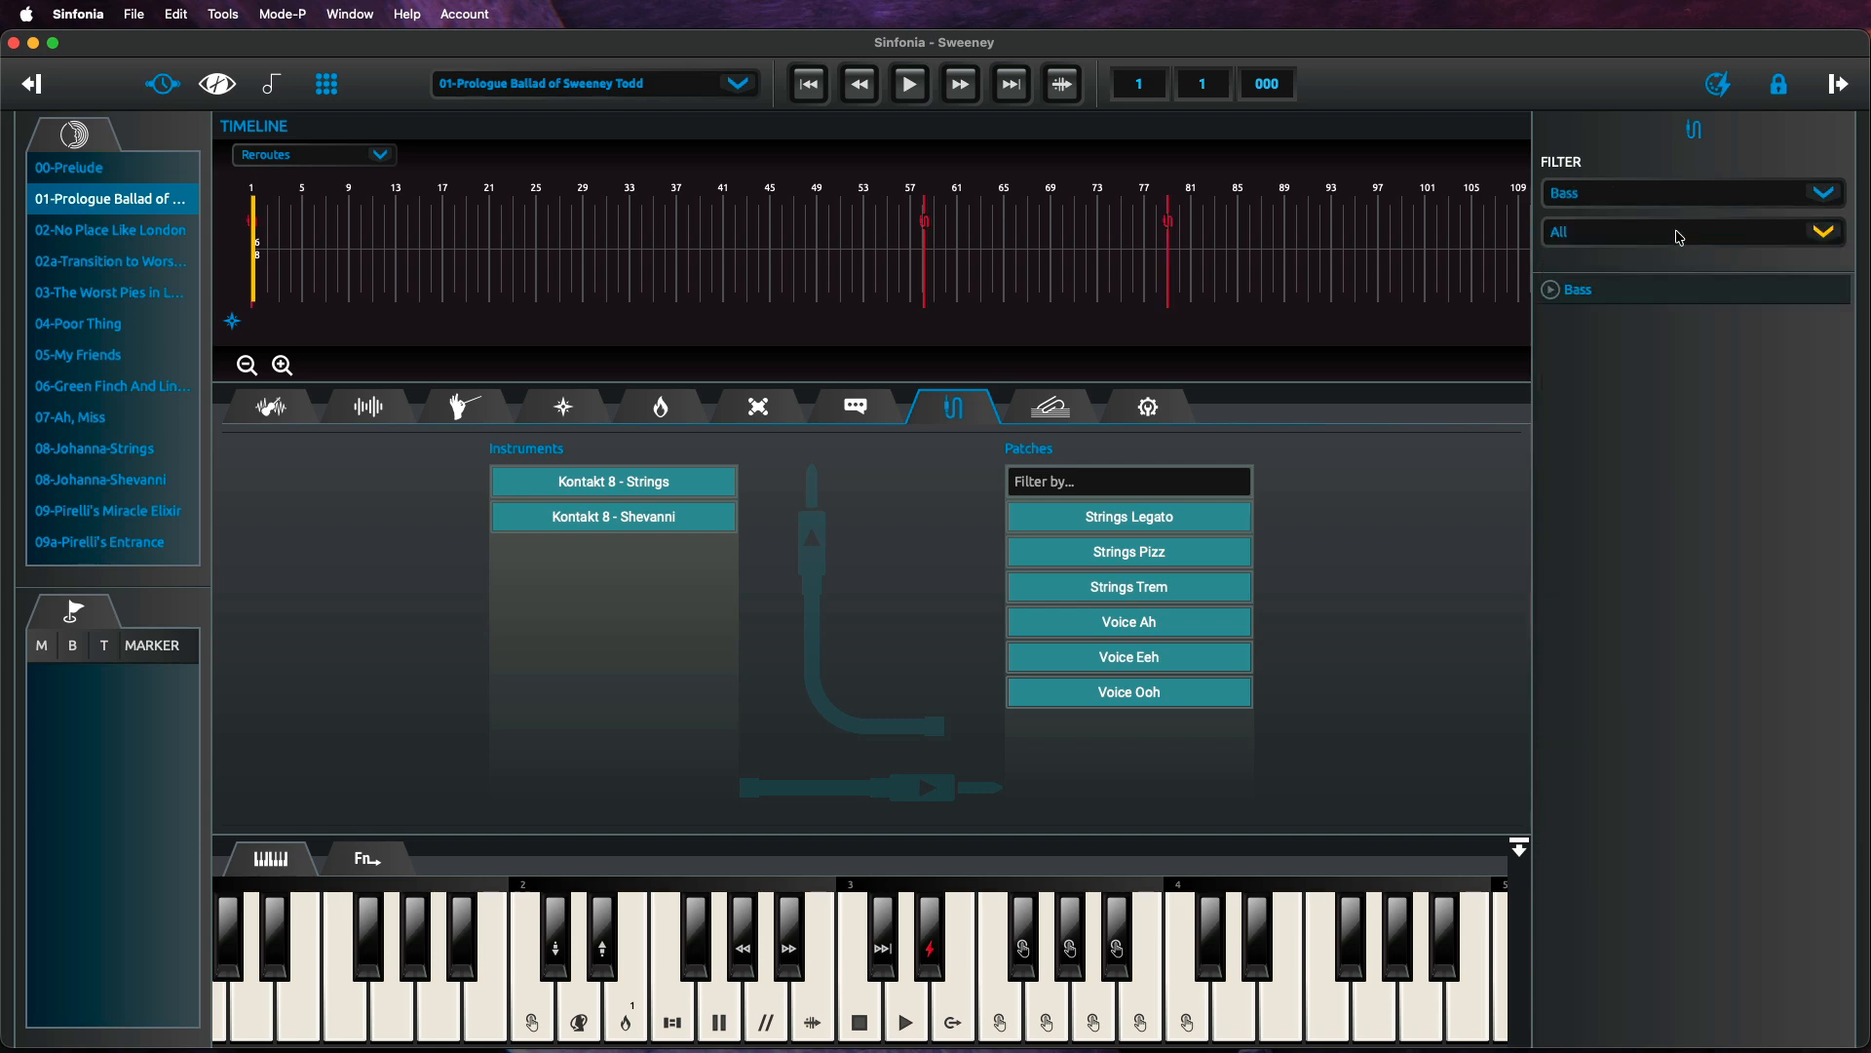
{"action": "left_click", "coordinate": [280, 367]}
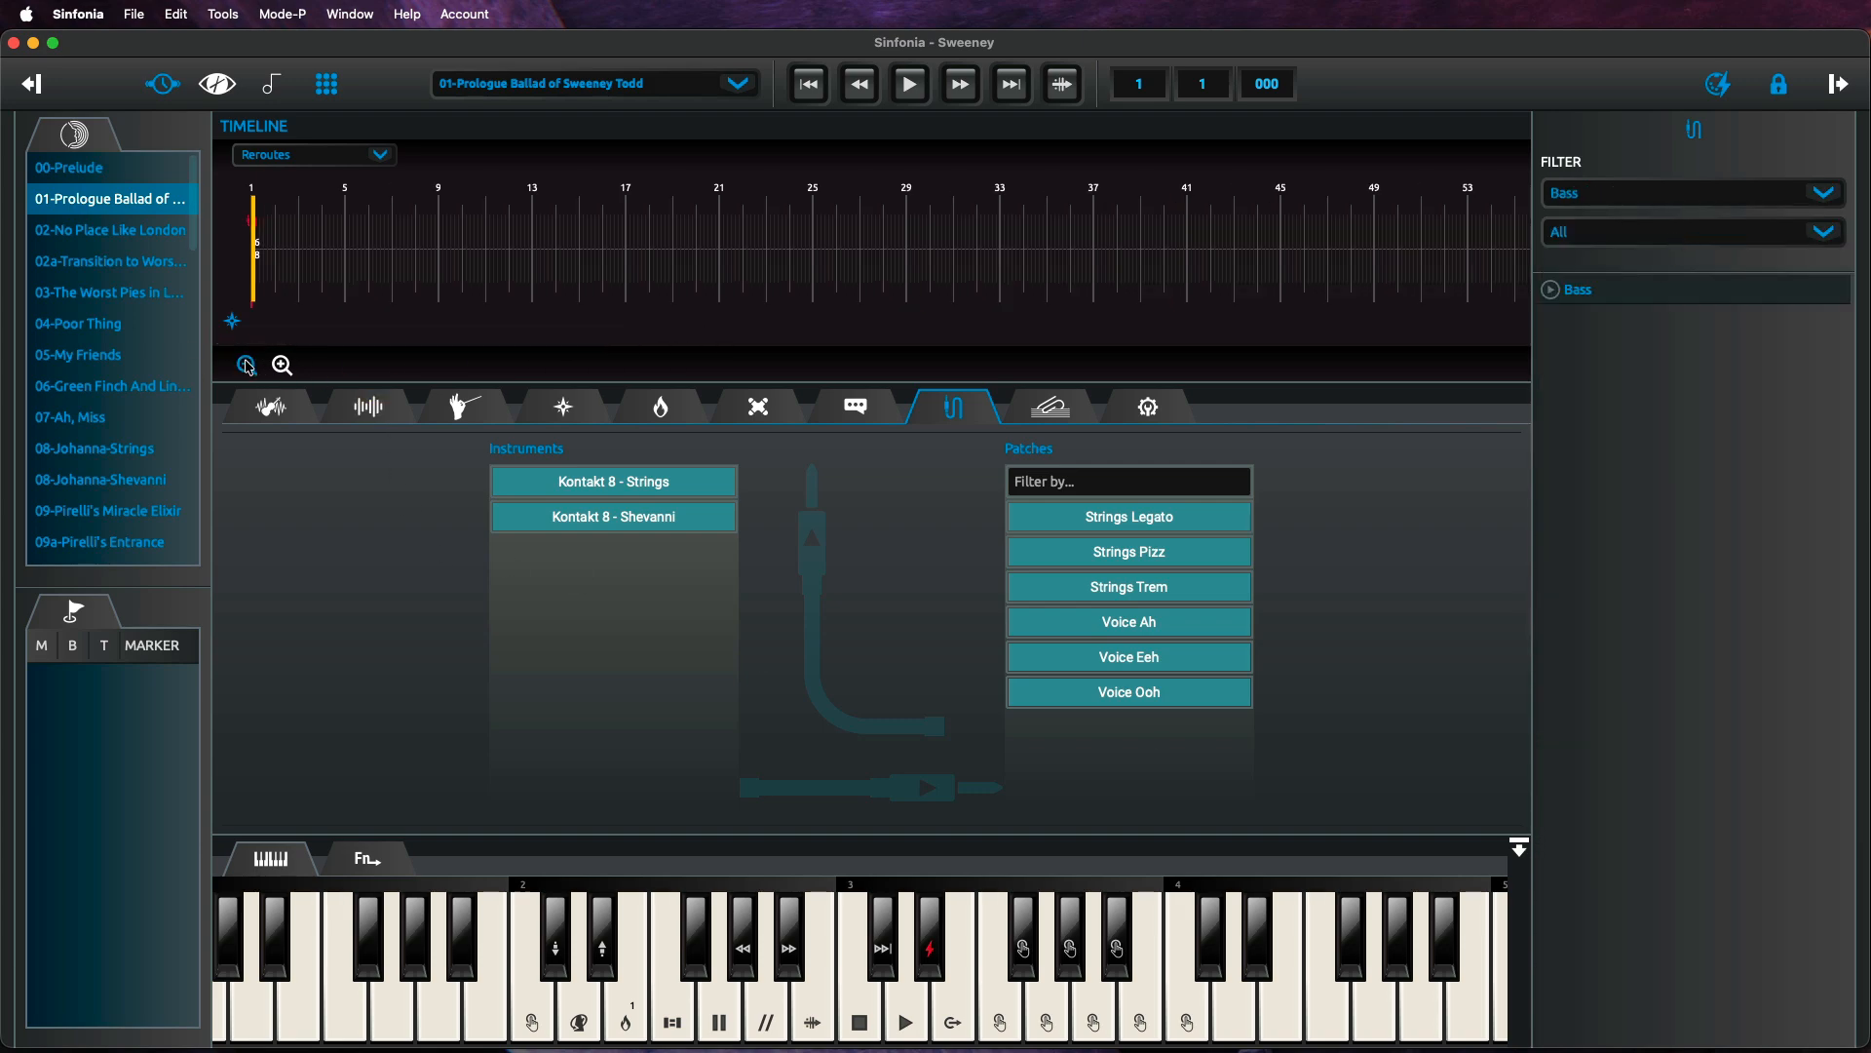
{"action": "left_click", "coordinate": [246, 365]}
{"action": "left_click", "coordinate": [518, 286]}
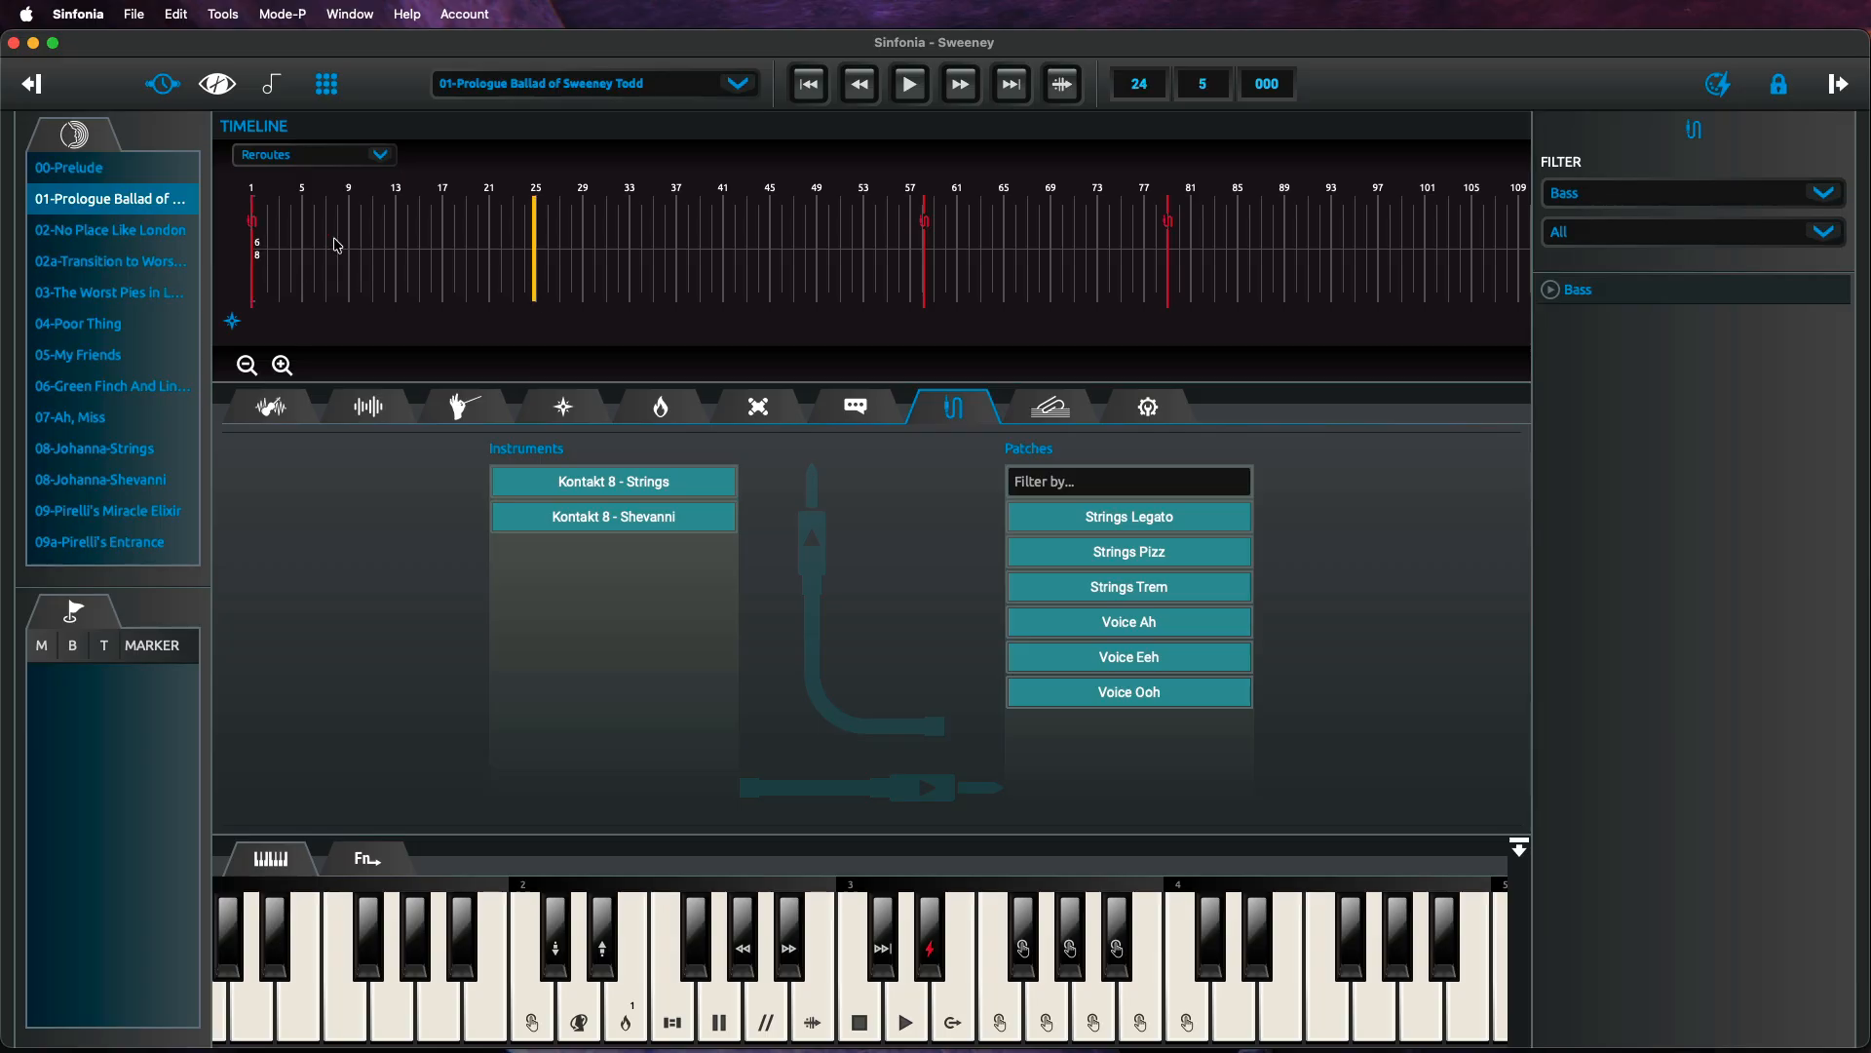
Switch the show to Edit mode and expand the Bass reroute list.
{"action": "left_click", "coordinate": [305, 11]}
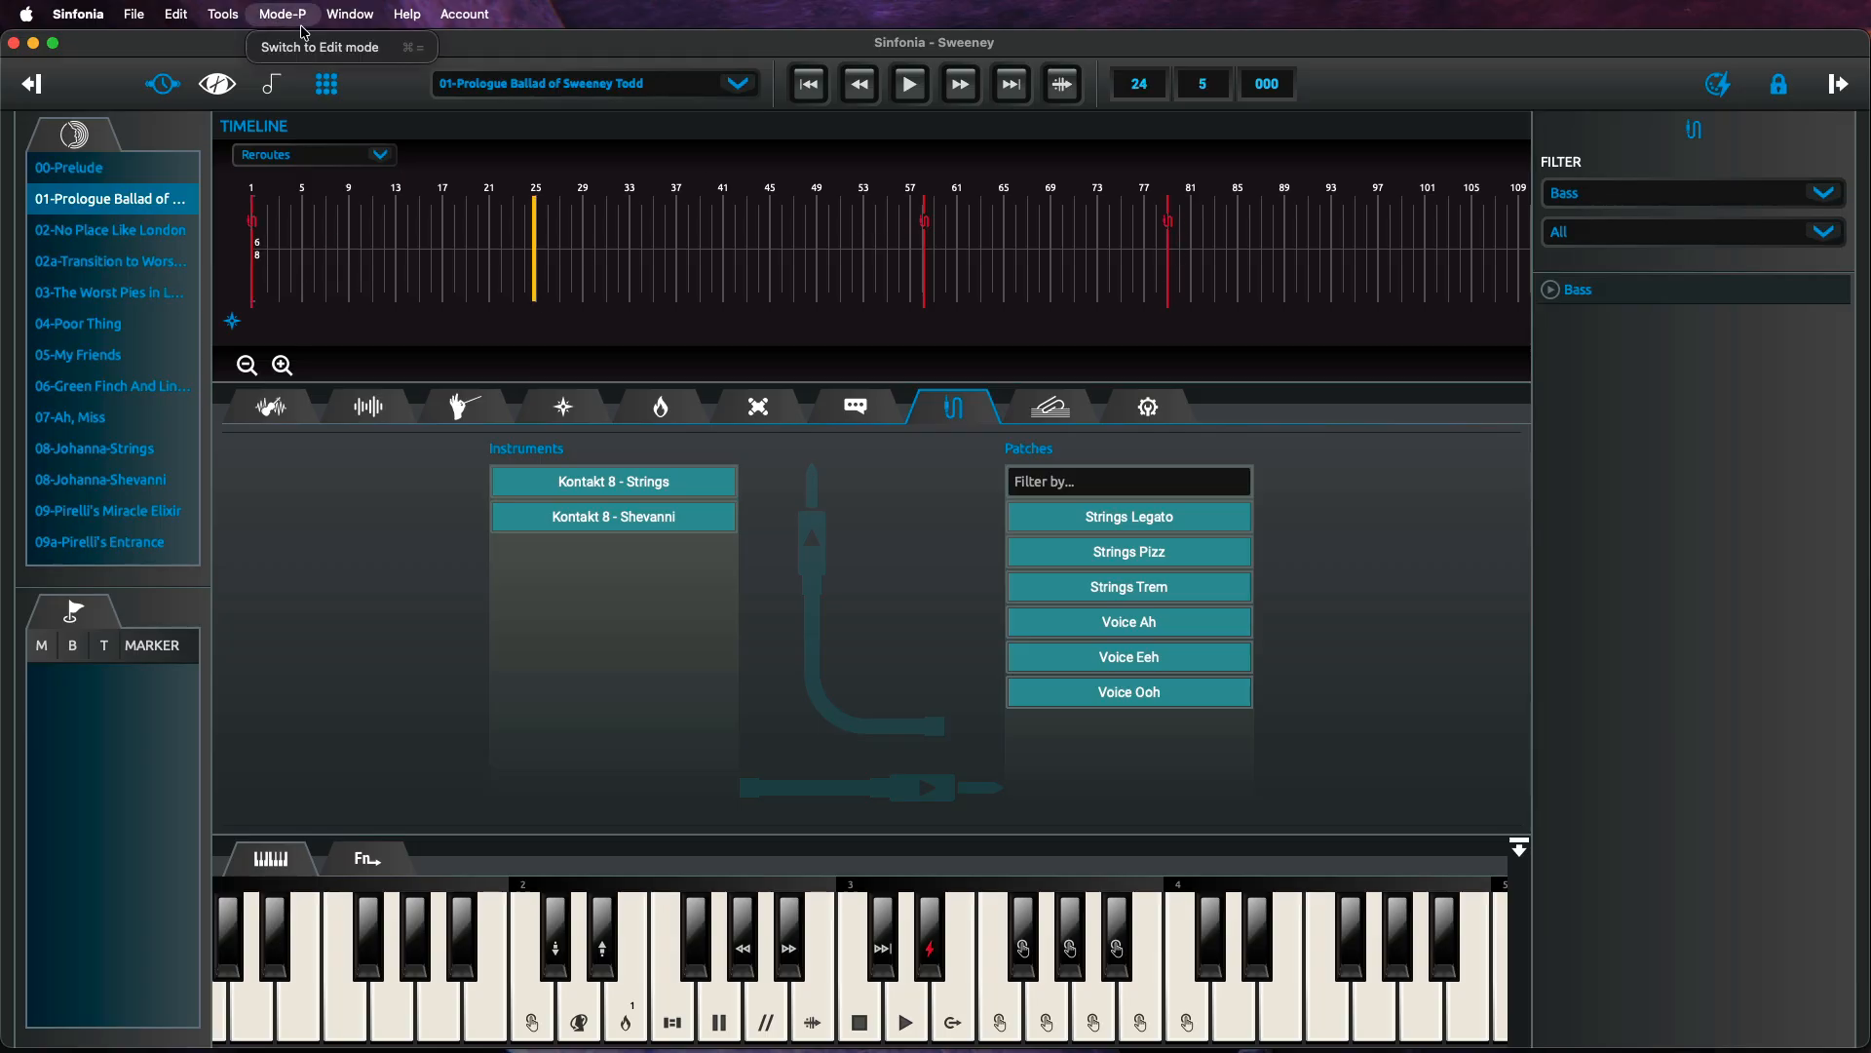
{"action": "left_click", "coordinate": [308, 47]}
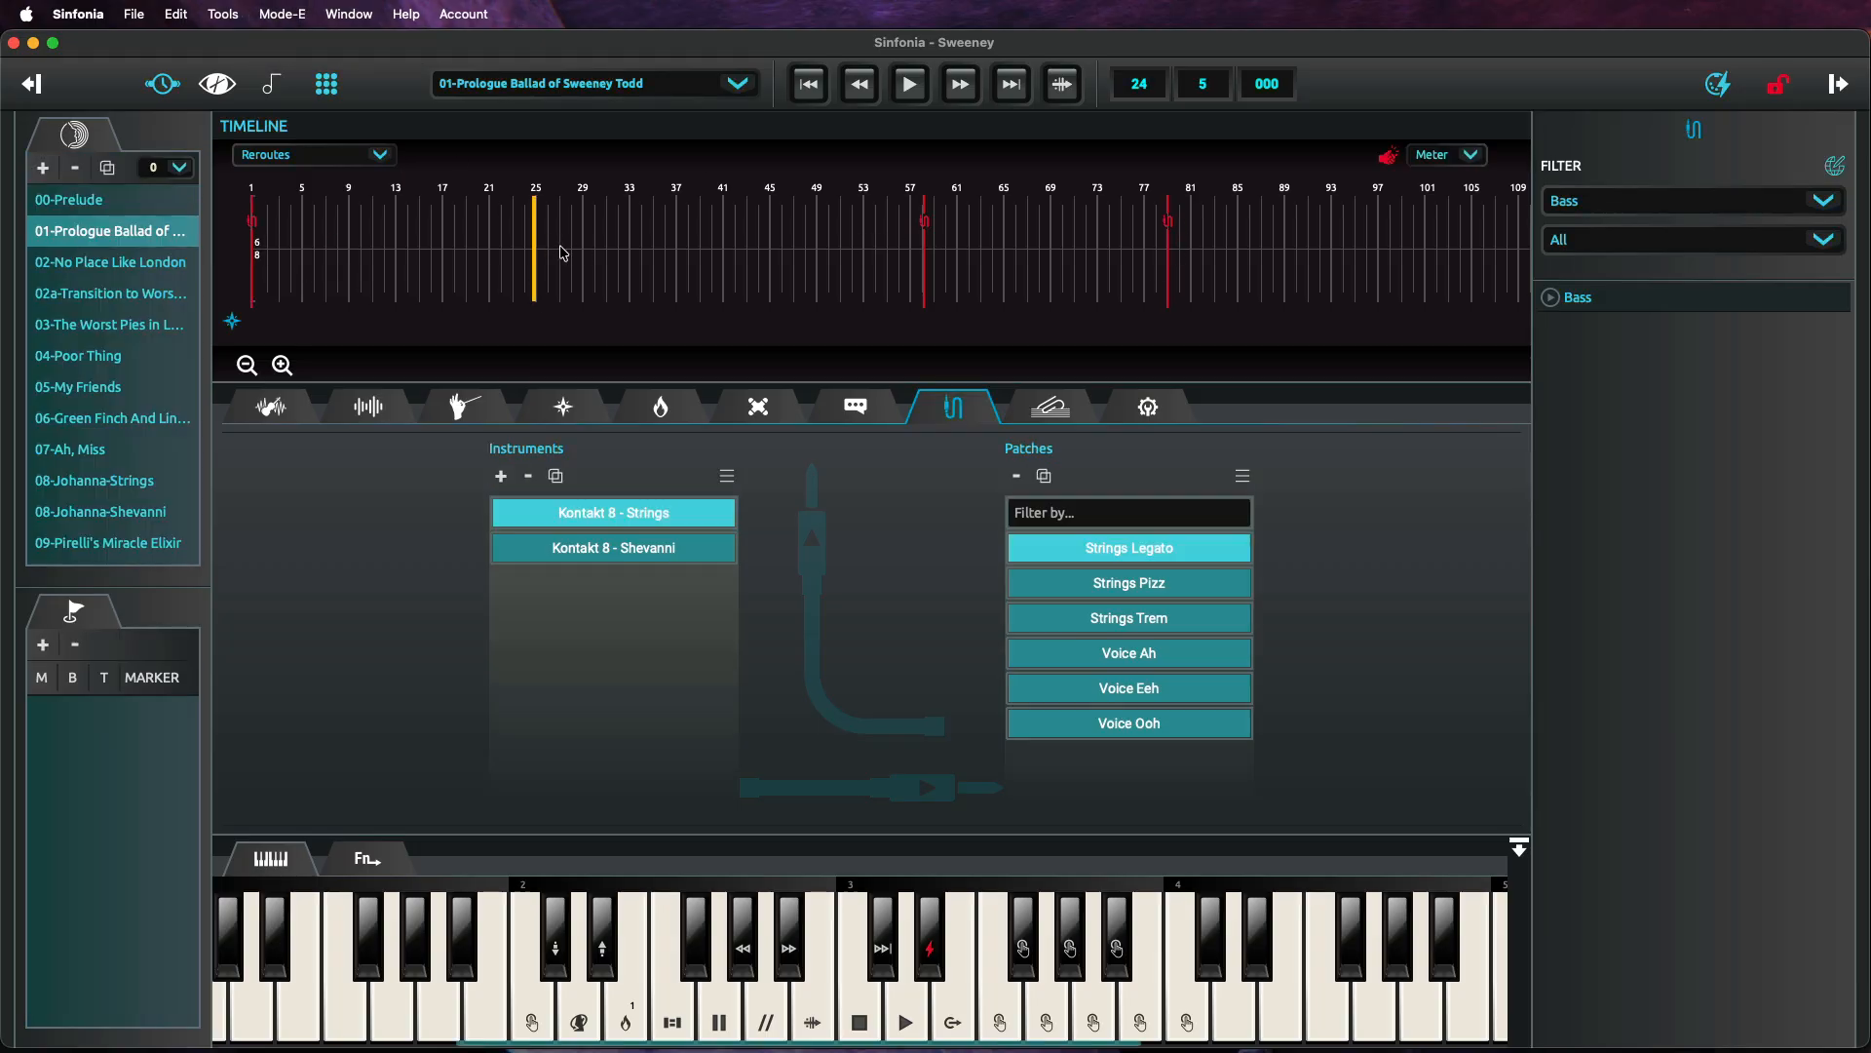
{"action": "left_click", "coordinate": [1551, 298]}
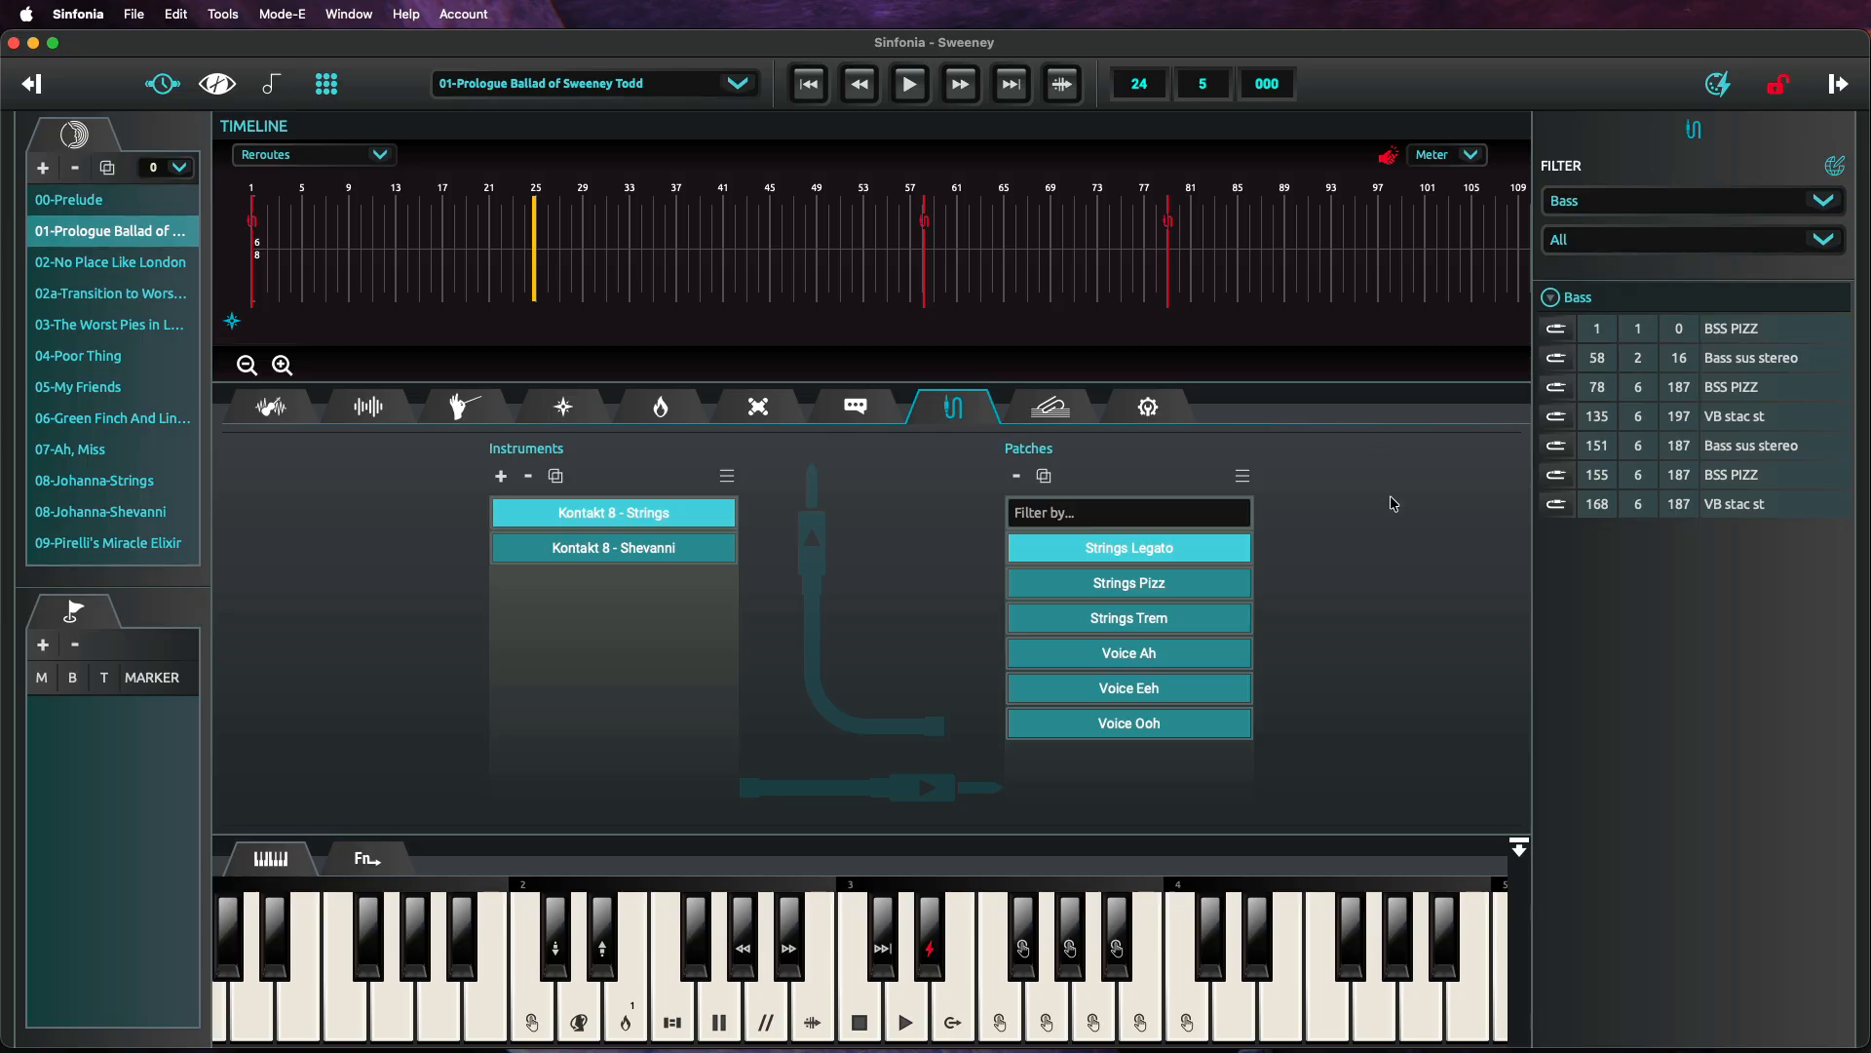
Check the Bass channel in the instrument mixer and play the song from the beginning to hear its reroutes.
{"action": "left_click", "coordinate": [809, 78]}
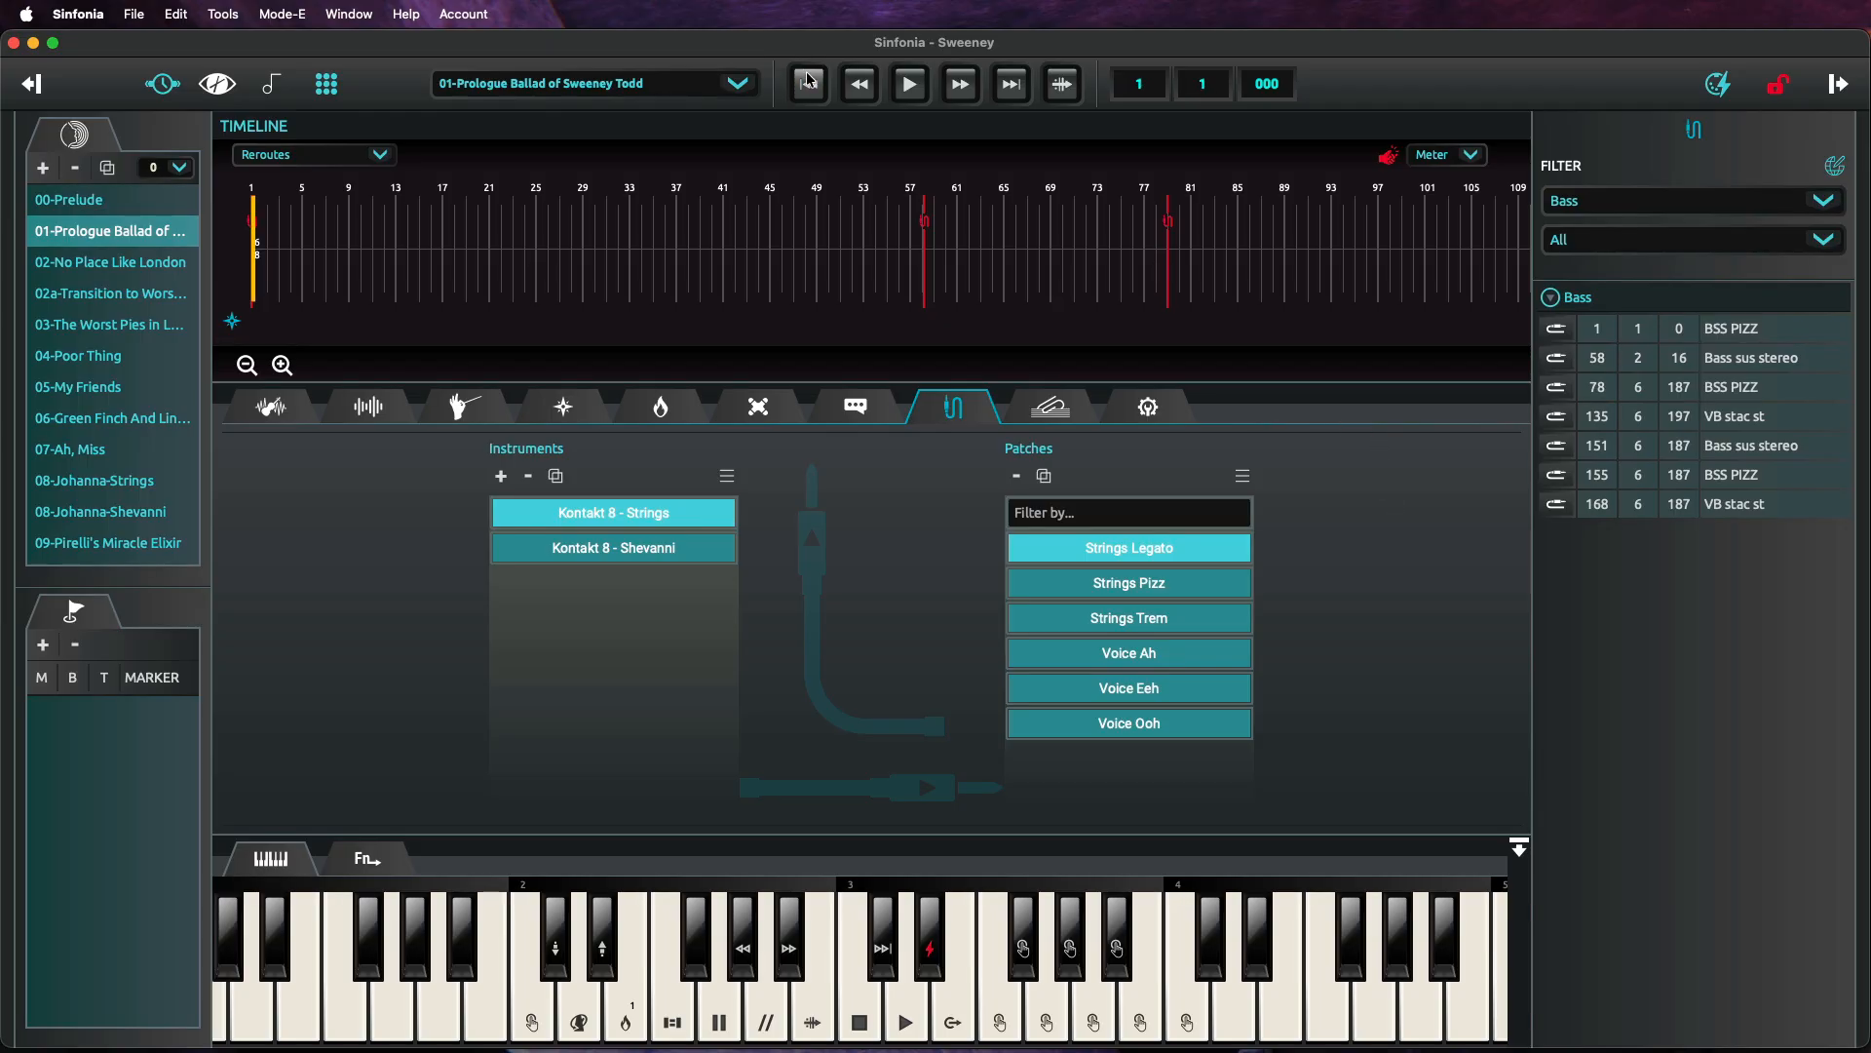
{"action": "left_click", "coordinate": [271, 407]}
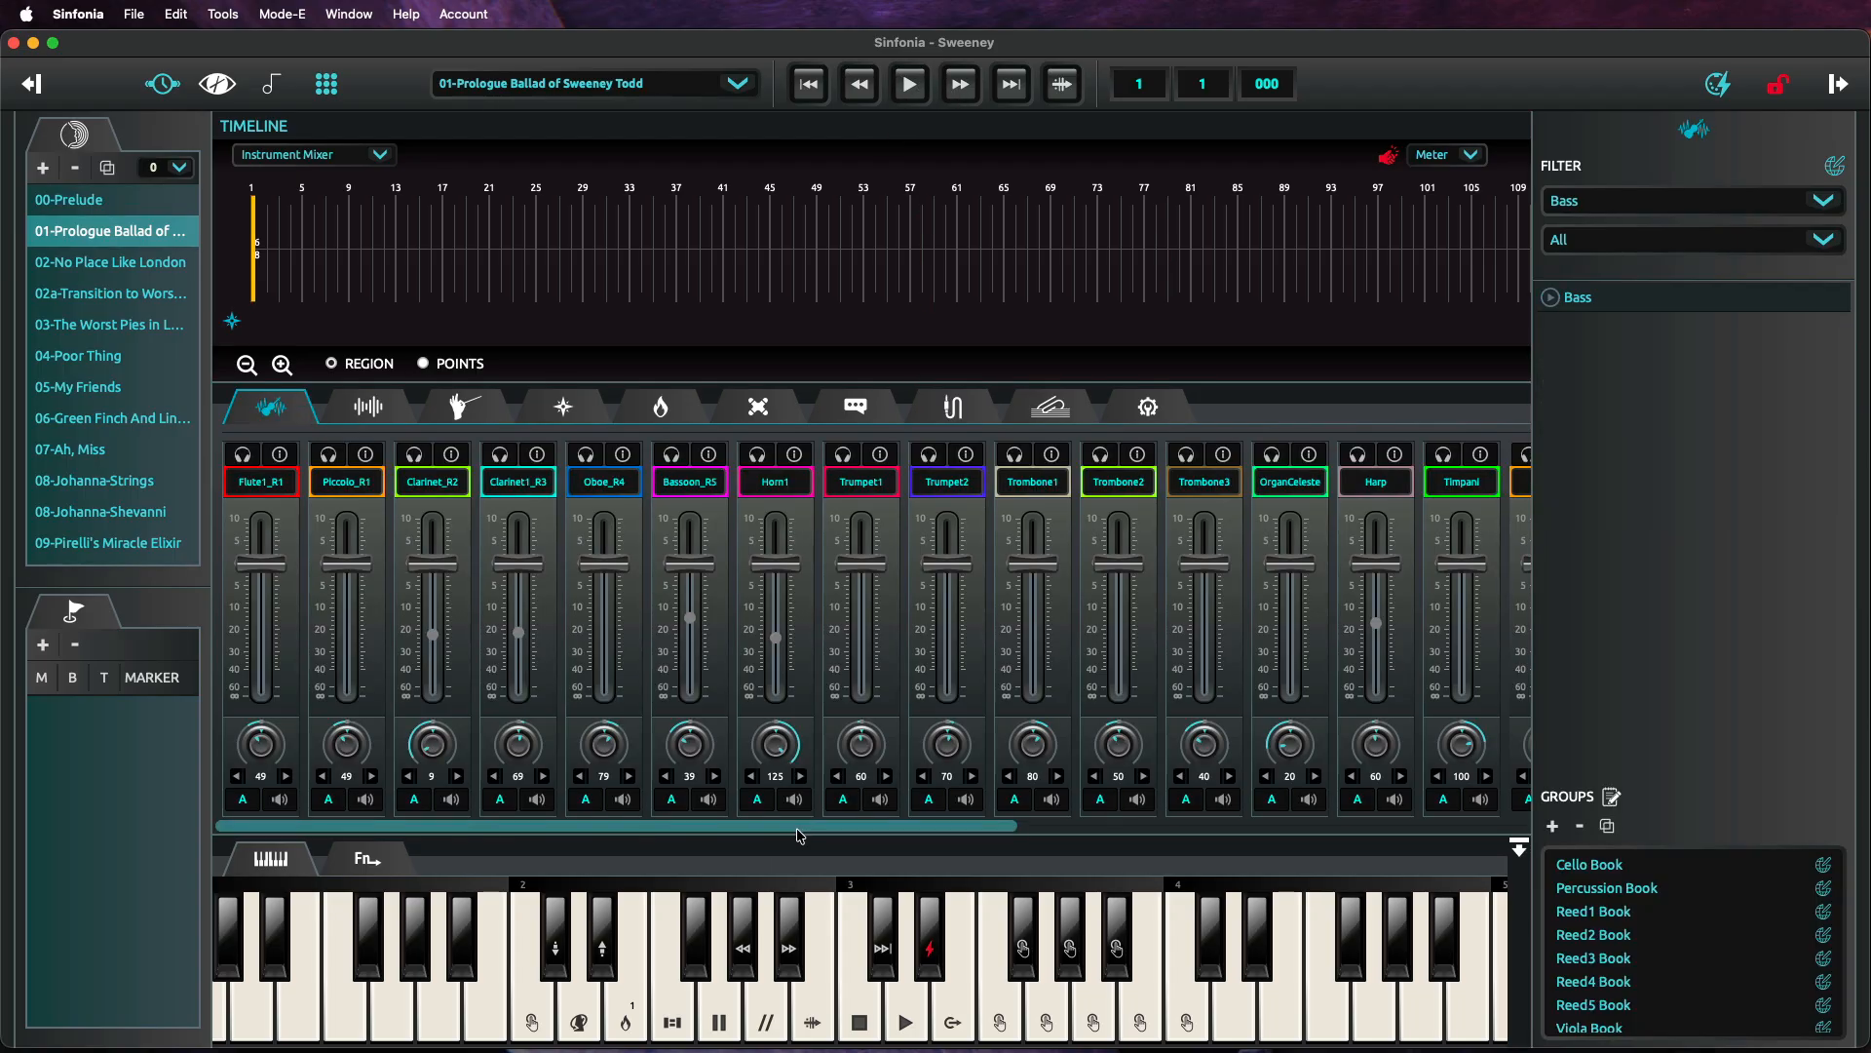
{"action": "left_click_drag", "start_coordinate": [801, 830], "coordinate": [1415, 848]}
{"action": "left_click", "coordinate": [1419, 640]}
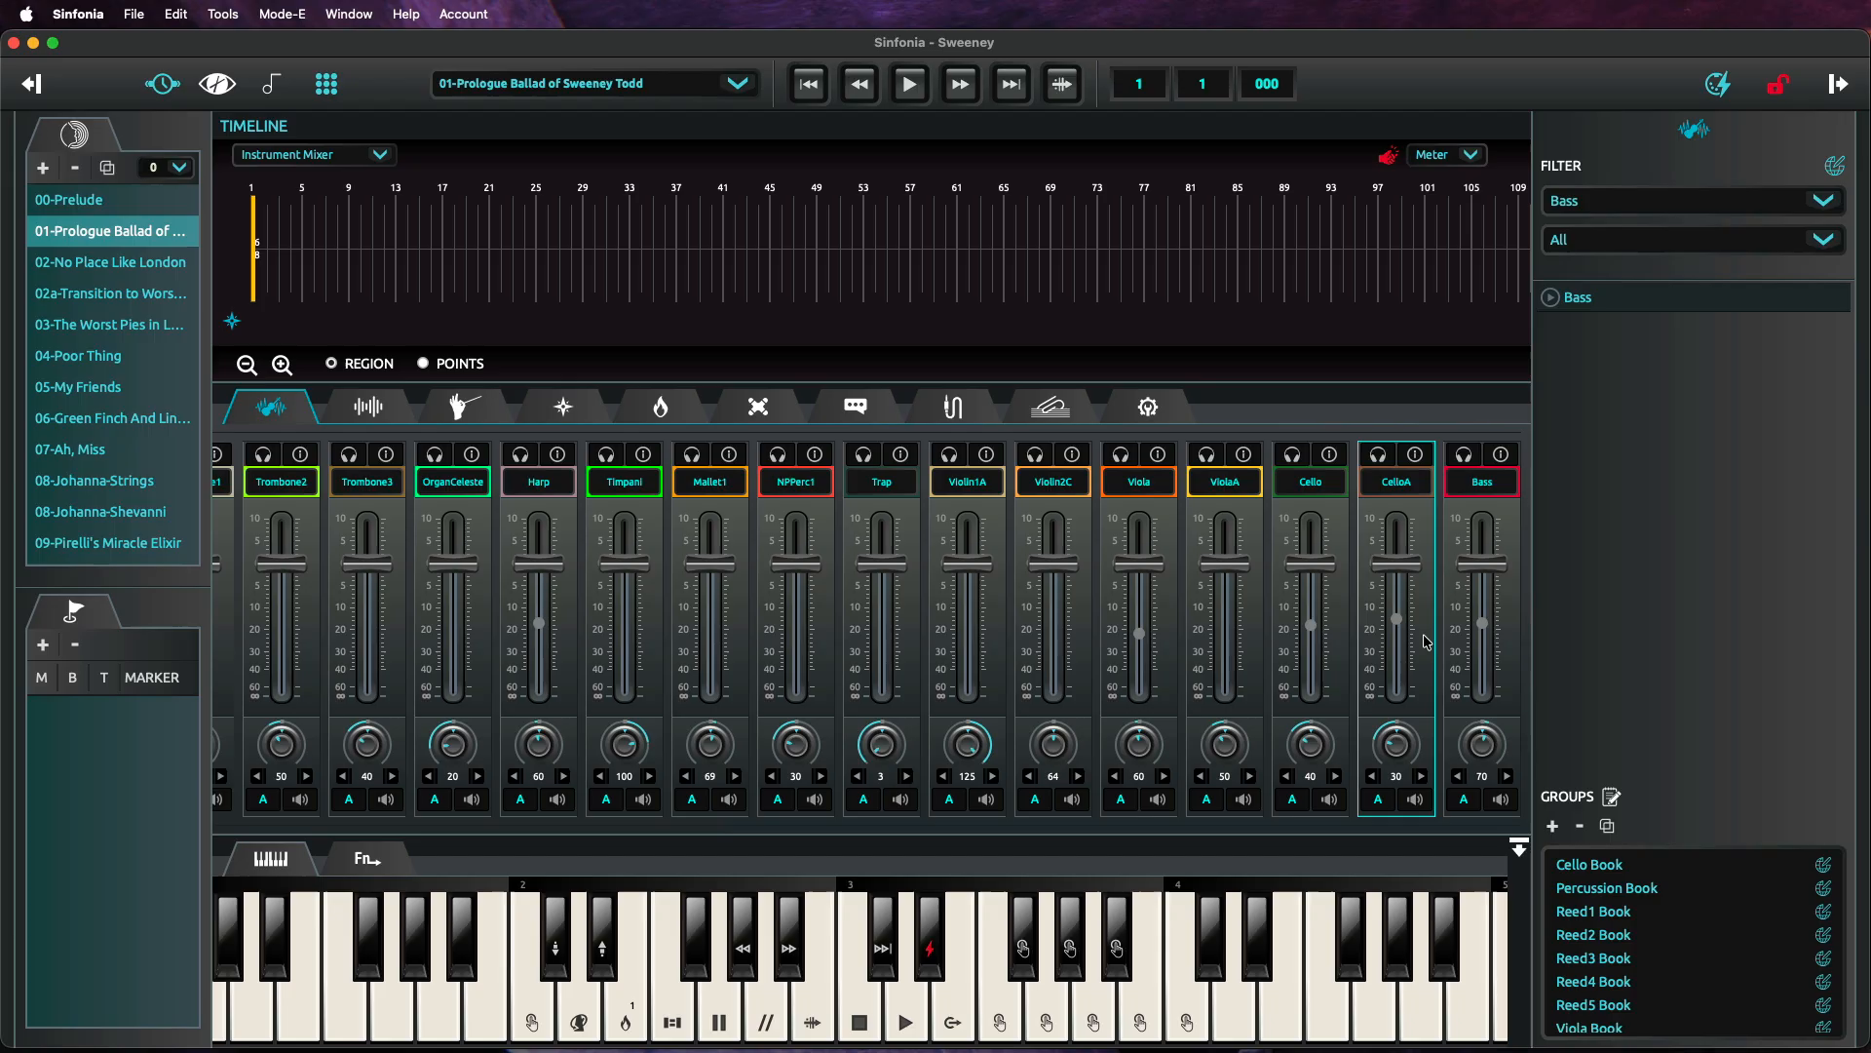
{"action": "left_click", "coordinate": [911, 86]}
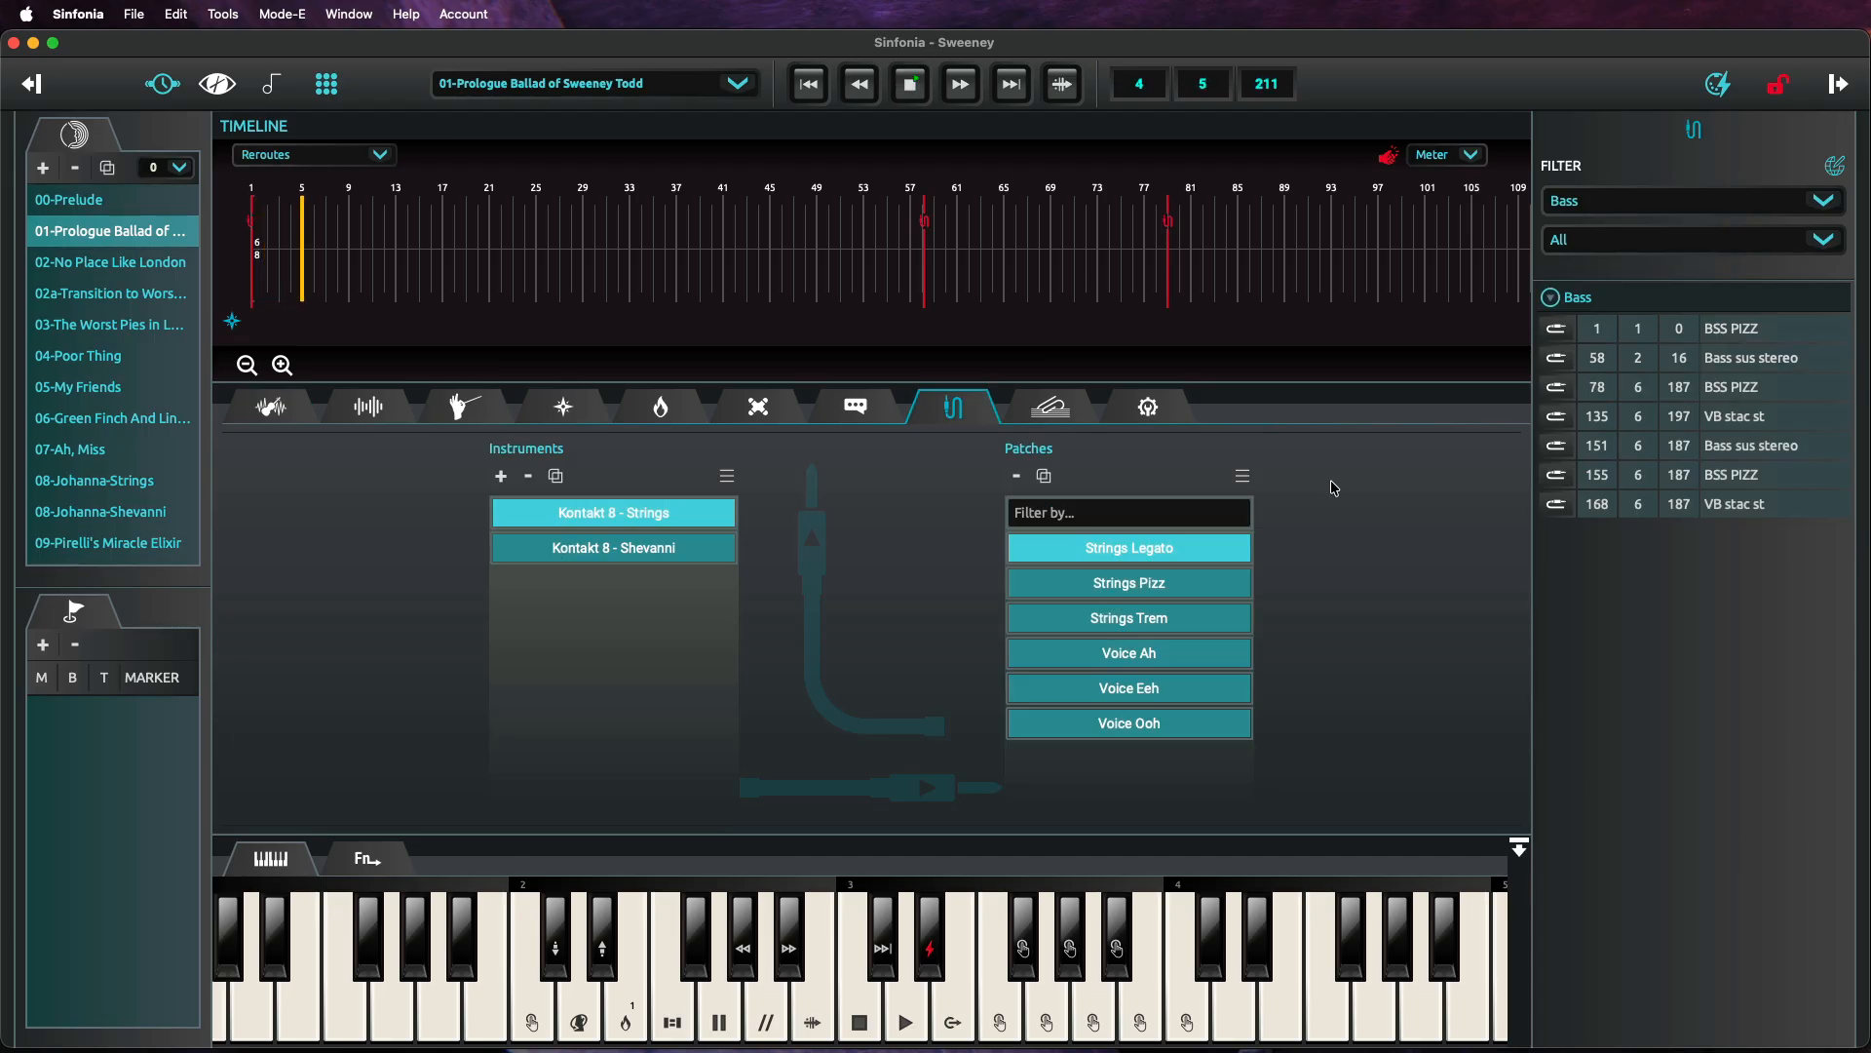
{"action": "left_click", "coordinate": [911, 84]}
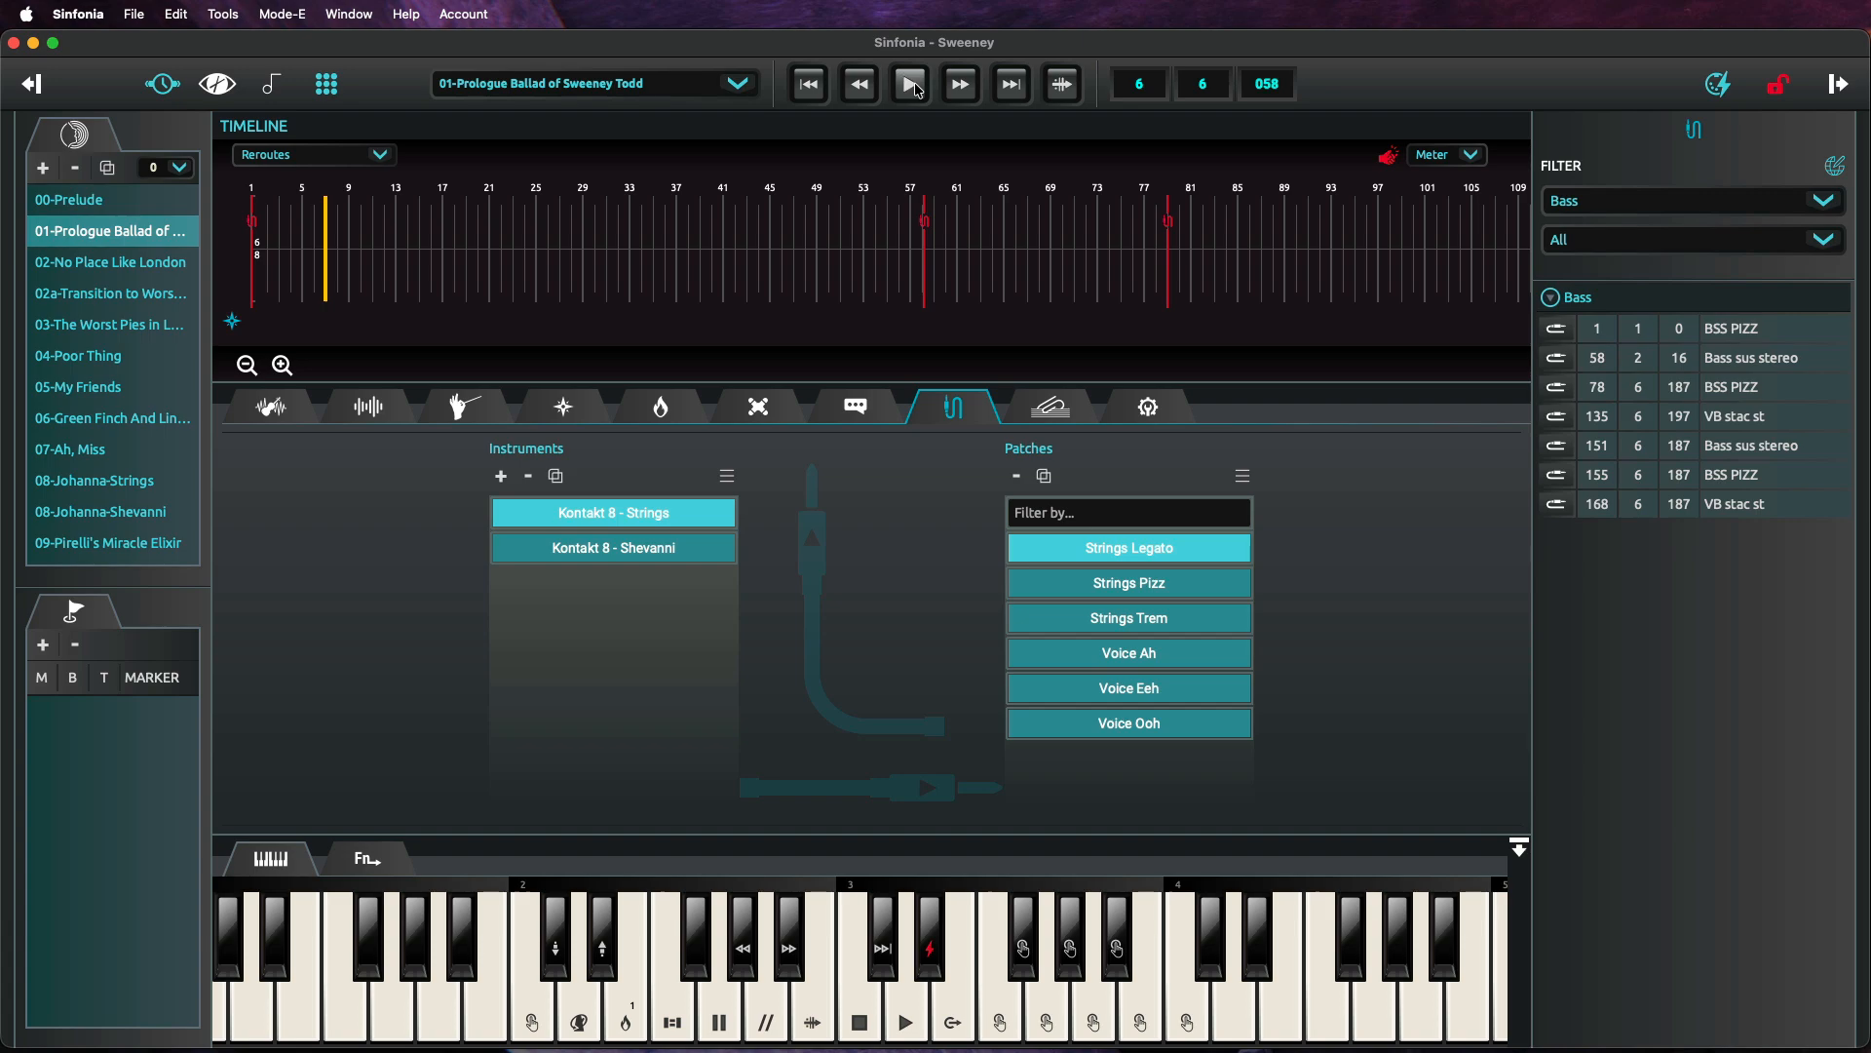
Replace the Bass reroute at bar 1, beat 1 with the Strings Legato patch and return to the song start.
{"action": "left_click", "coordinate": [810, 85]}
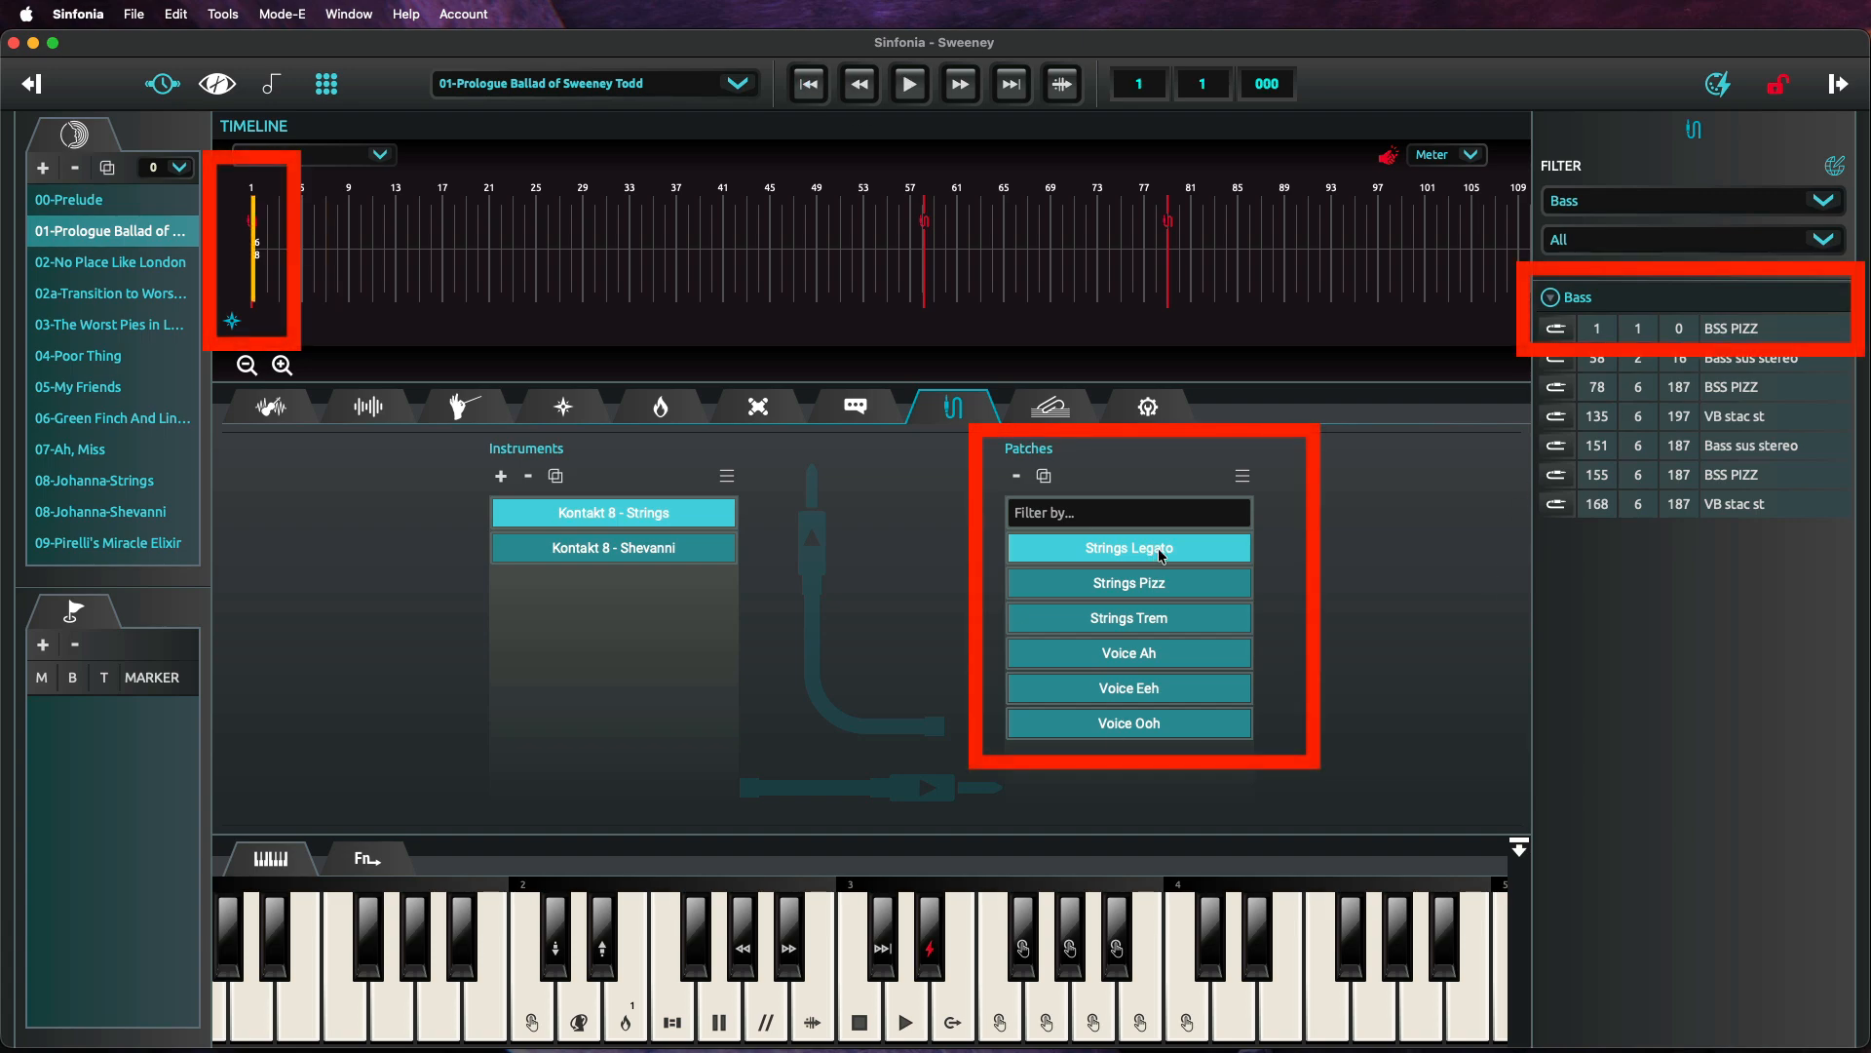
{"action": "left_click_drag", "start_coordinate": [1161, 555], "coordinate": [441, 281]}
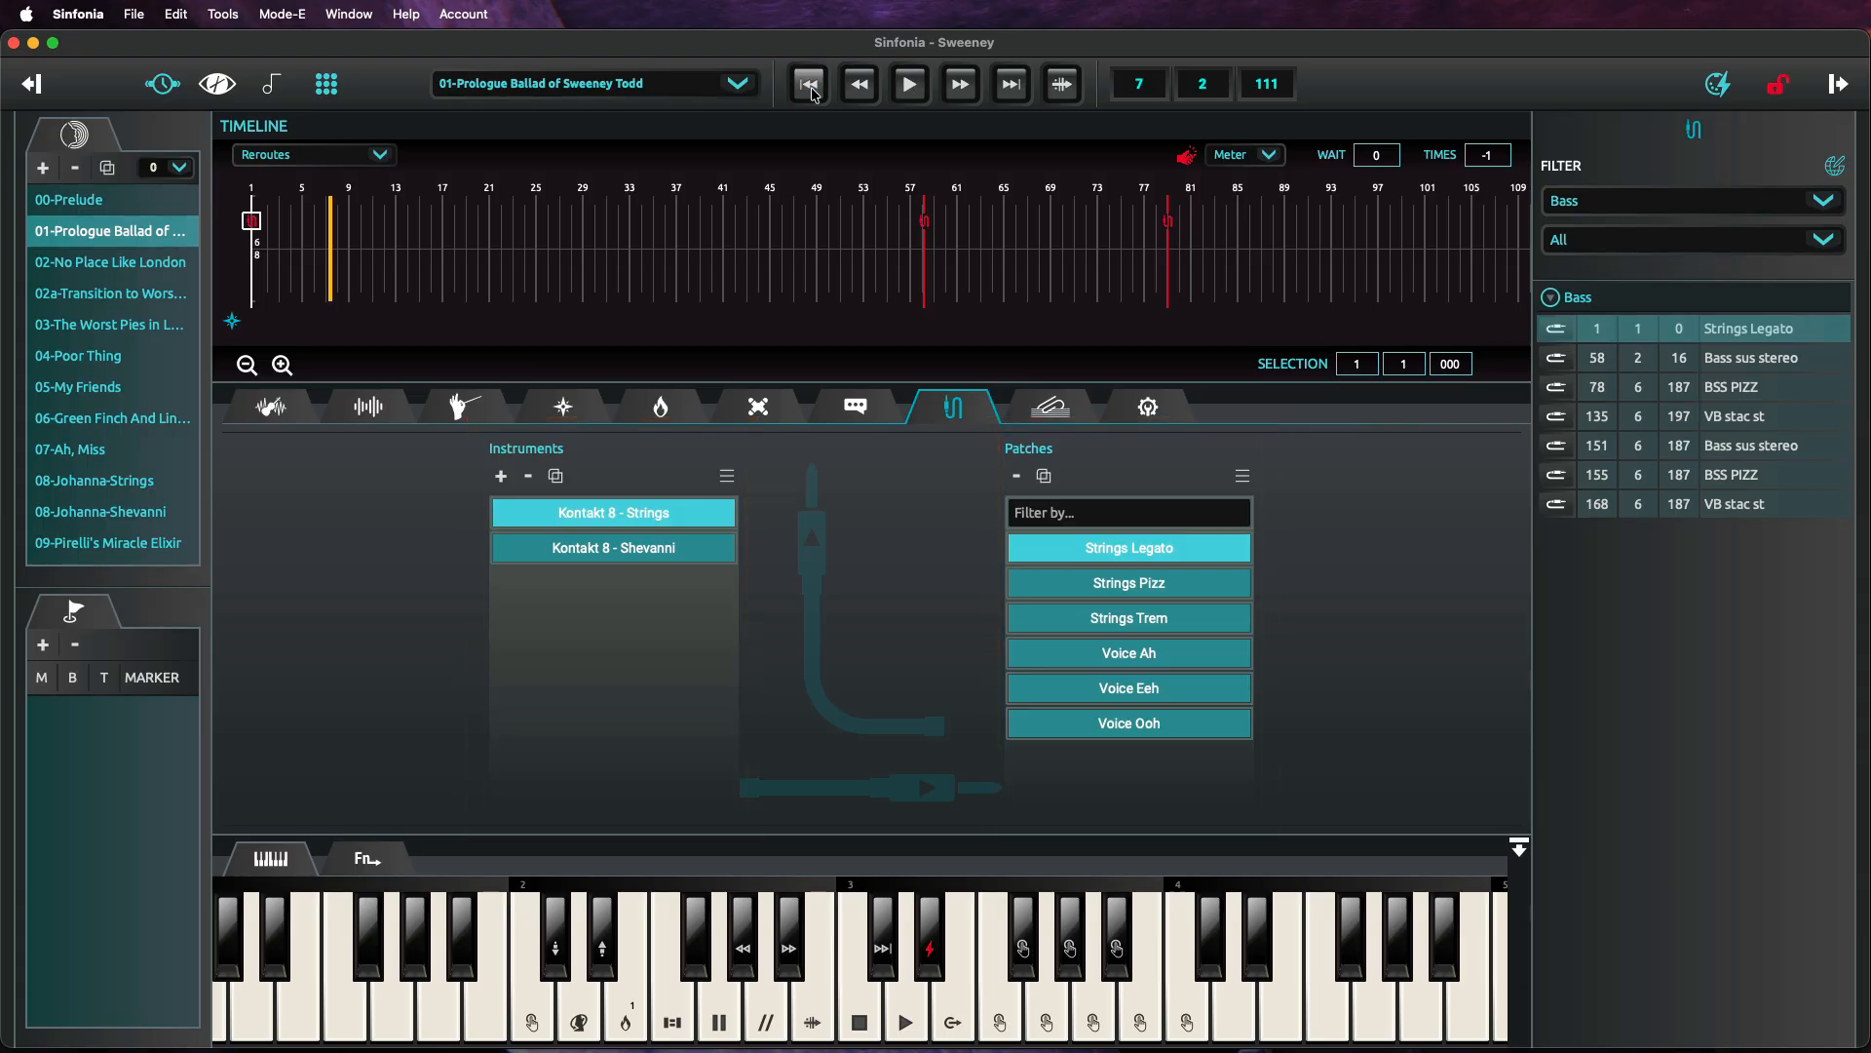
{"action": "left_click", "coordinate": [810, 87]}
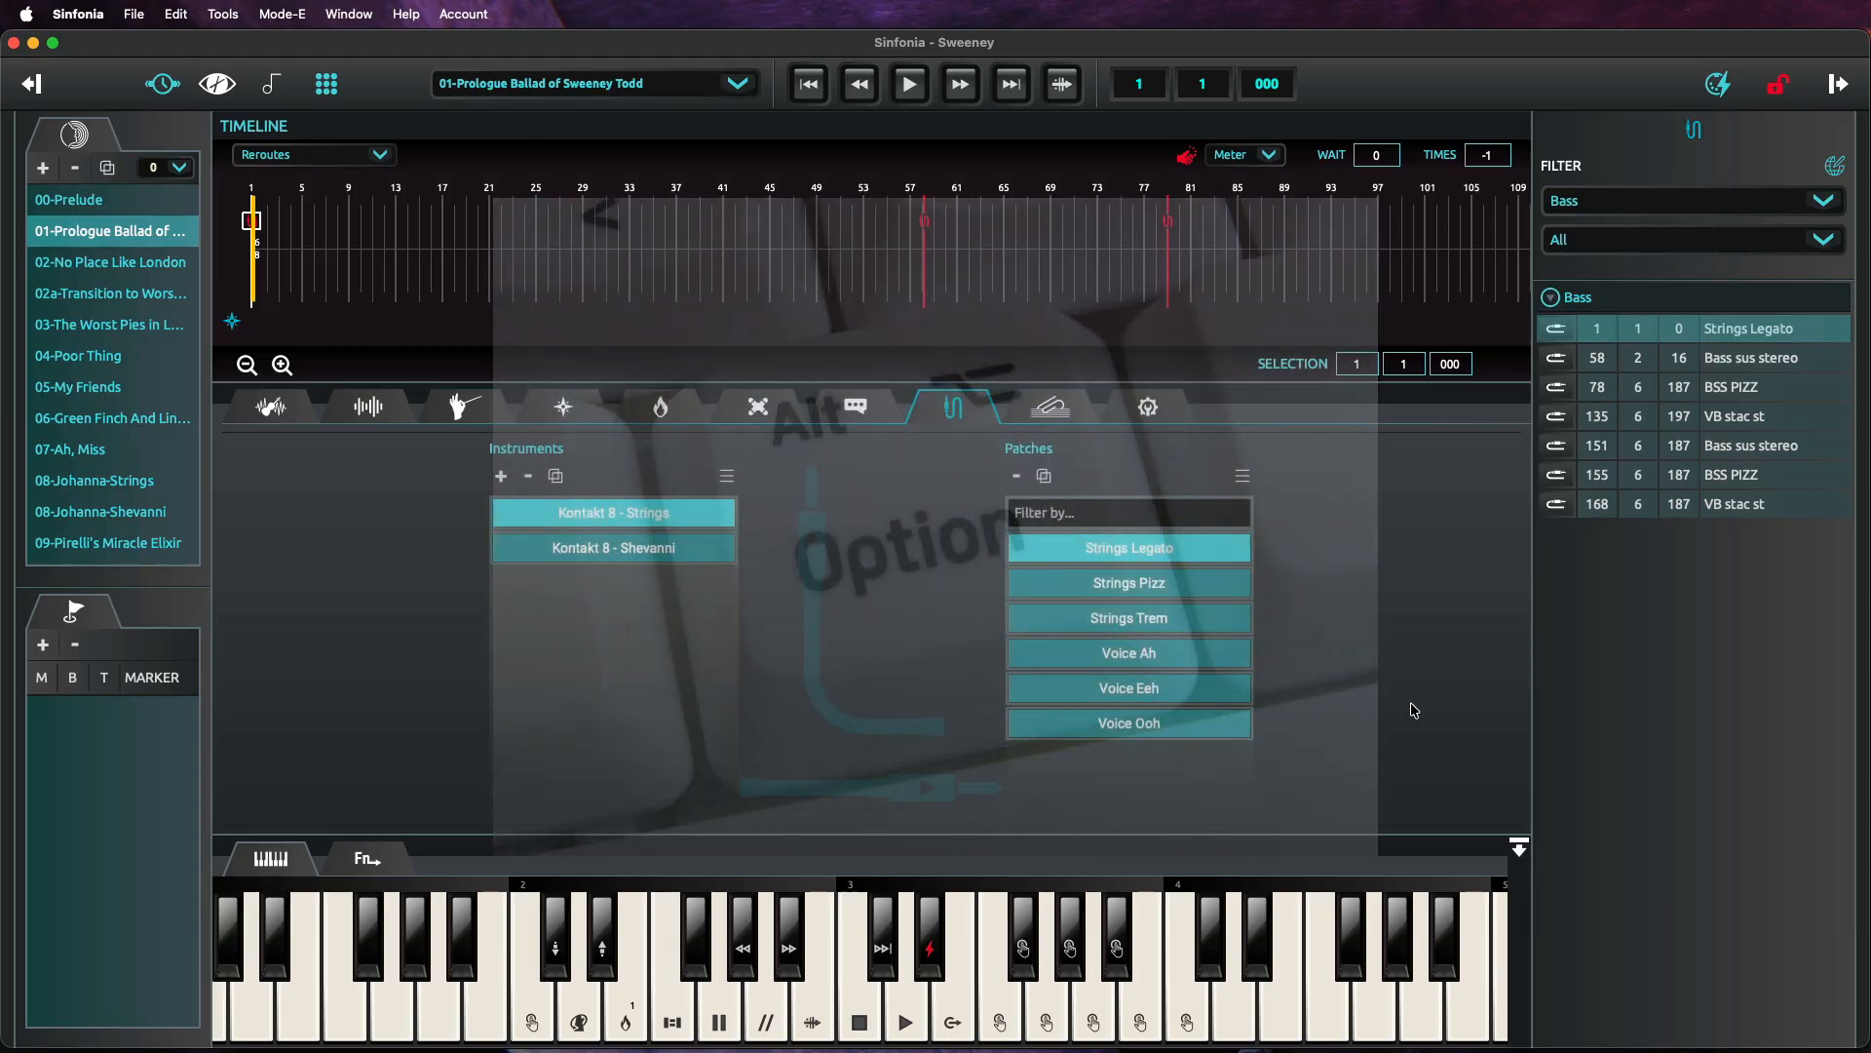
Add the Strings Trem patch as a Bass reroute at bar 3, beat 5.
{"action": "left_click", "coordinate": [1155, 626], "text": "alt"}
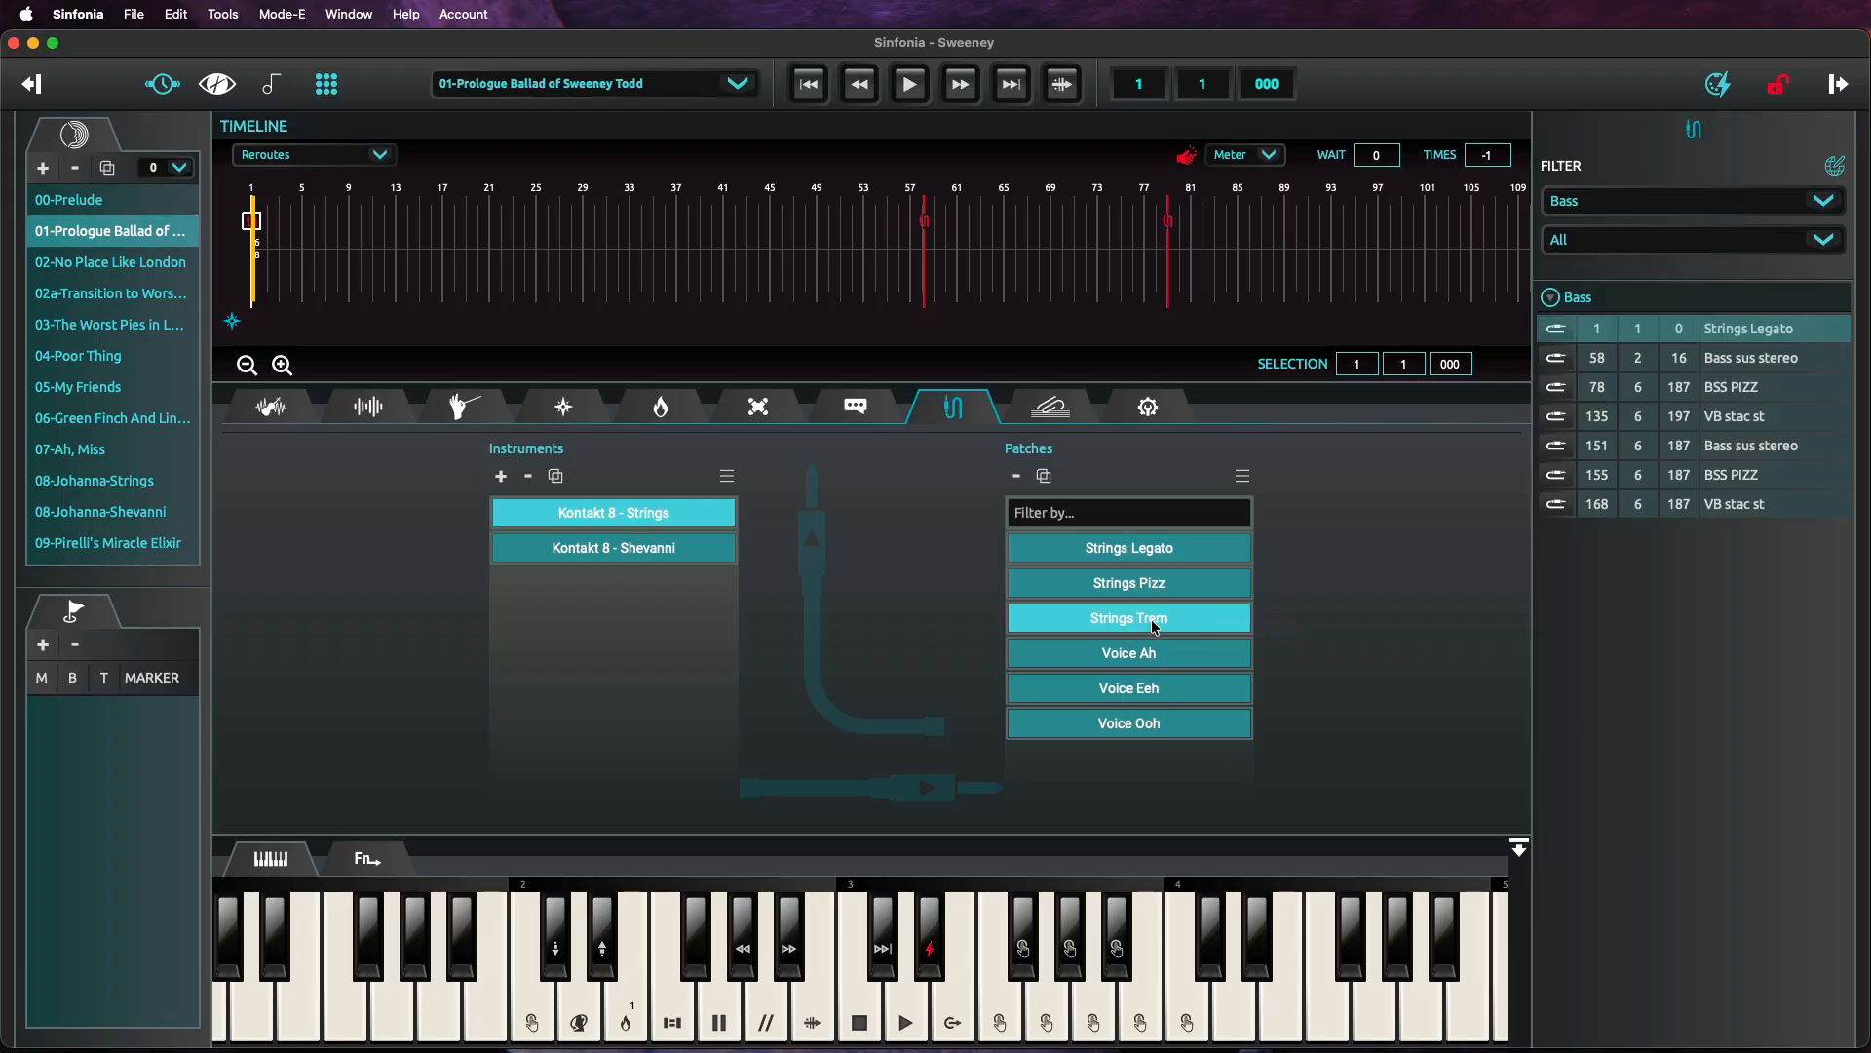
{"action": "left_click_drag", "start_coordinate": [1155, 627], "coordinate": [290, 300]}
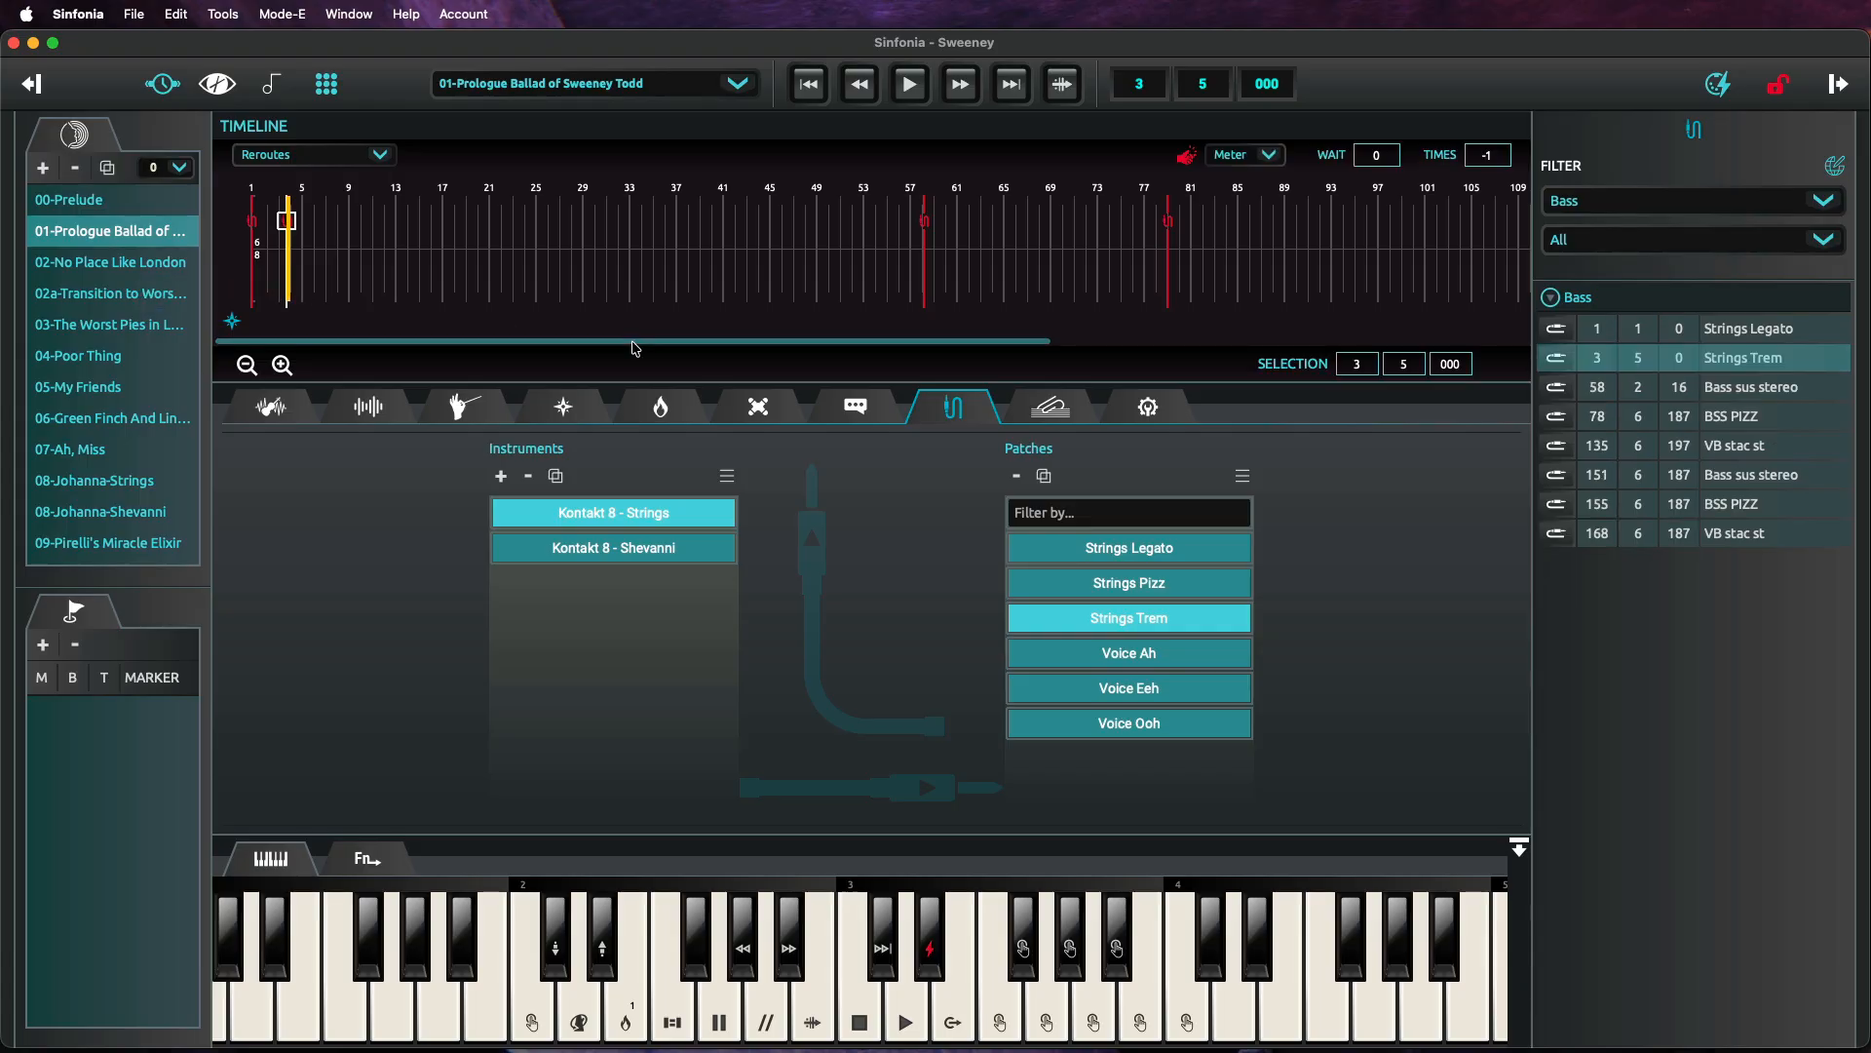
{"action": "left_click", "coordinate": [641, 275]}
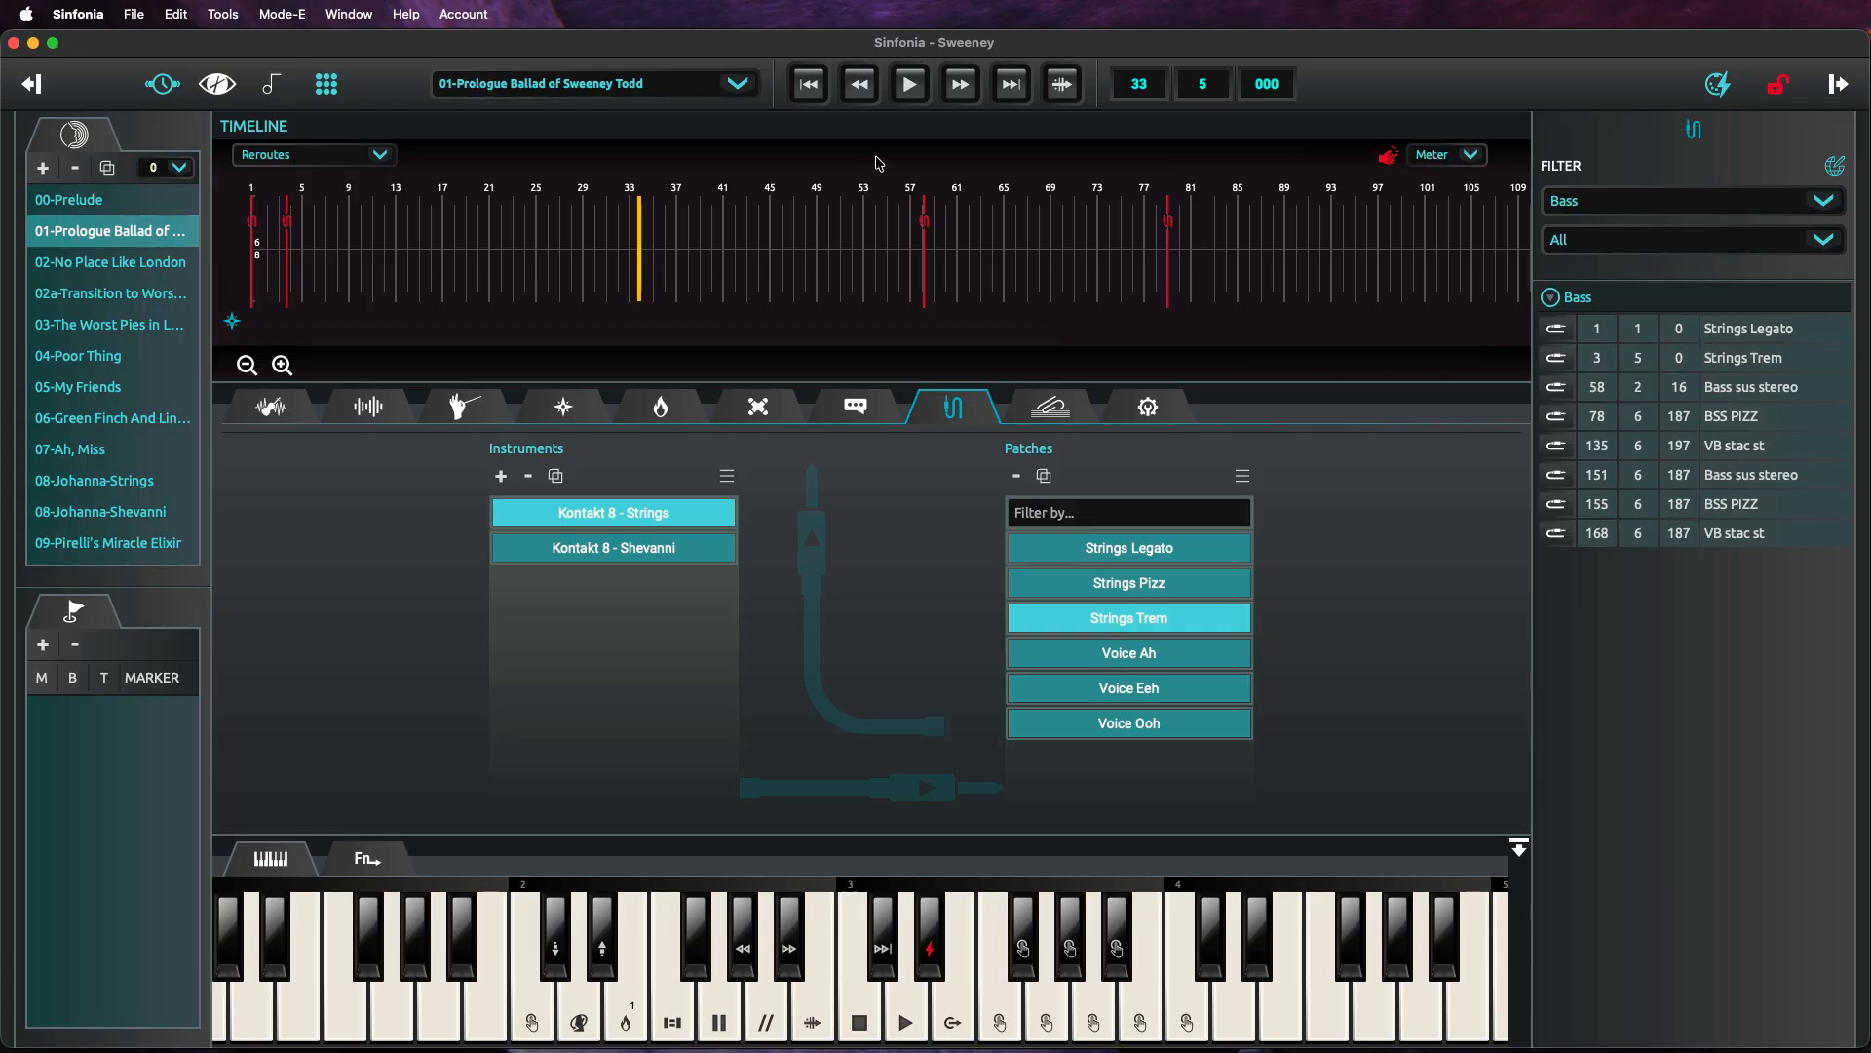
Play the song from the beginning to hear the change between the Bass patches, then stop playback.
{"action": "left_click", "coordinate": [810, 85]}
{"action": "left_click", "coordinate": [910, 84]}
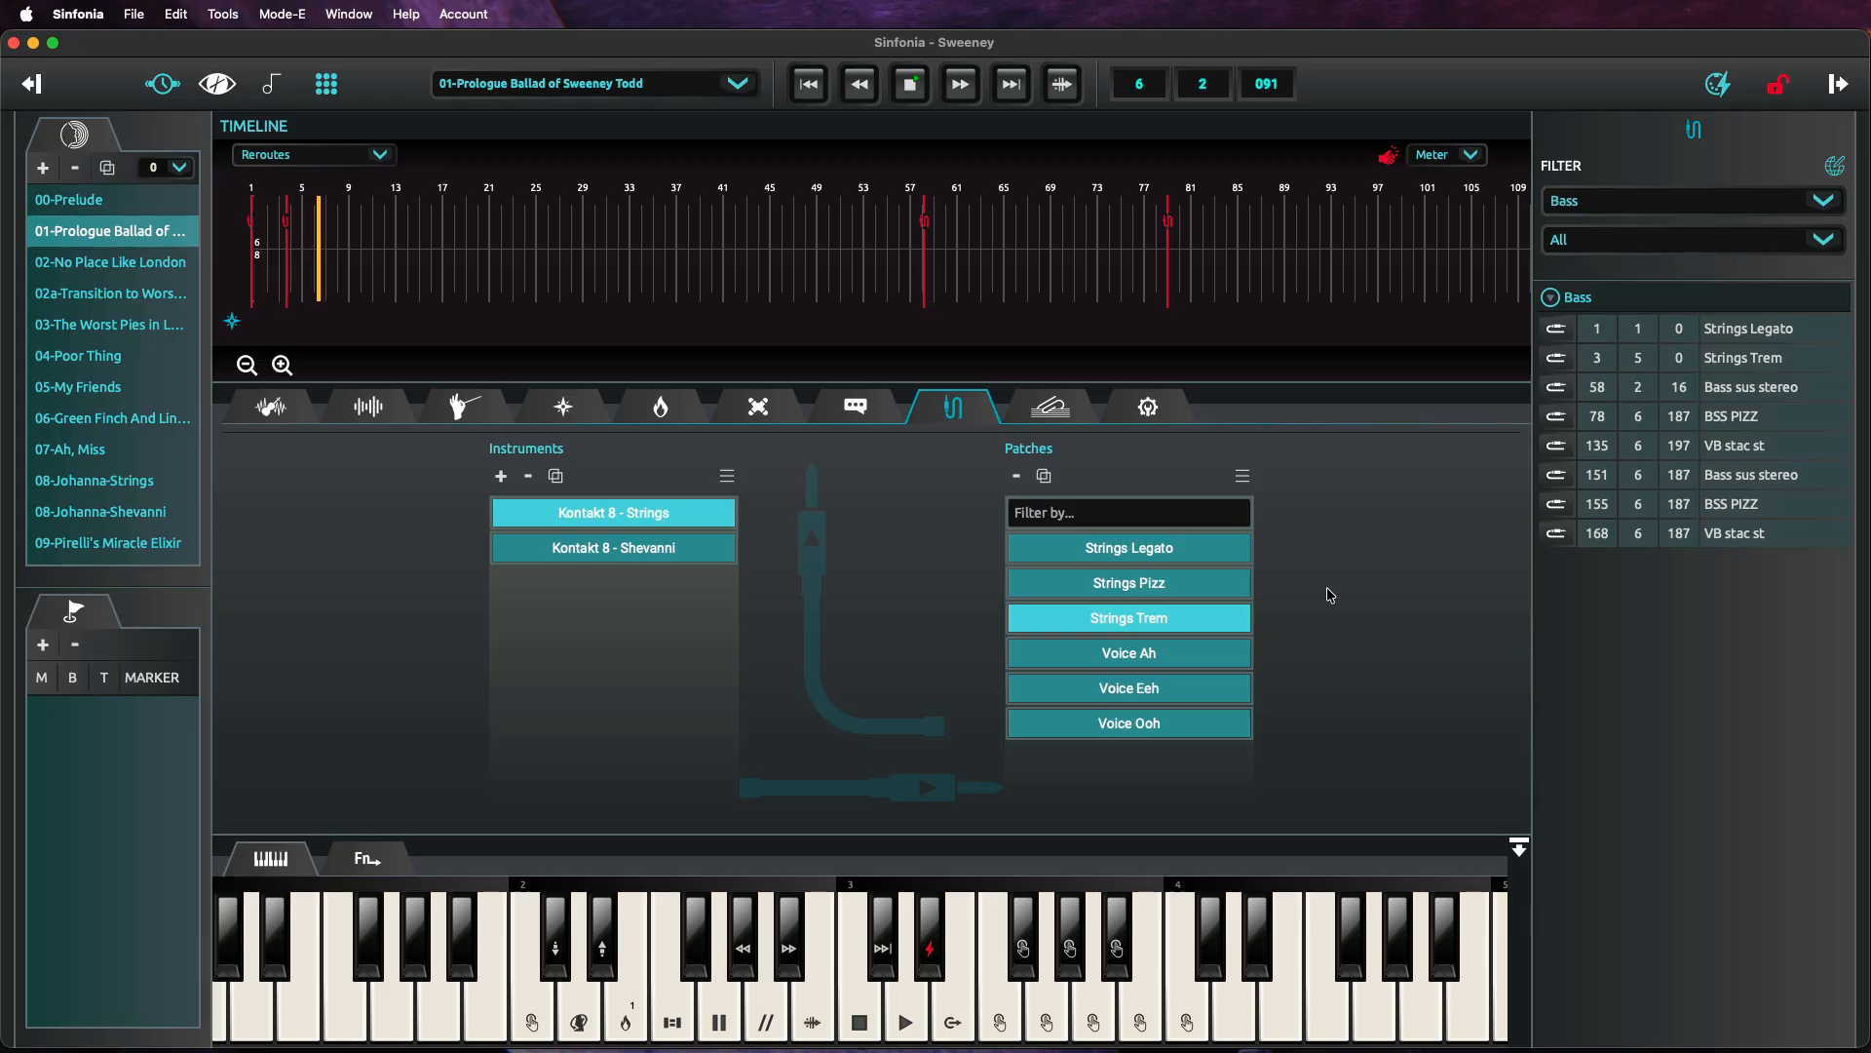
{"action": "key", "text": "space"}
Move the Strings Trem reroute to bar 15, beat 4.
{"action": "left_click", "coordinate": [287, 244]}
{"action": "left_click_drag", "start_coordinate": [286, 244], "coordinate": [391, 254]}
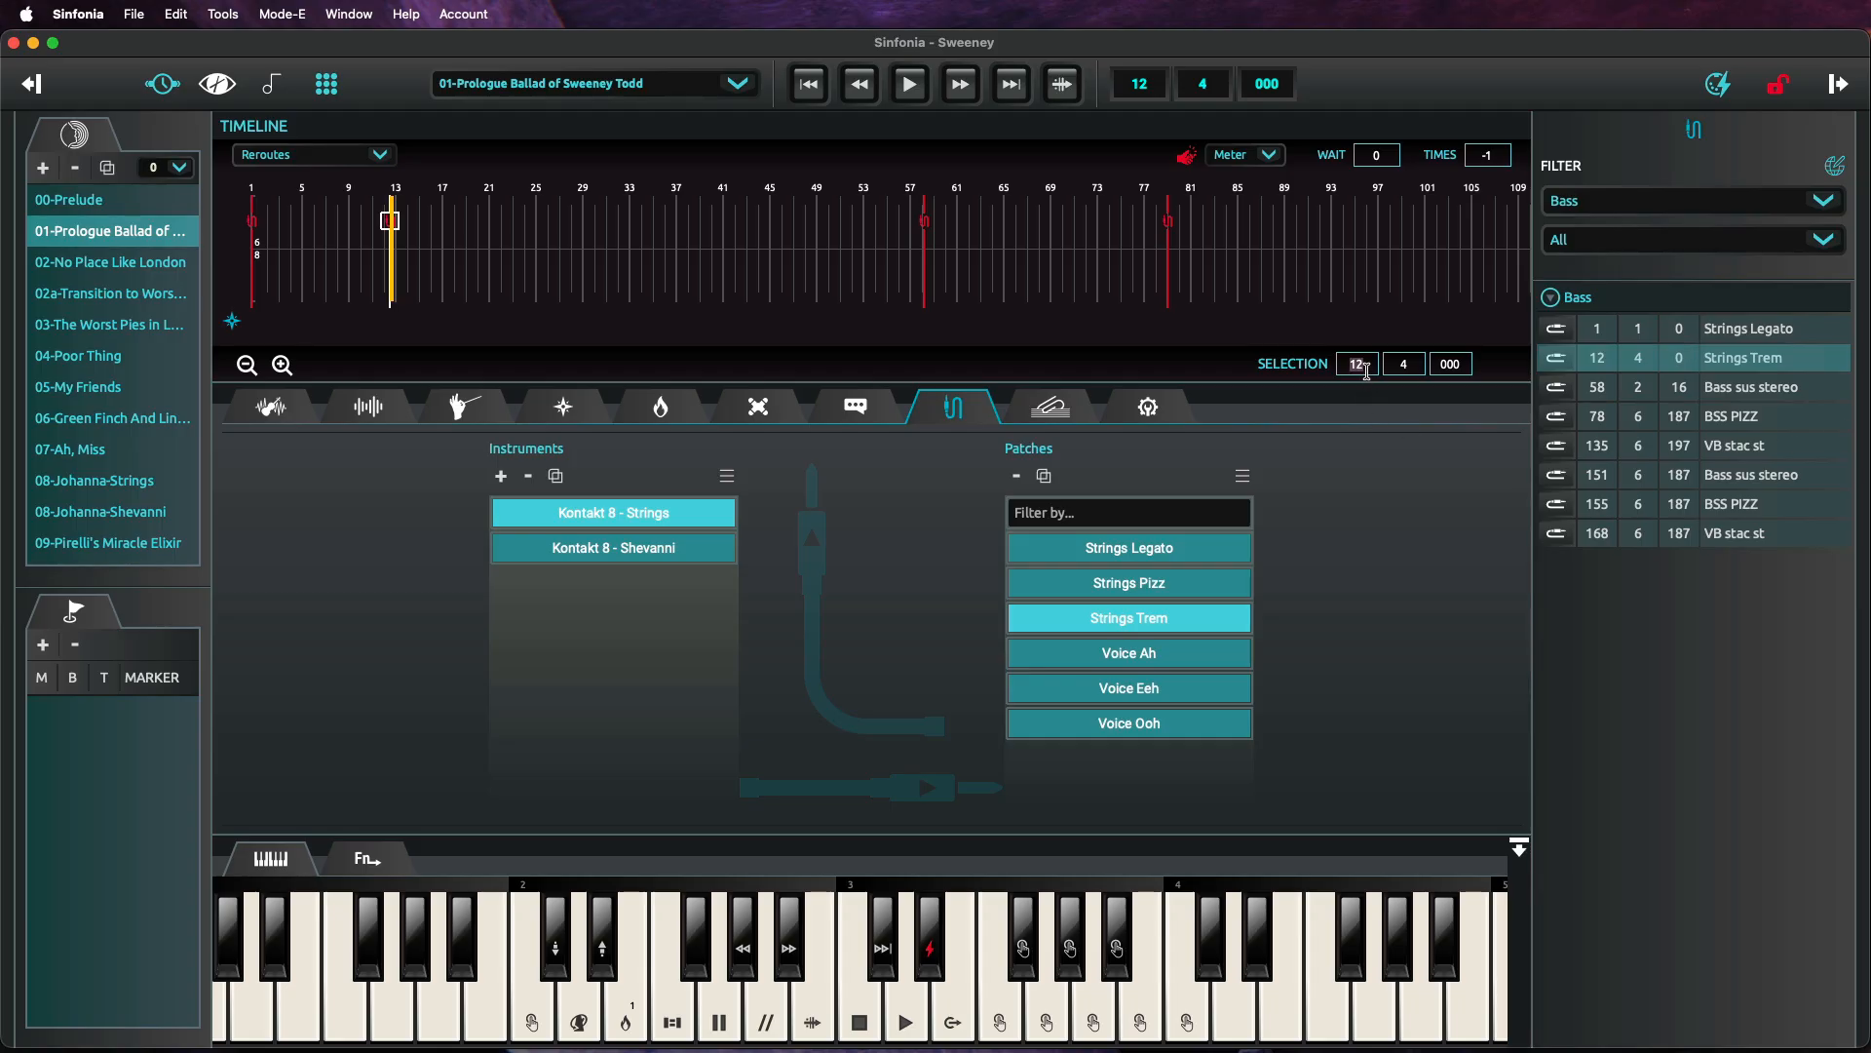
{"action": "type", "text": "15"}
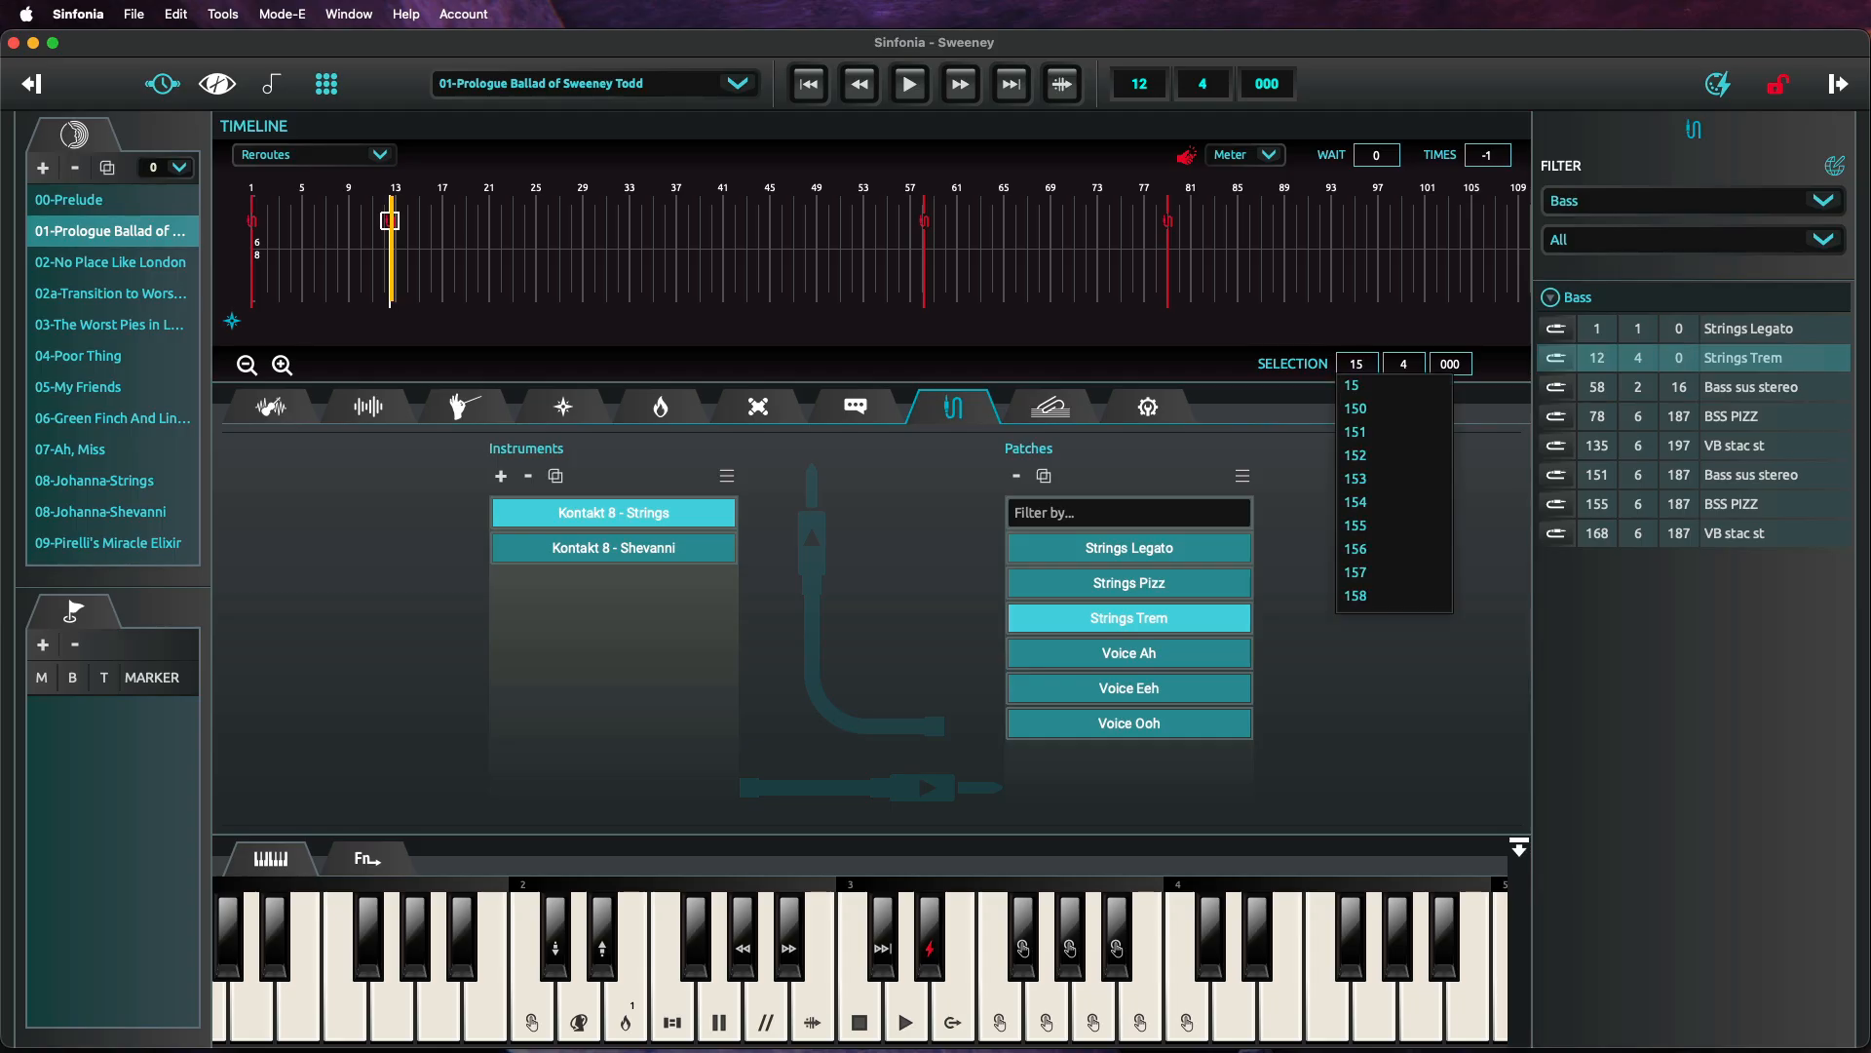
{"action": "key", "text": "Return"}
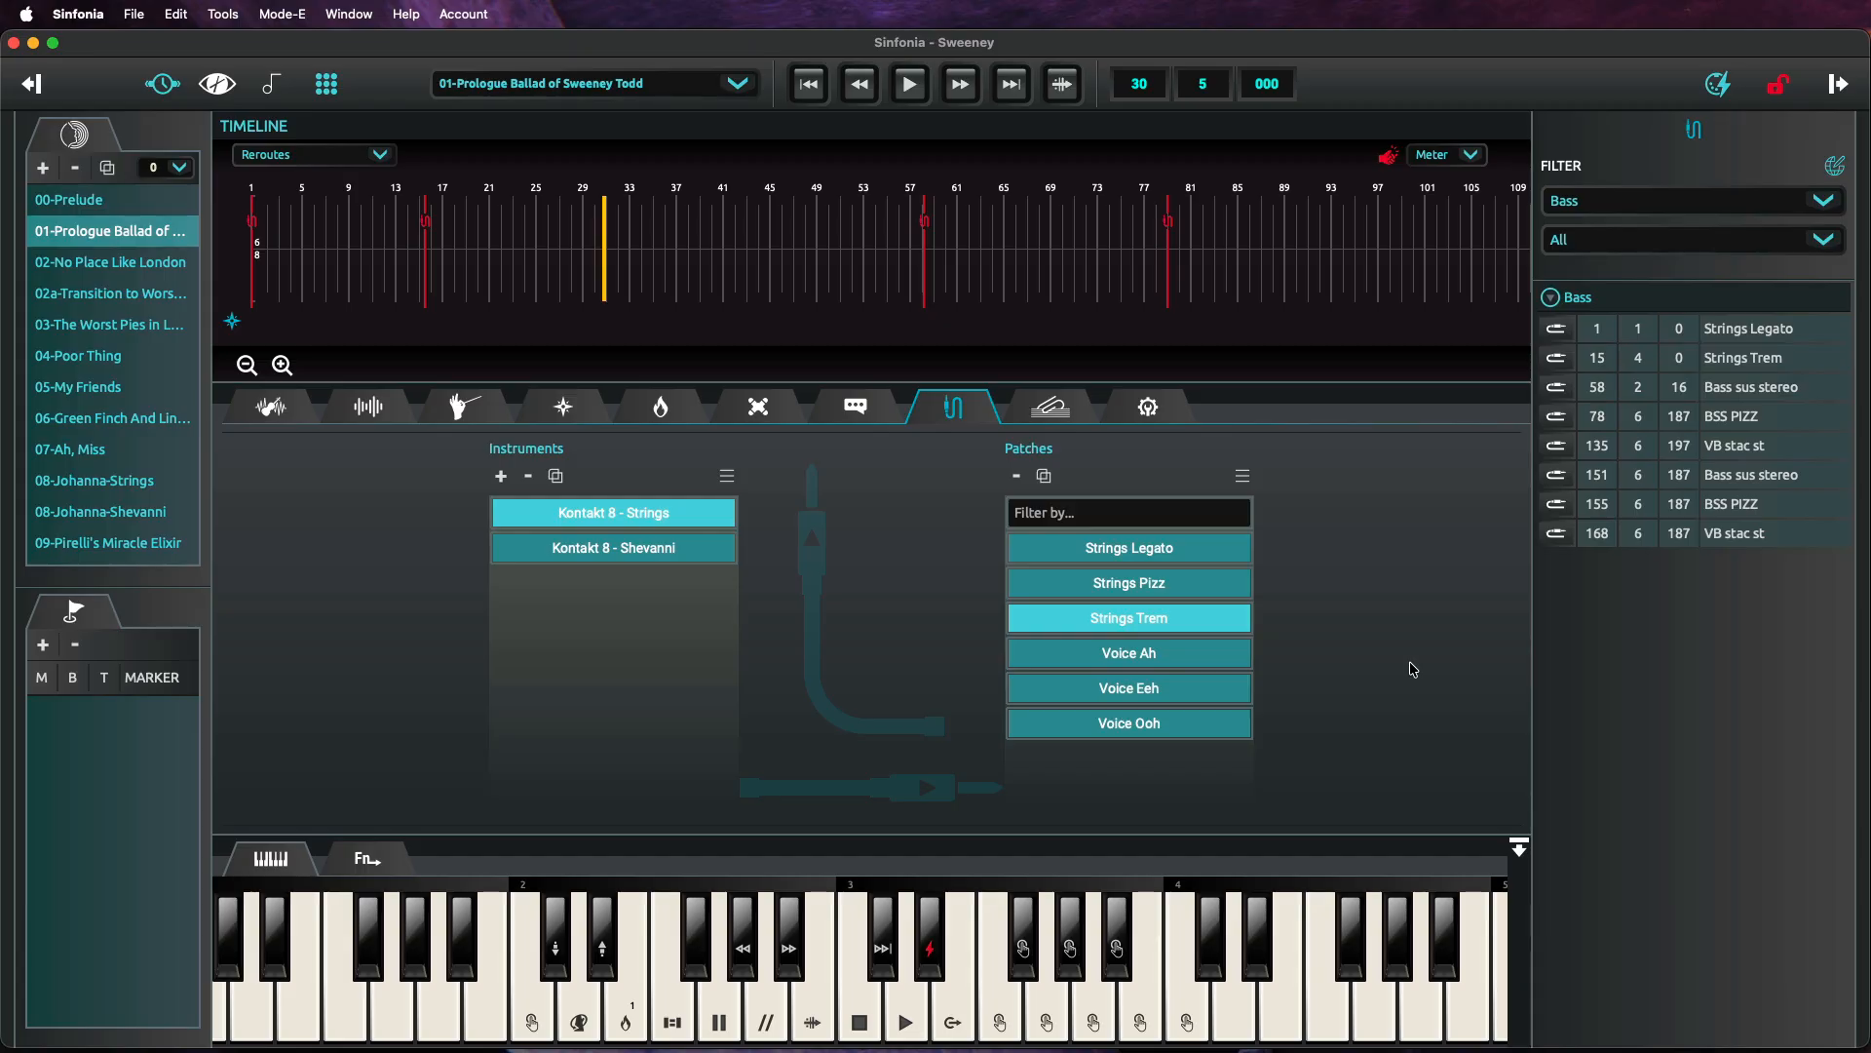
Open the song 08-Johanna-Strings and show its reroutes filtered to Flute1_R1 on an enlarged timeline.
{"action": "left_click", "coordinate": [154, 481]}
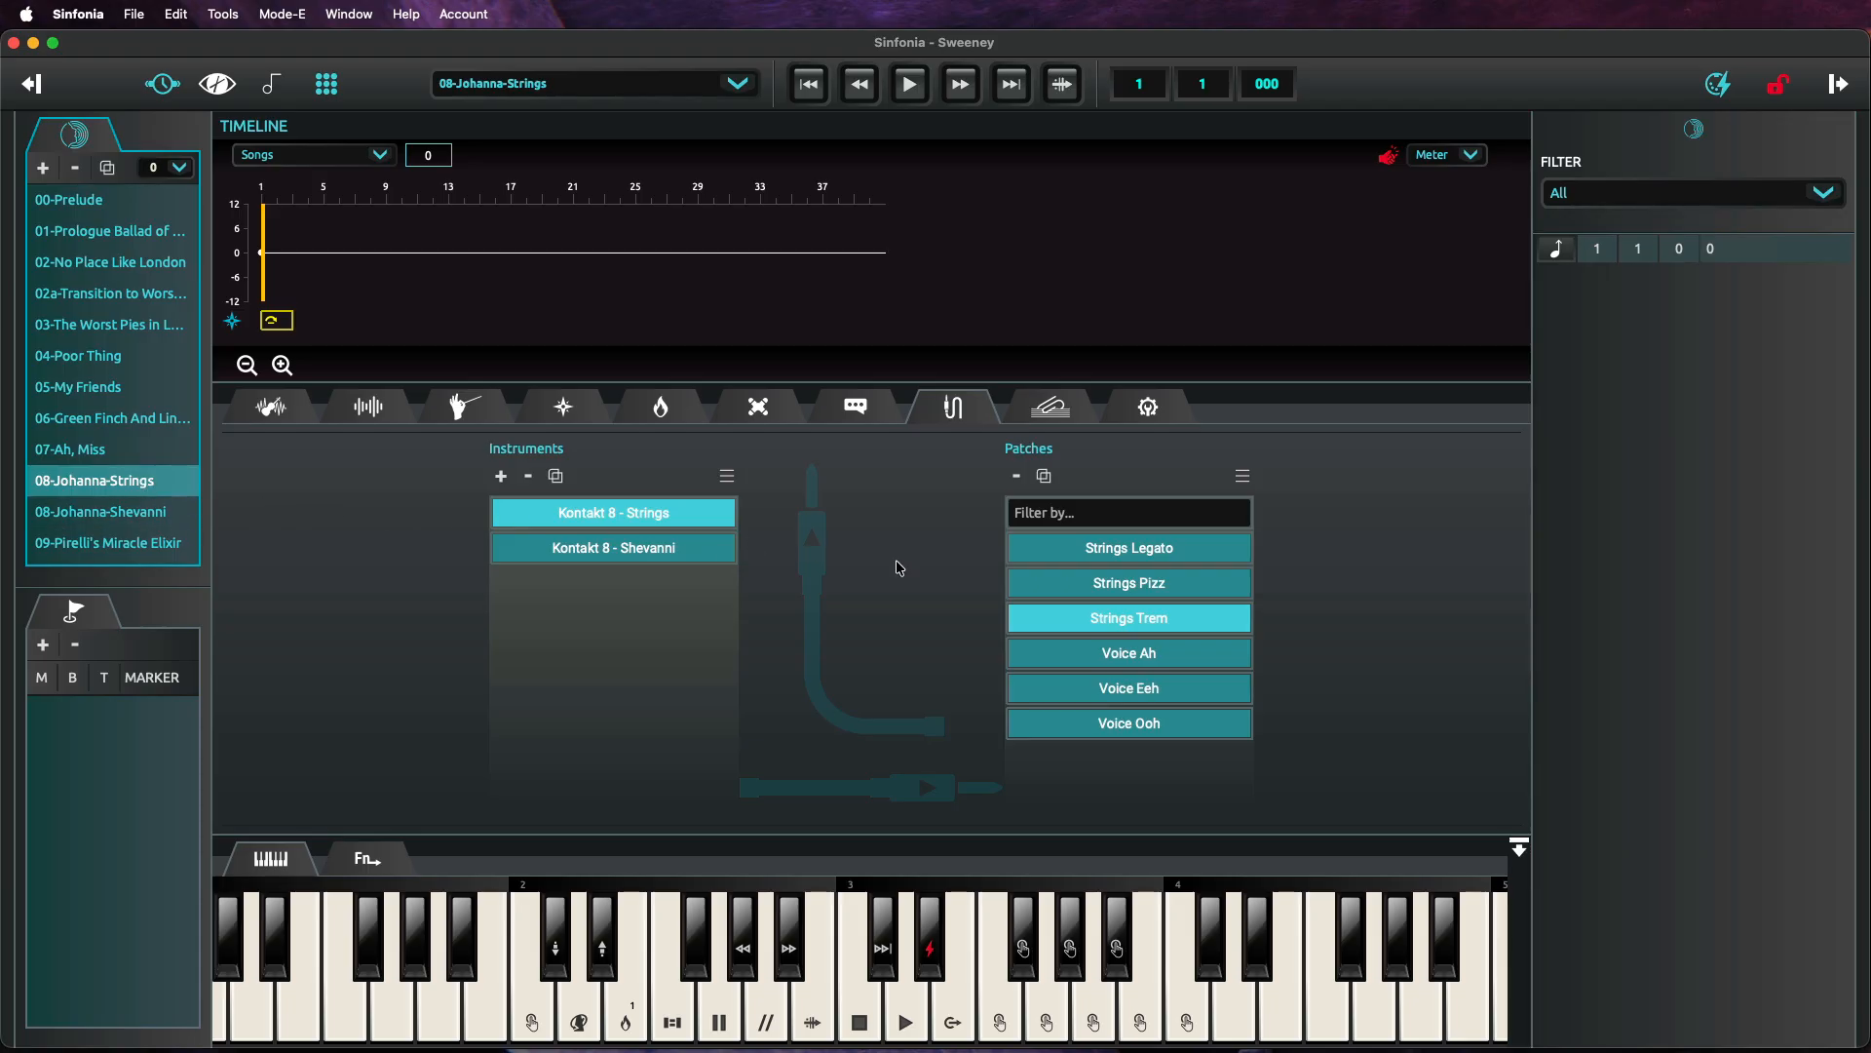
{"action": "key", "text": "Down"}
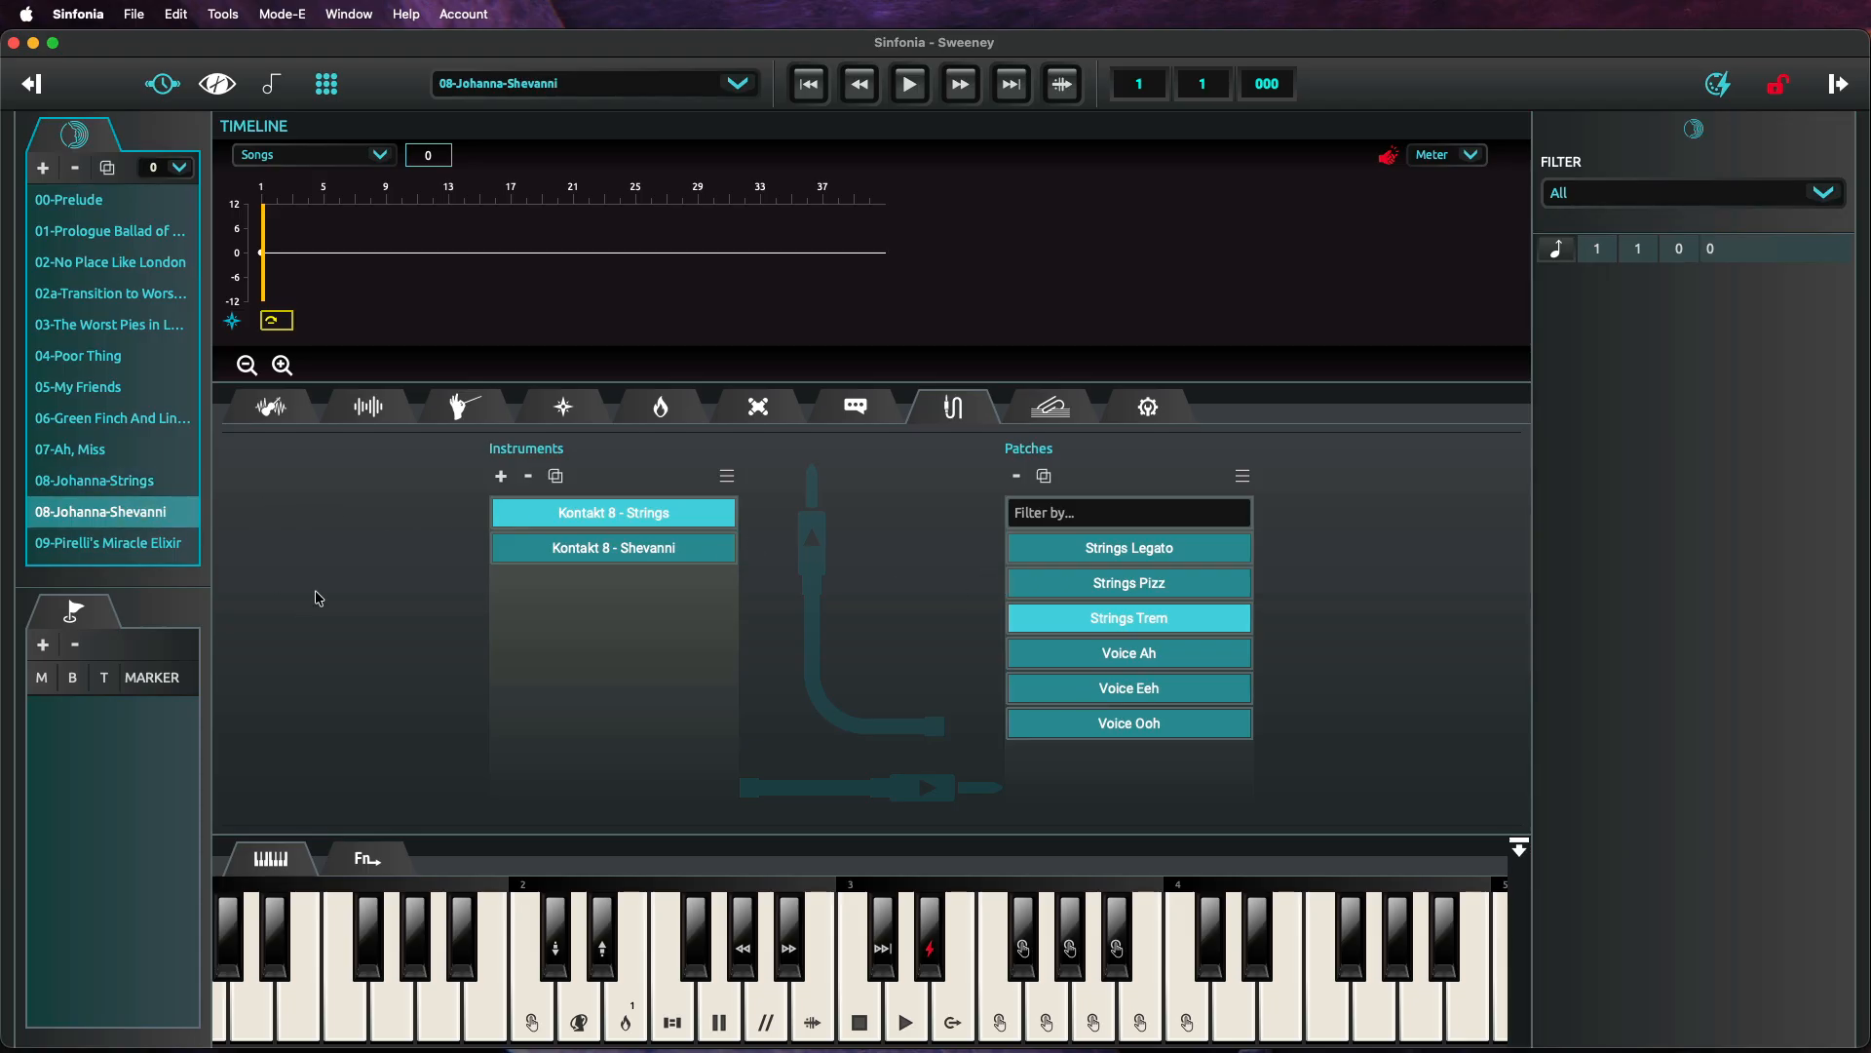
{"action": "left_click", "coordinate": [167, 481]}
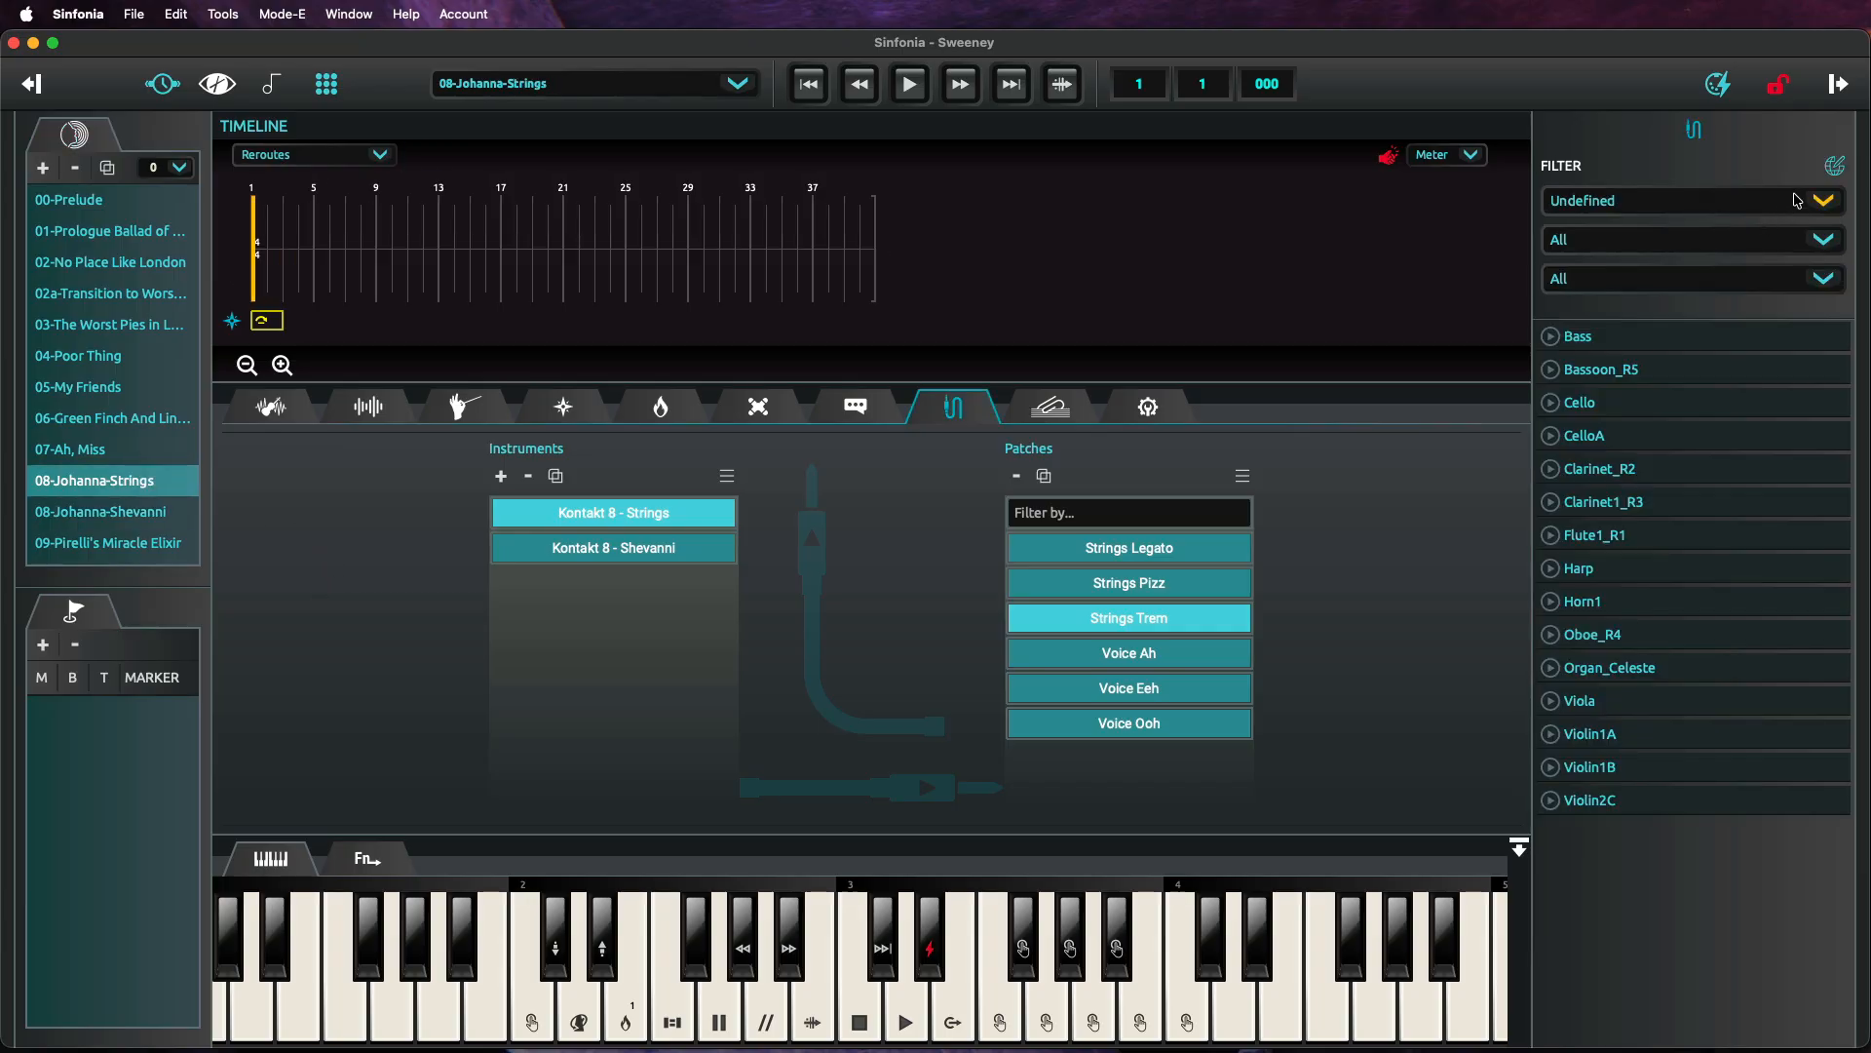
{"action": "left_click", "coordinate": [1798, 200]}
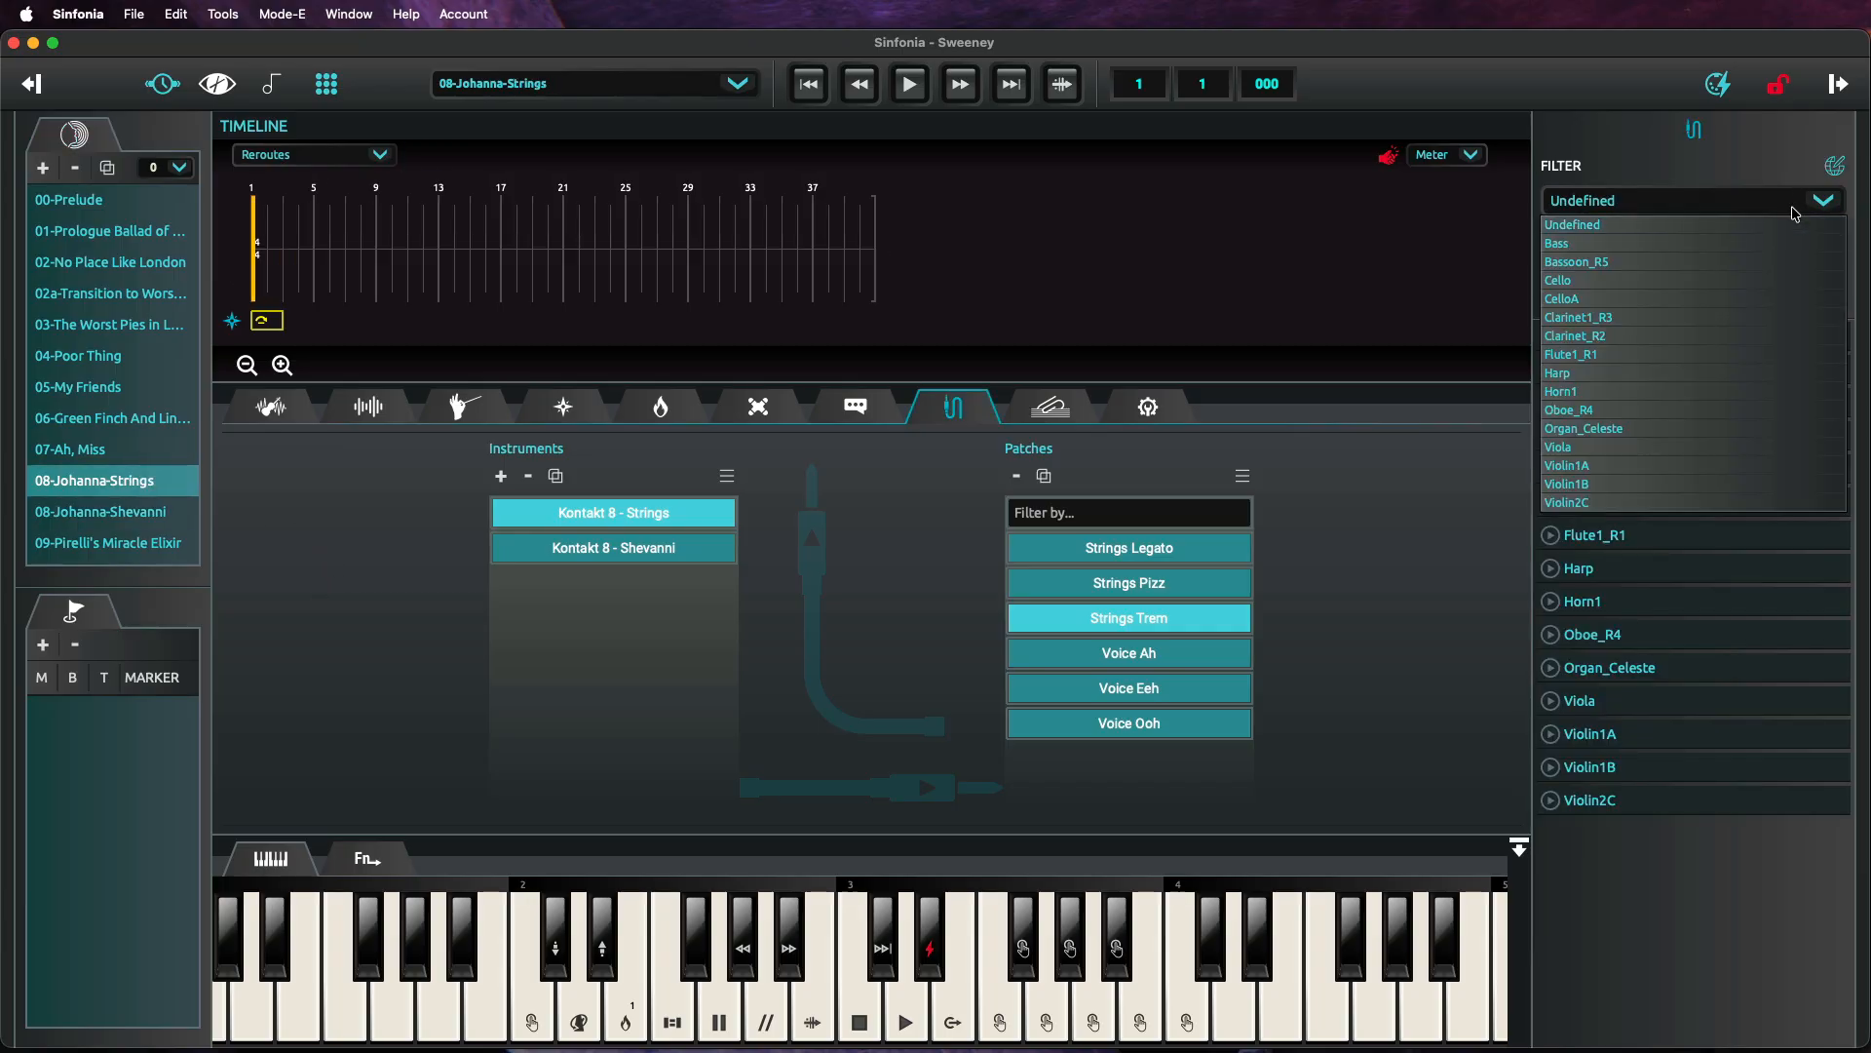
{"action": "left_click", "coordinate": [1742, 362]}
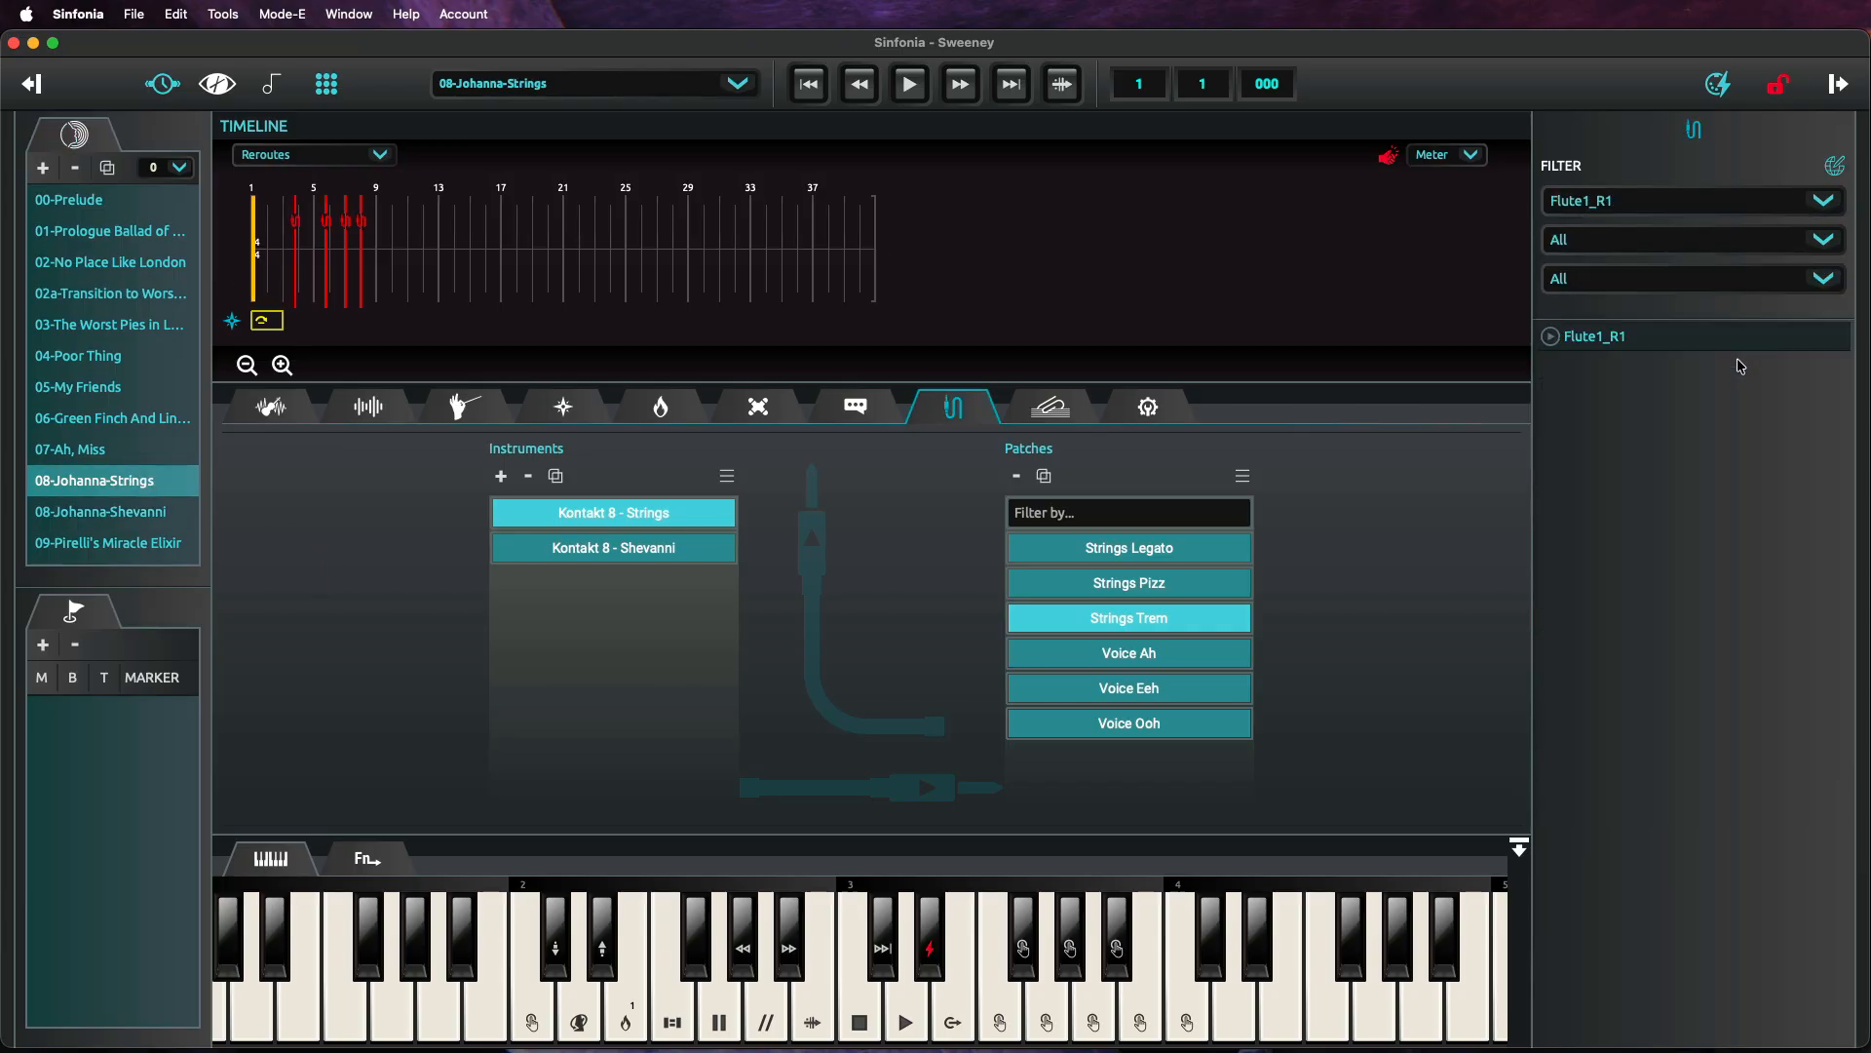
{"action": "left_click", "coordinate": [283, 364]}
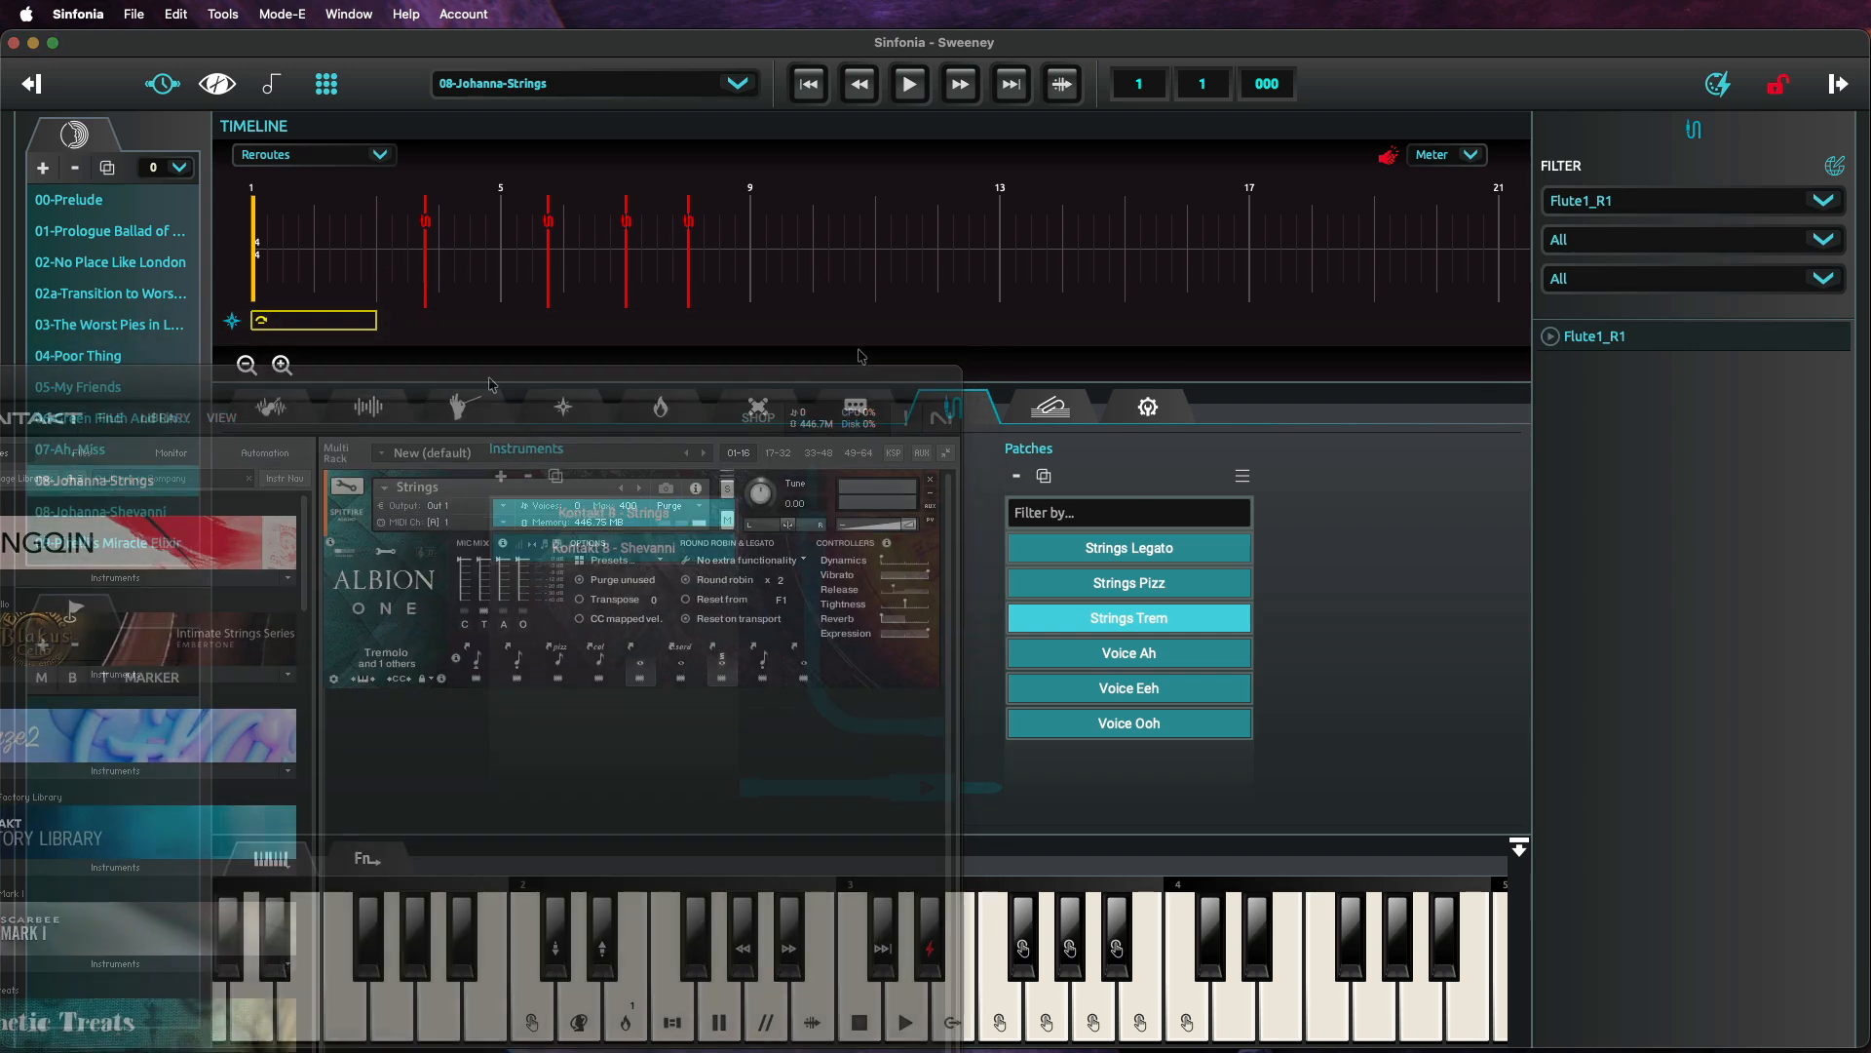
Review the keyswitch settings of the Strings Legato, Strings Pizz and Strings Trem patches alongside the Kontakt window.
{"action": "left_click_drag", "start_coordinate": [487, 372], "coordinate": [485, 434]}
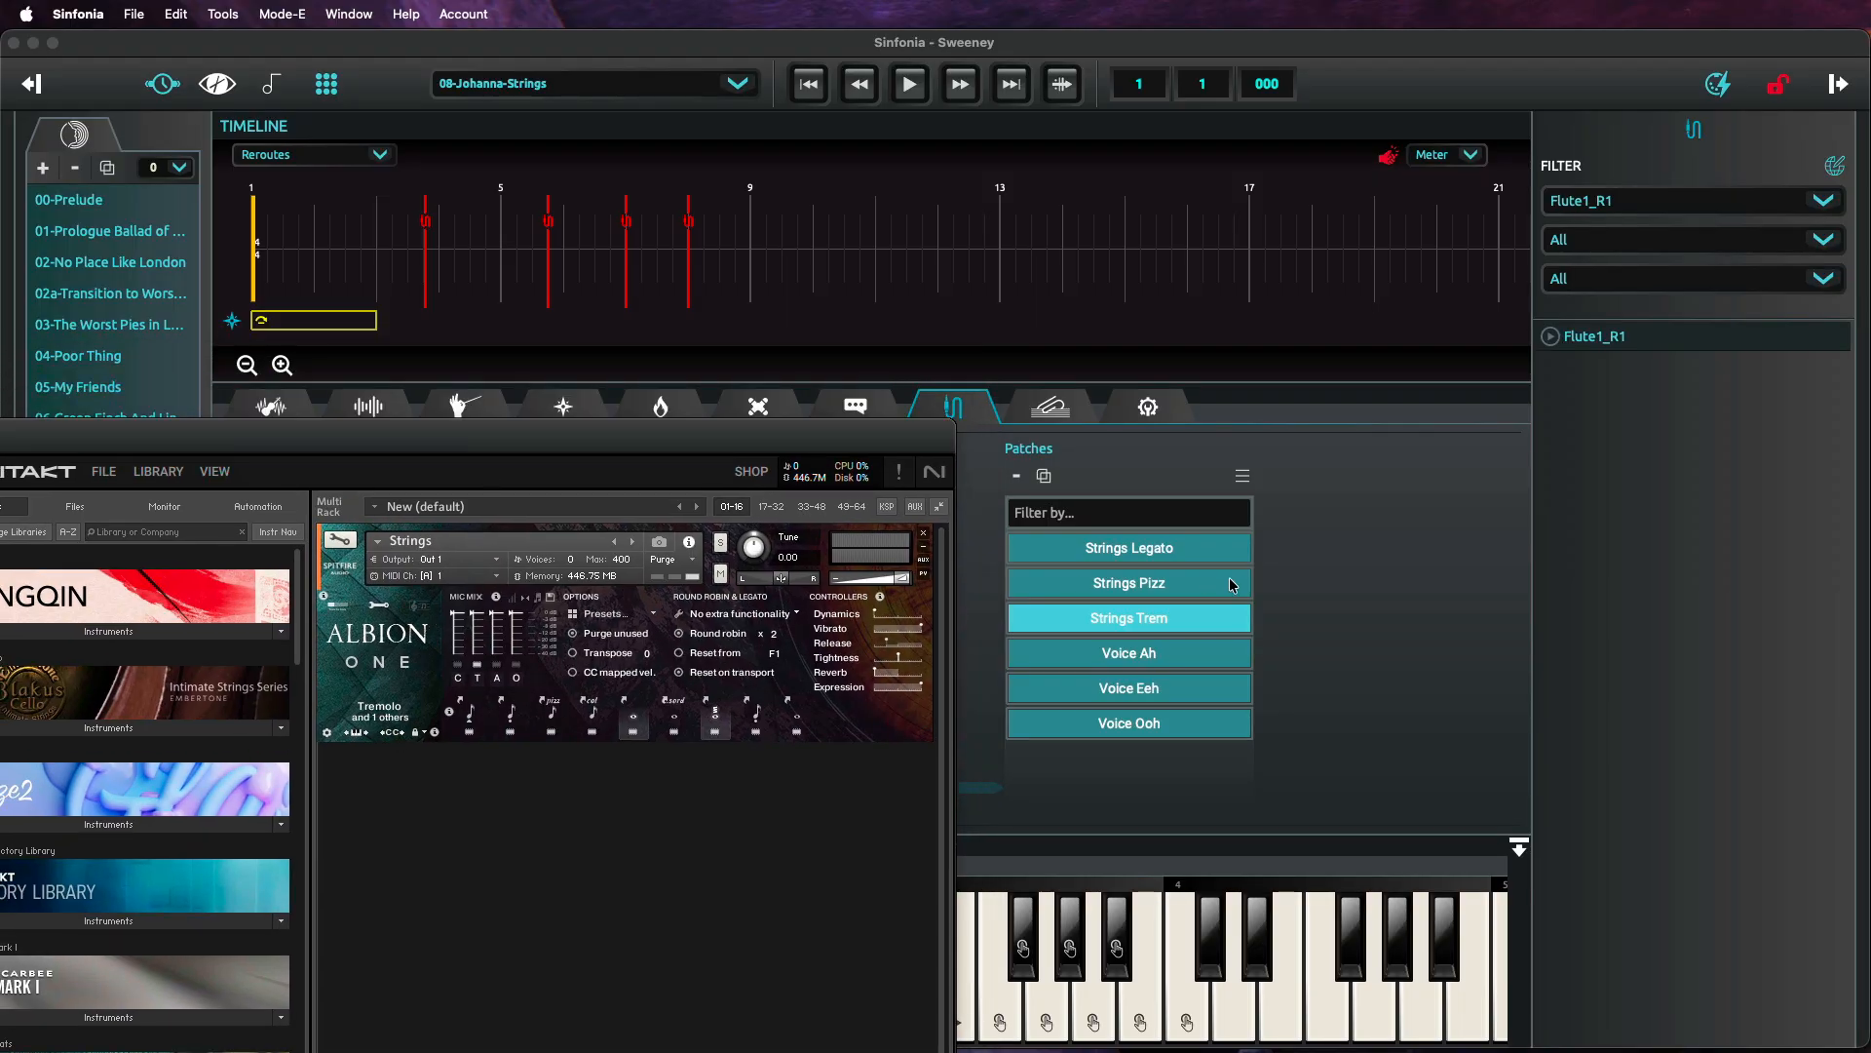
{"action": "double_click", "coordinate": [1153, 555]}
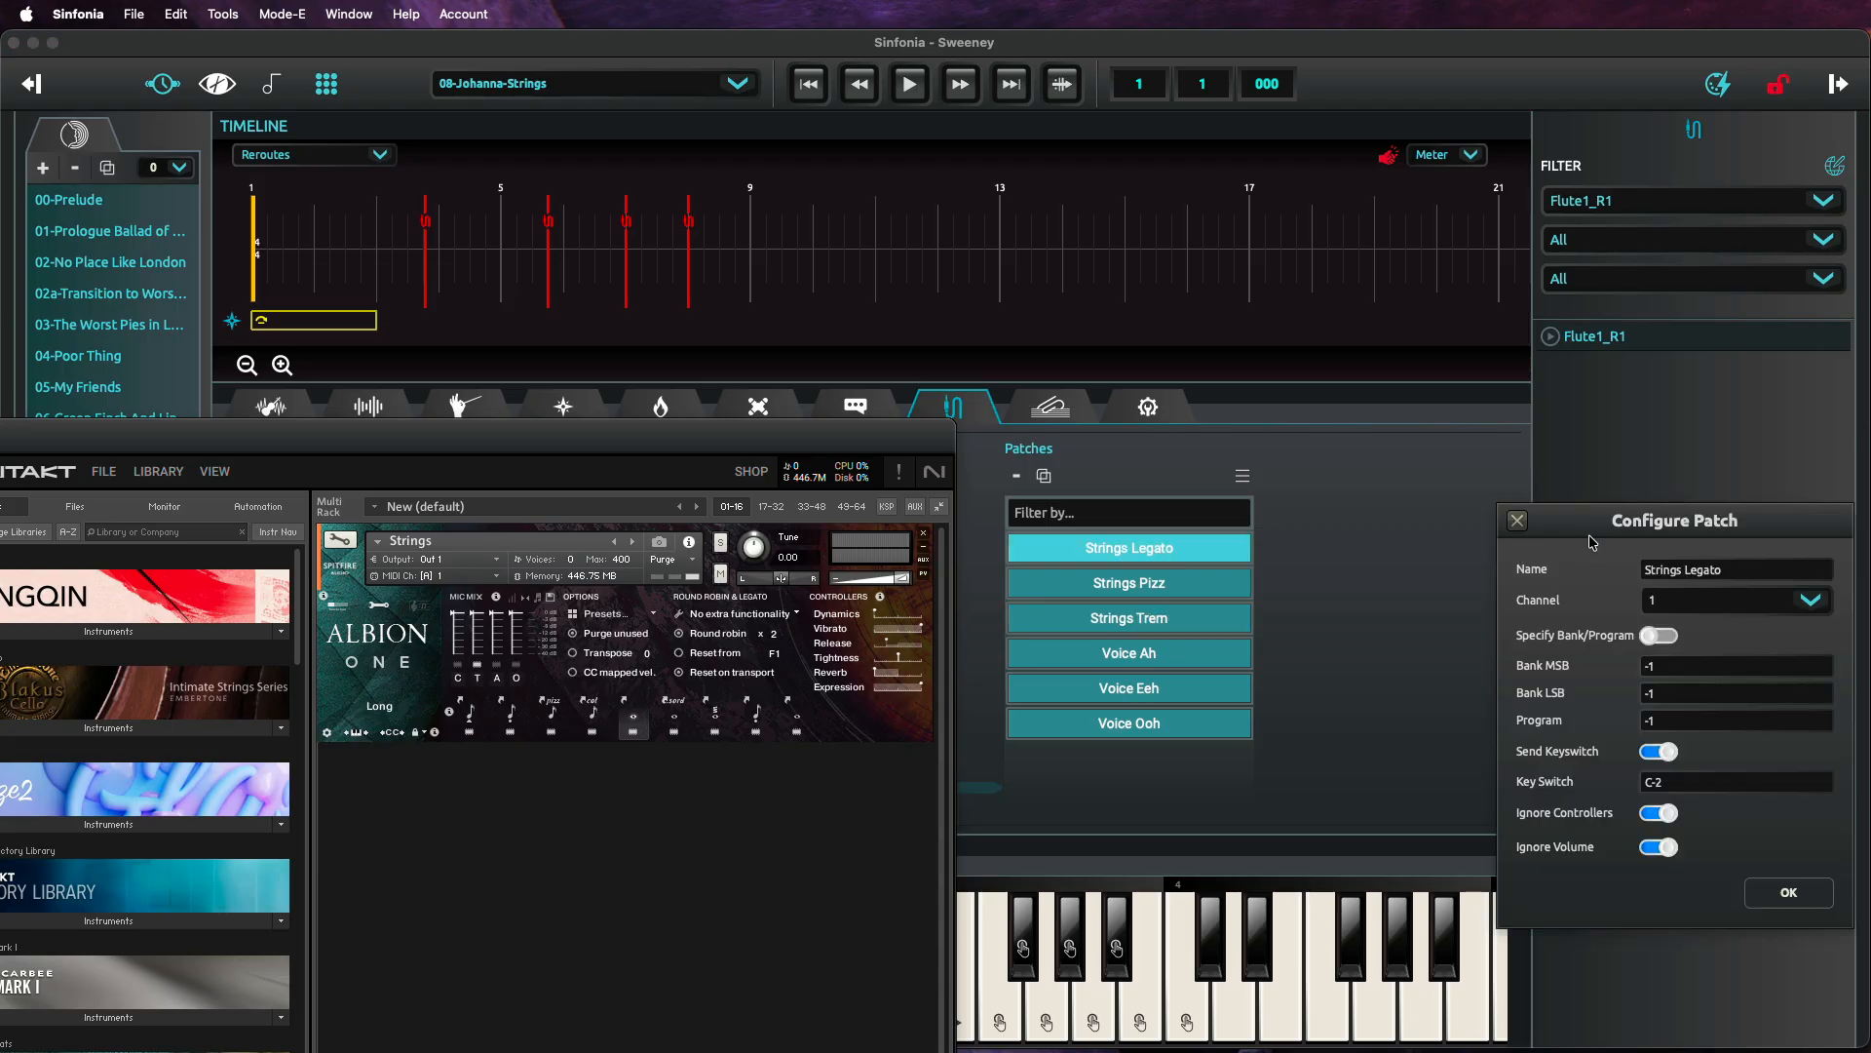
{"action": "left_click_drag", "start_coordinate": [1679, 519], "coordinate": [1467, 371]}
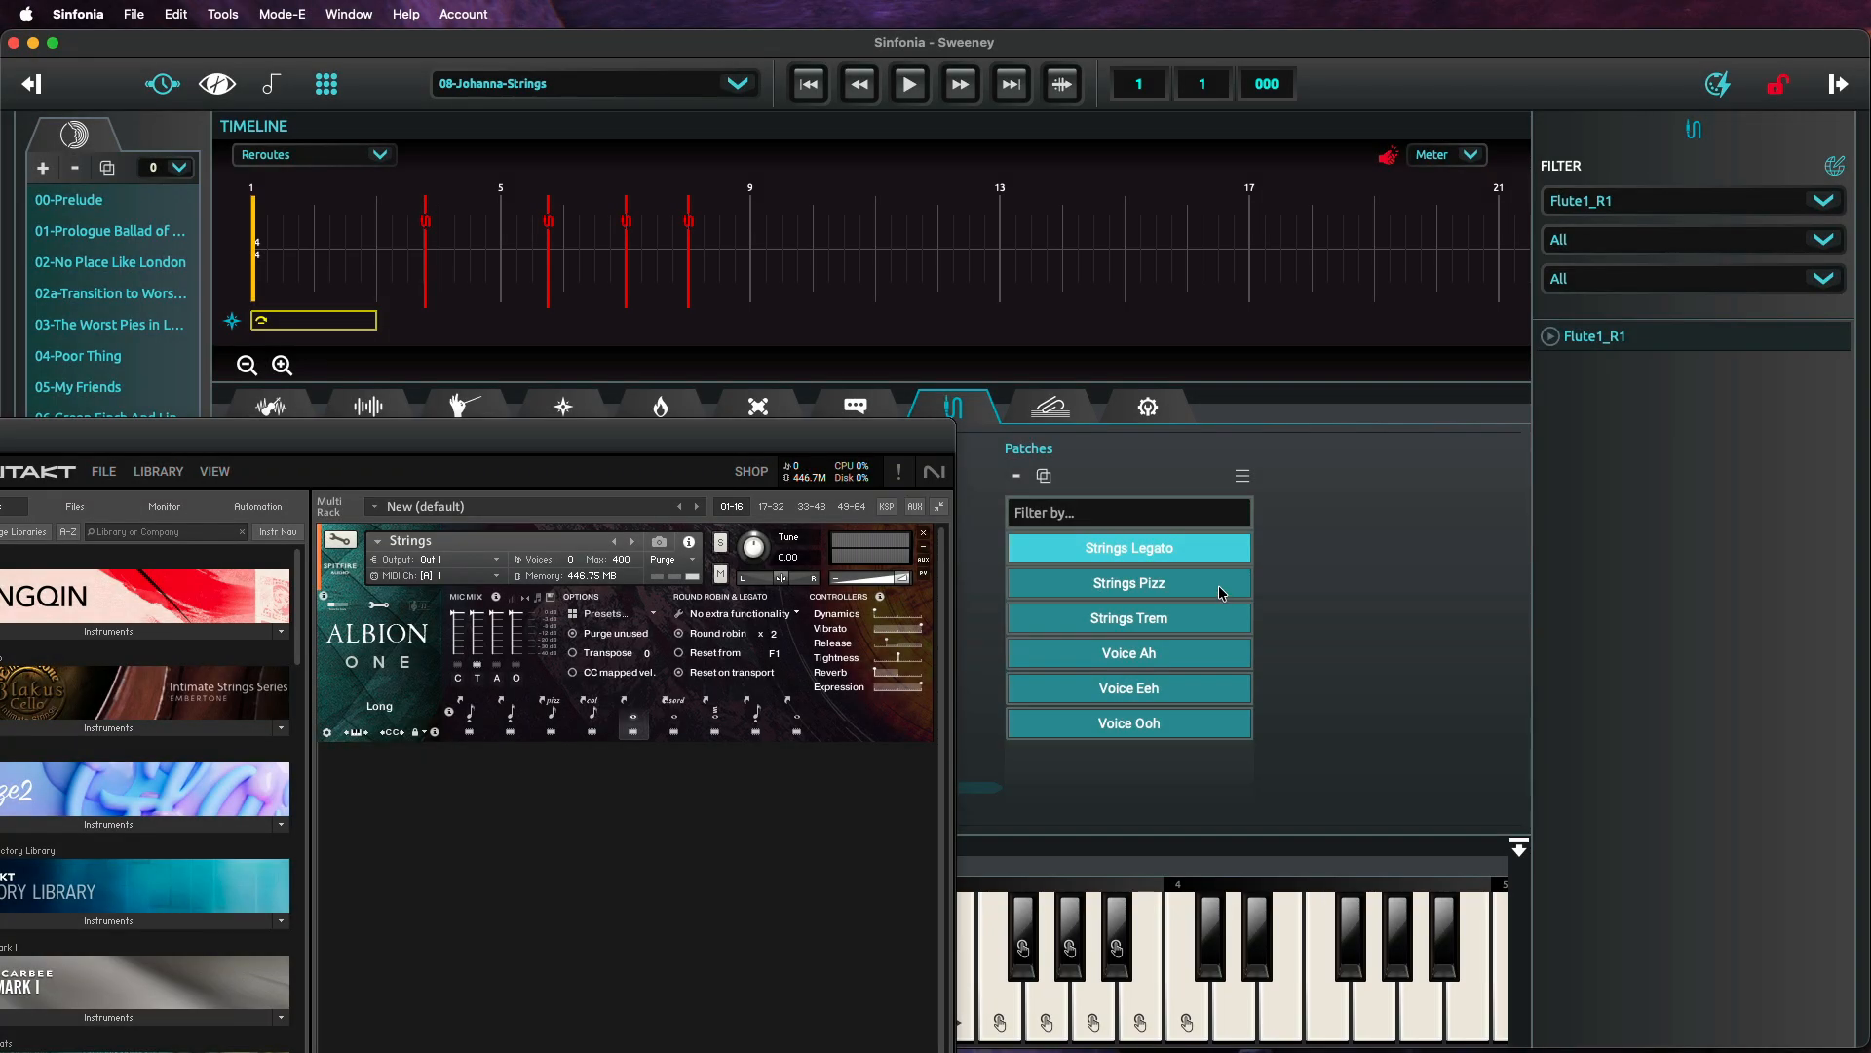
{"action": "double_click", "coordinate": [1221, 592]}
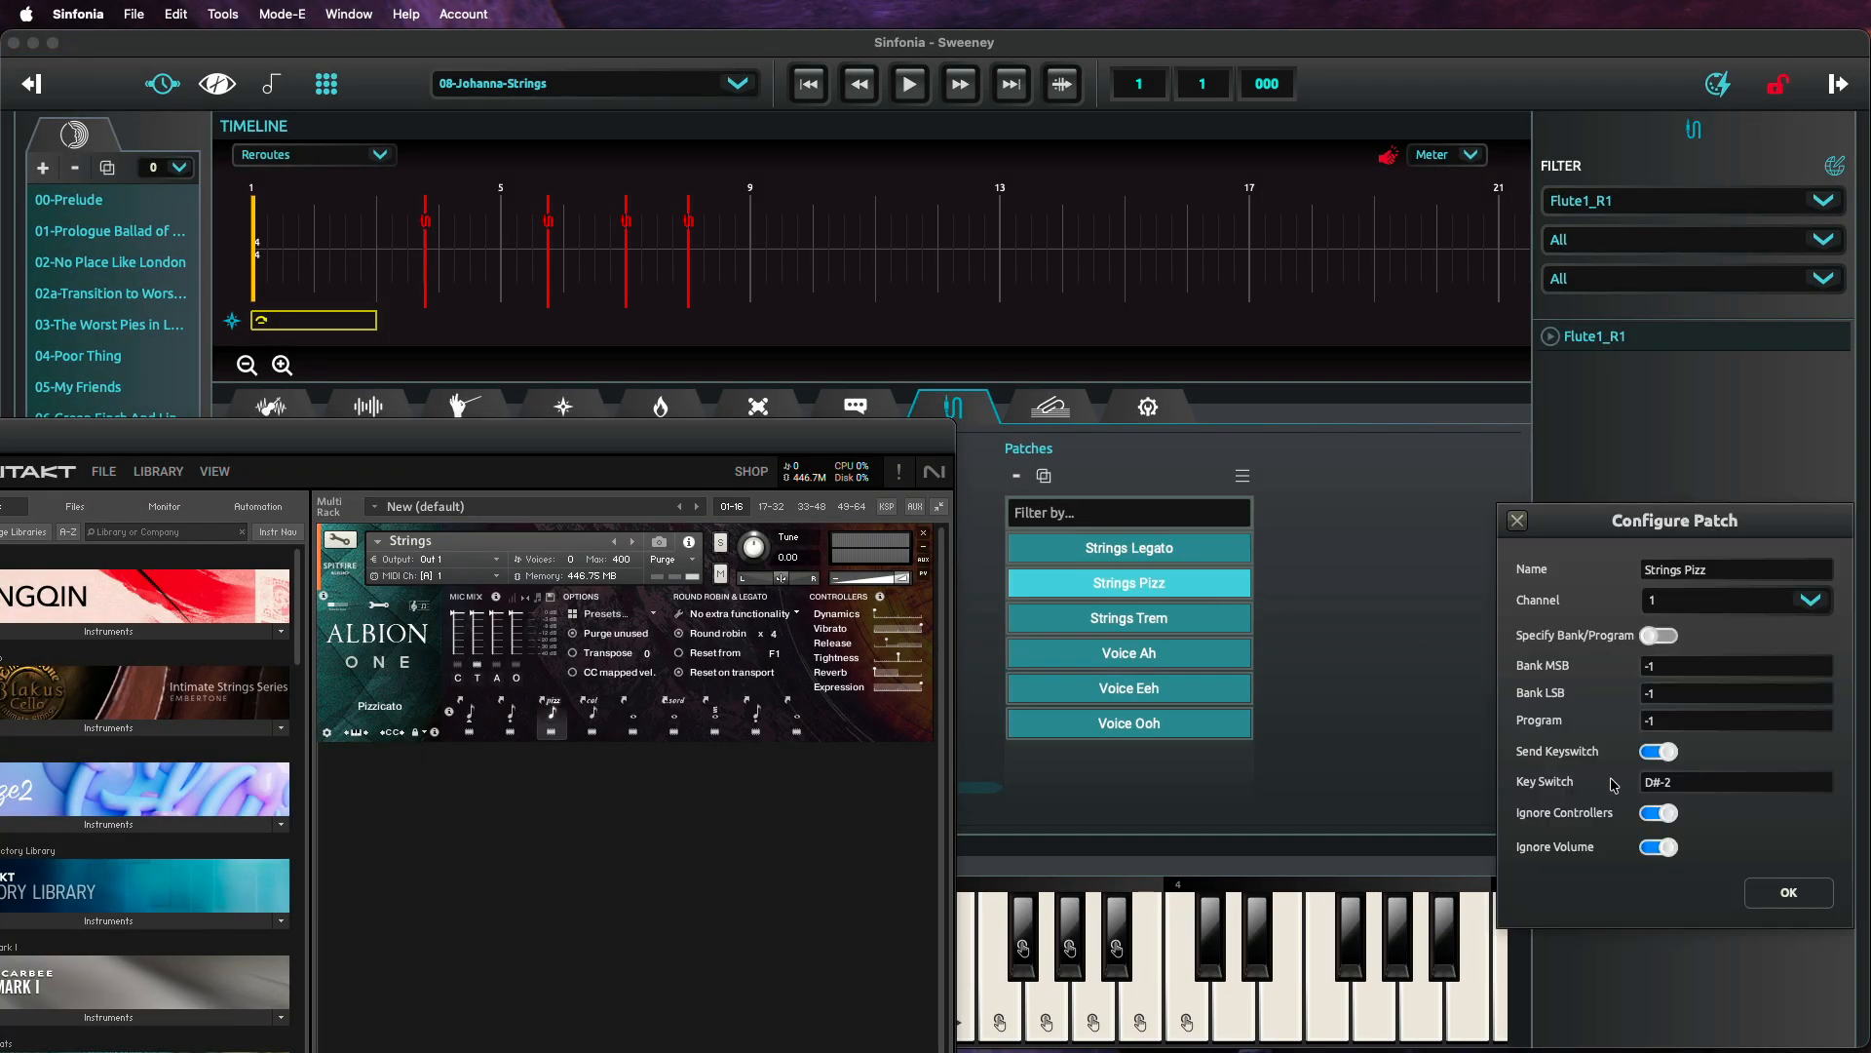
{"action": "left_click", "coordinate": [1518, 519]}
{"action": "double_click", "coordinate": [1226, 620]}
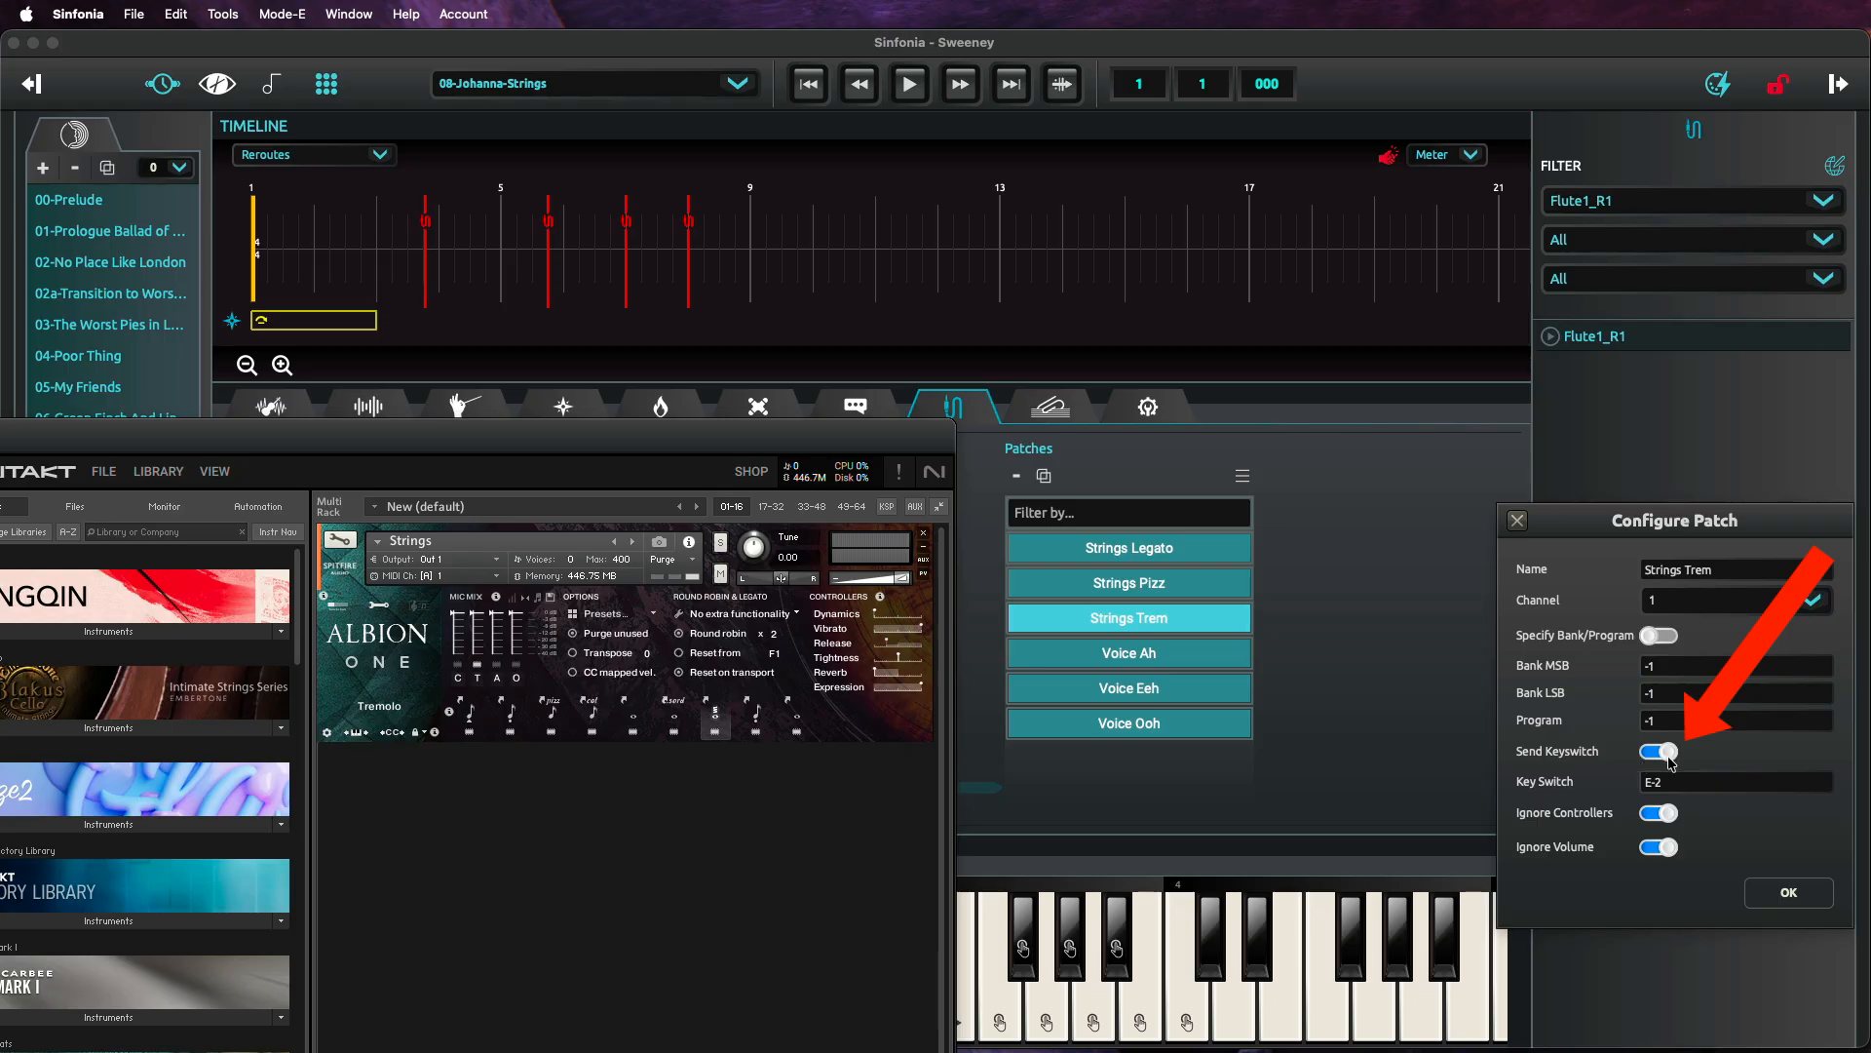
{"action": "left_click", "coordinate": [1518, 522]}
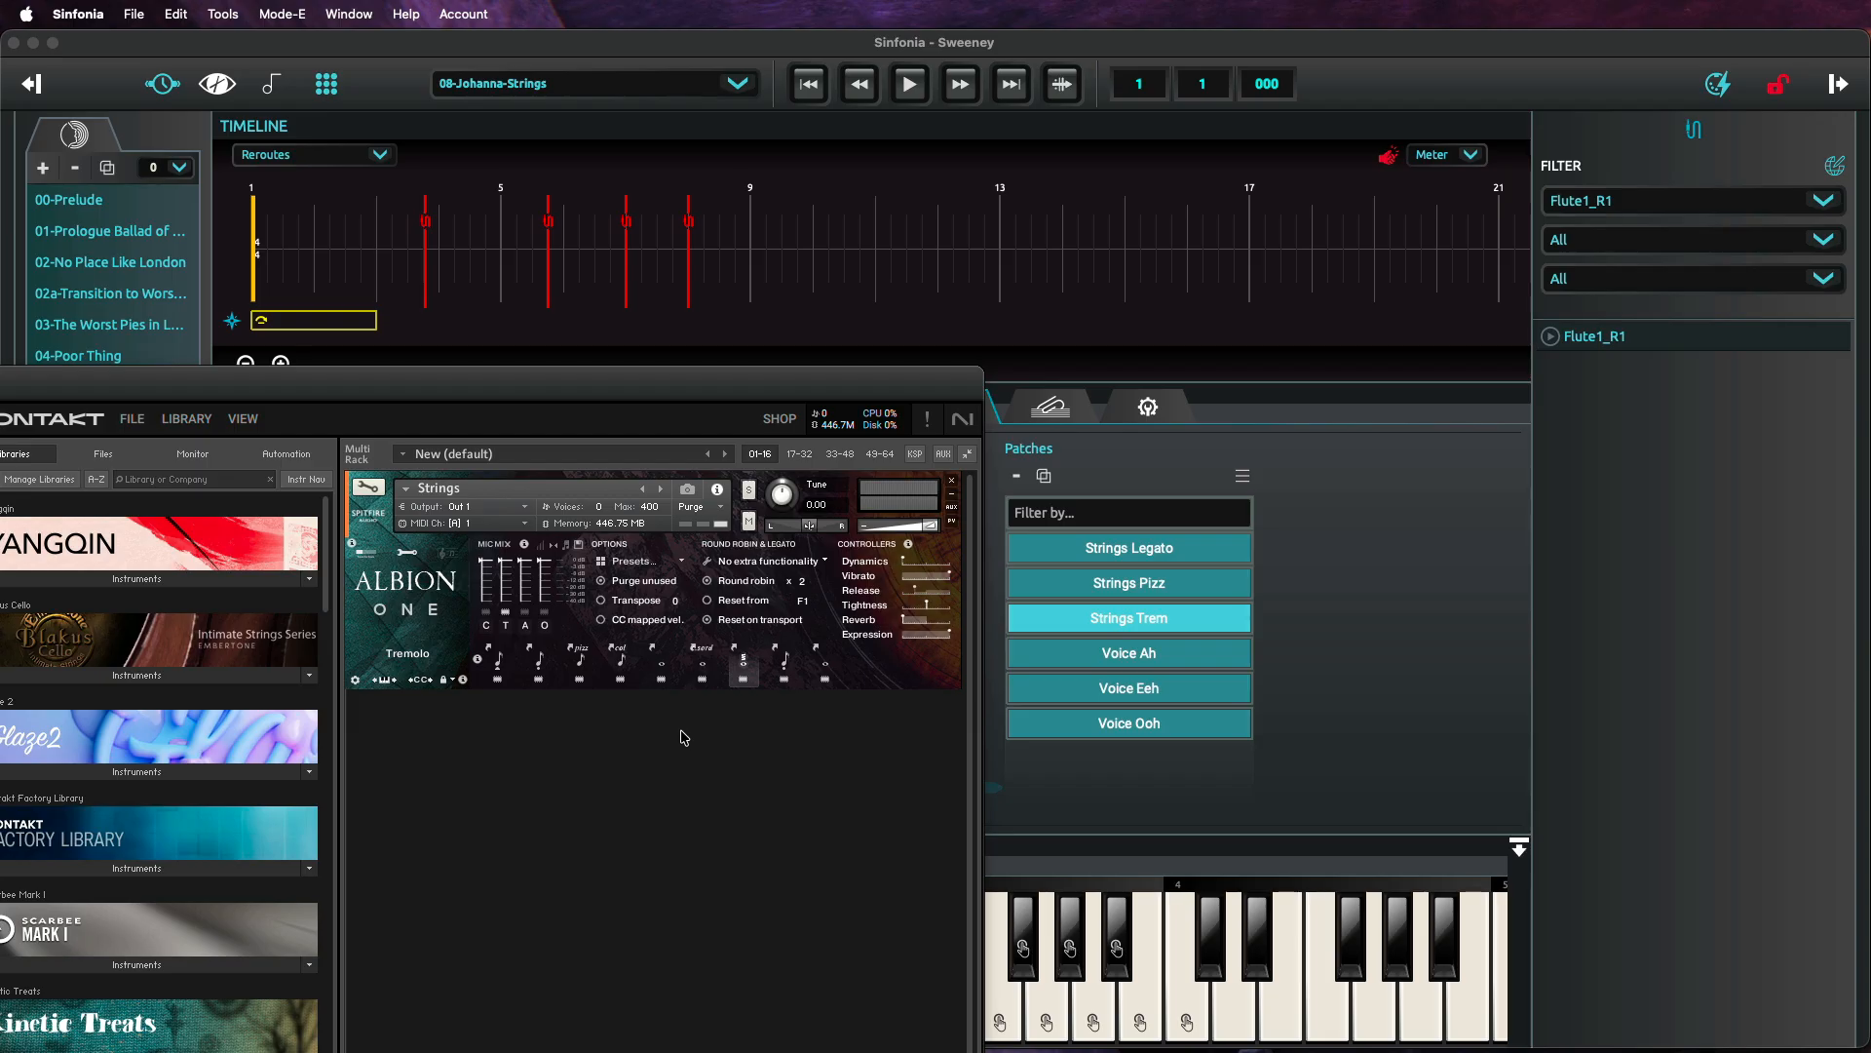
Check the Long articulation's keyswitch in Kontakt and compare it with the key switch of the Strings Legato patch.
{"action": "right_click", "coordinate": [661, 668]}
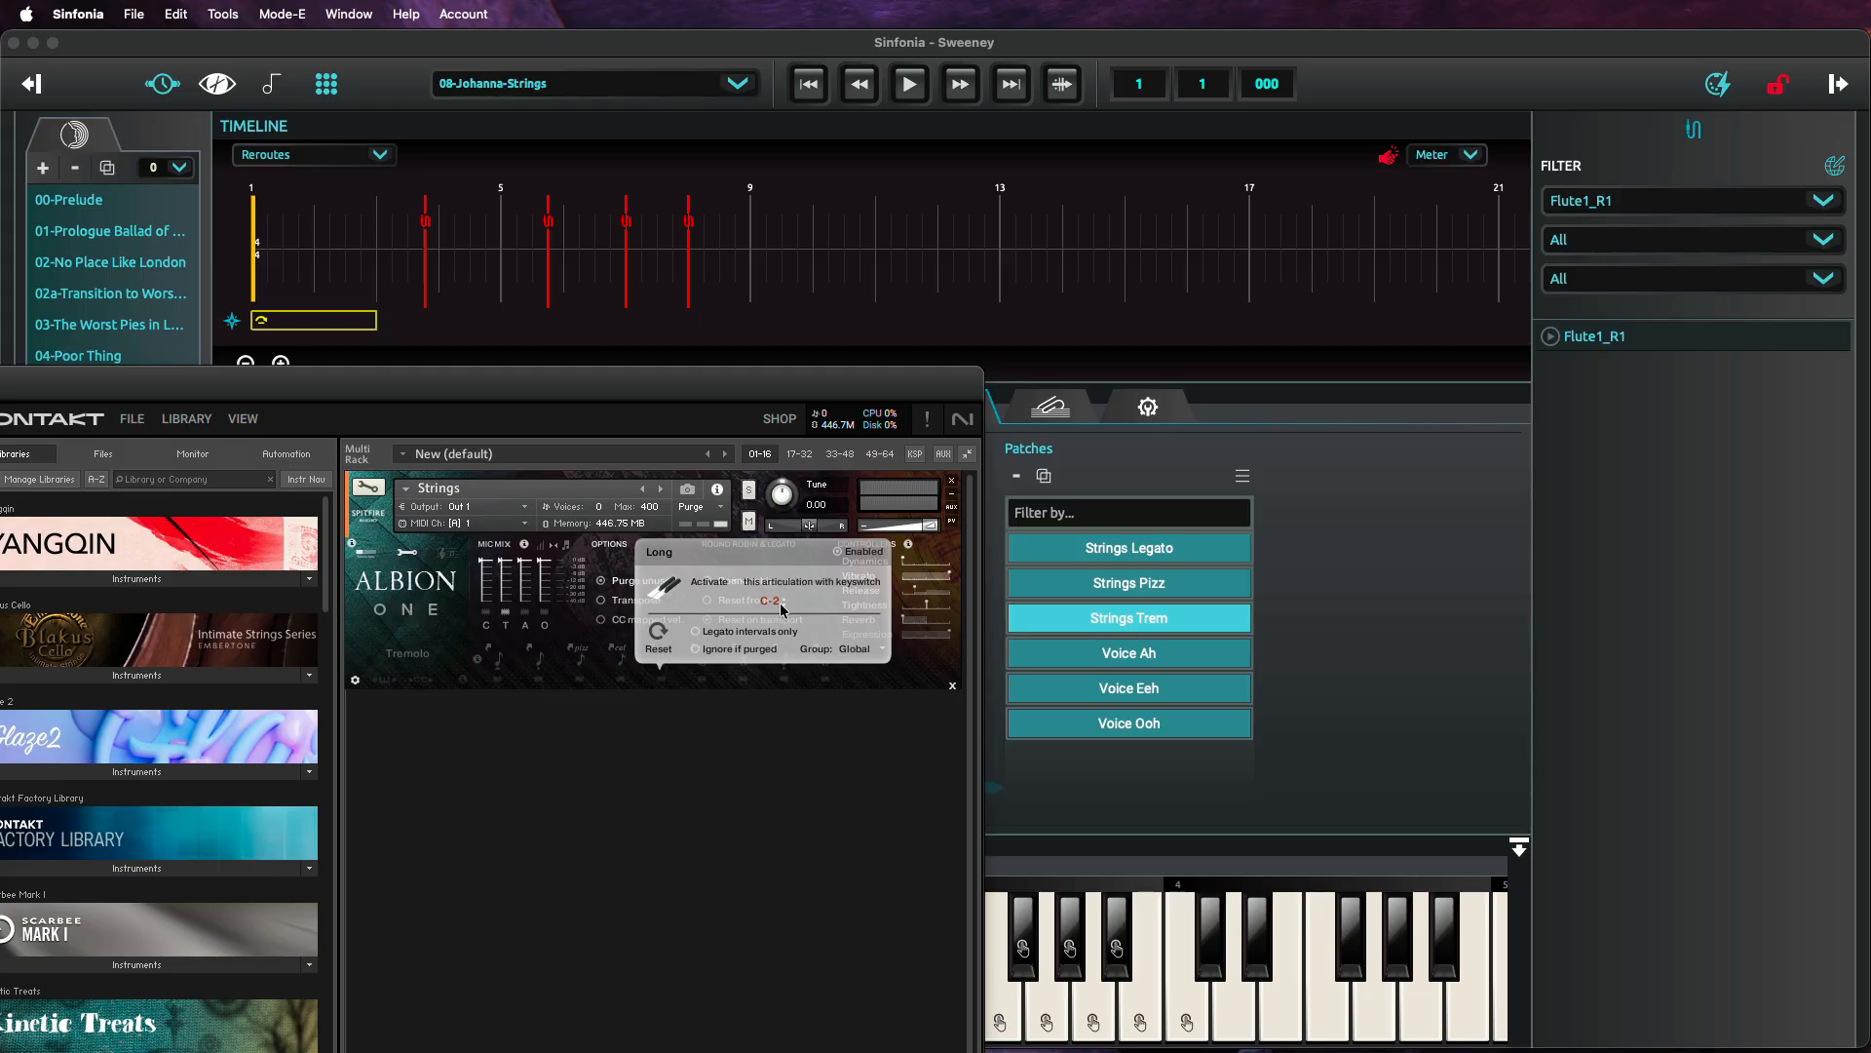
{"action": "left_click", "coordinate": [786, 779]}
{"action": "double_click", "coordinate": [1095, 546]}
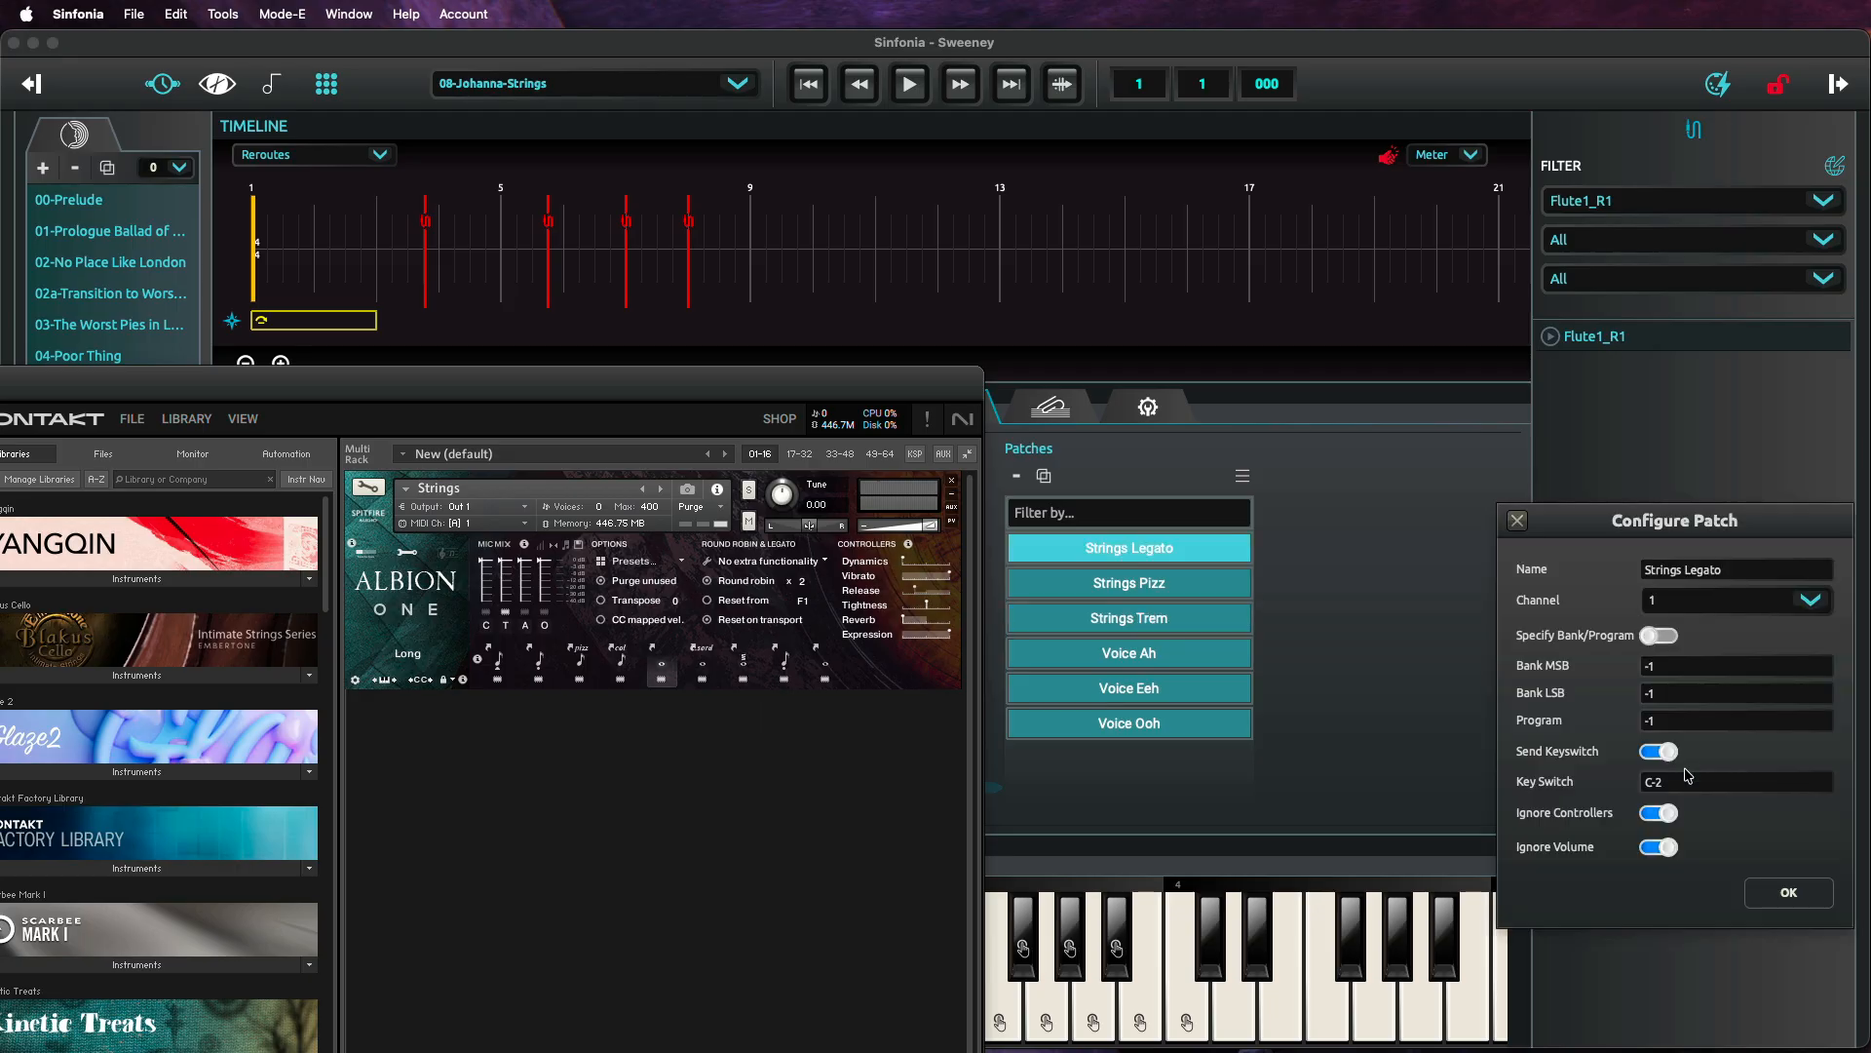
{"action": "left_click", "coordinate": [1518, 520]}
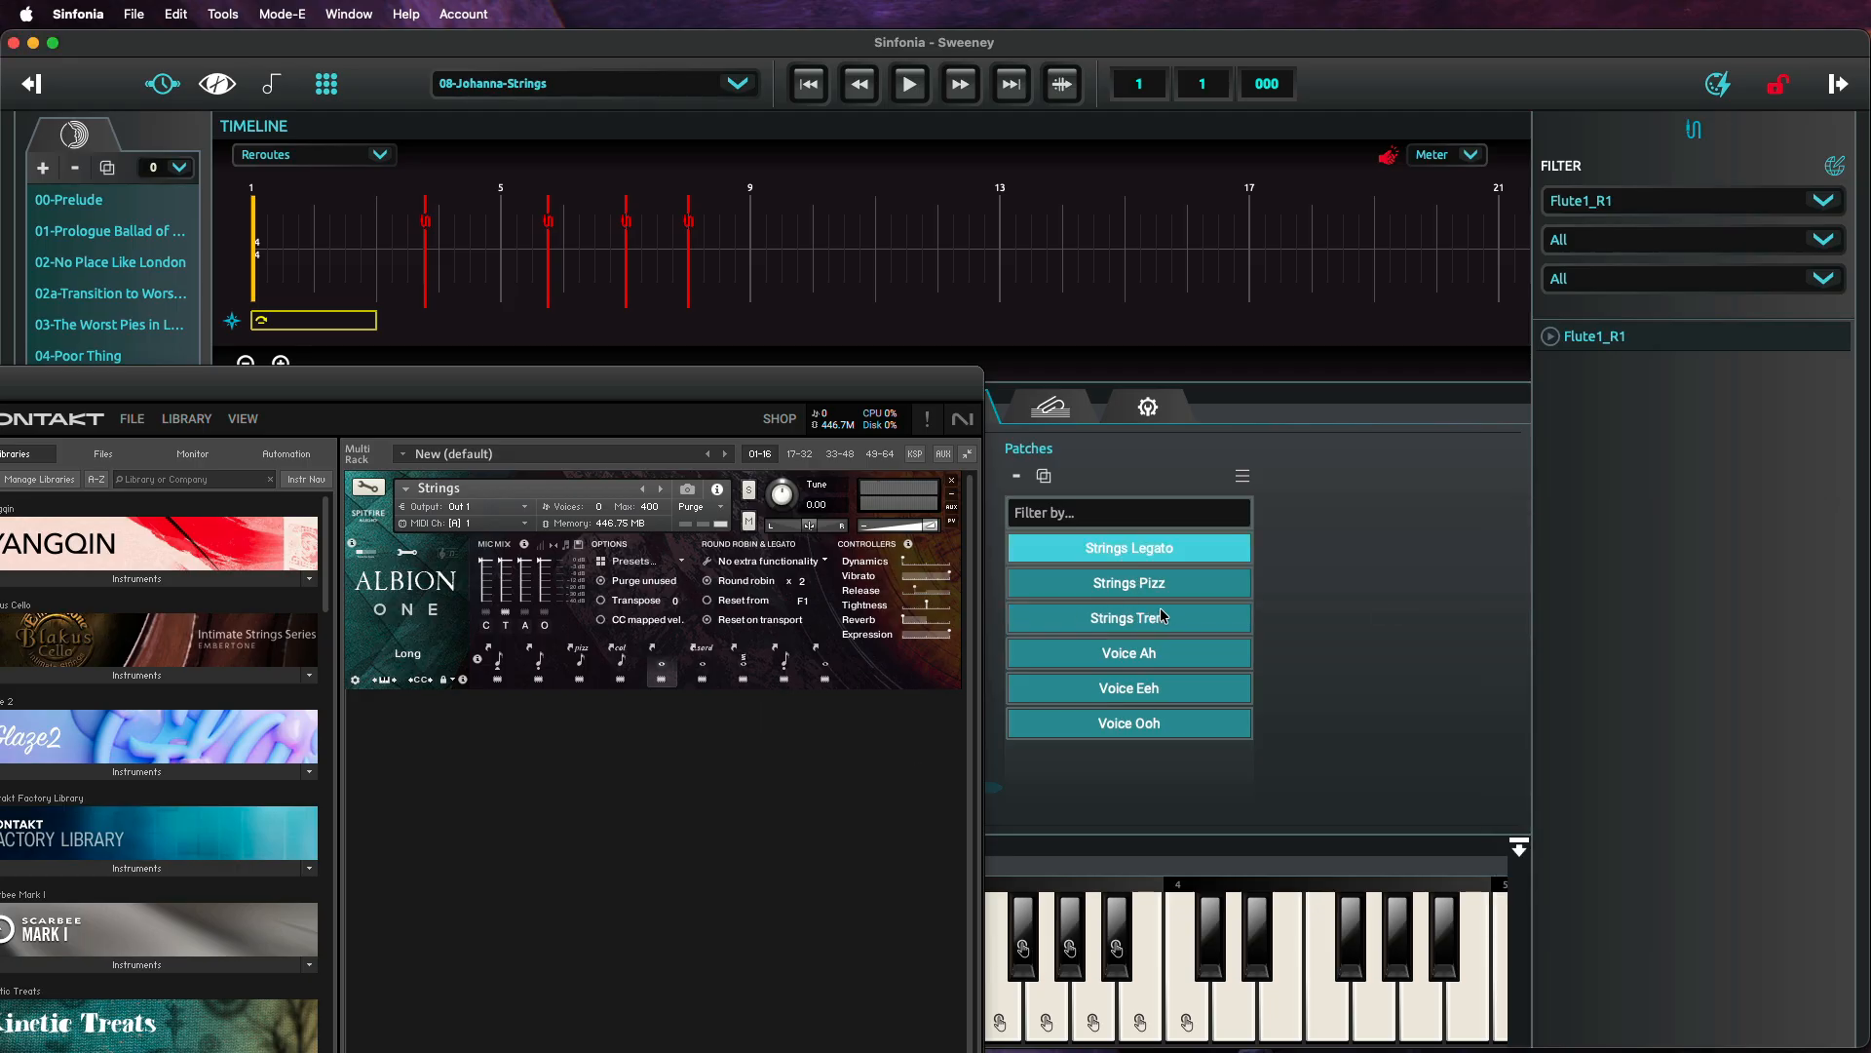
Check the keyswitches assigned to the Pizzicato and Tremolo articulations in the Kontakt Strings instrument.
{"action": "left_click", "coordinate": [580, 670]}
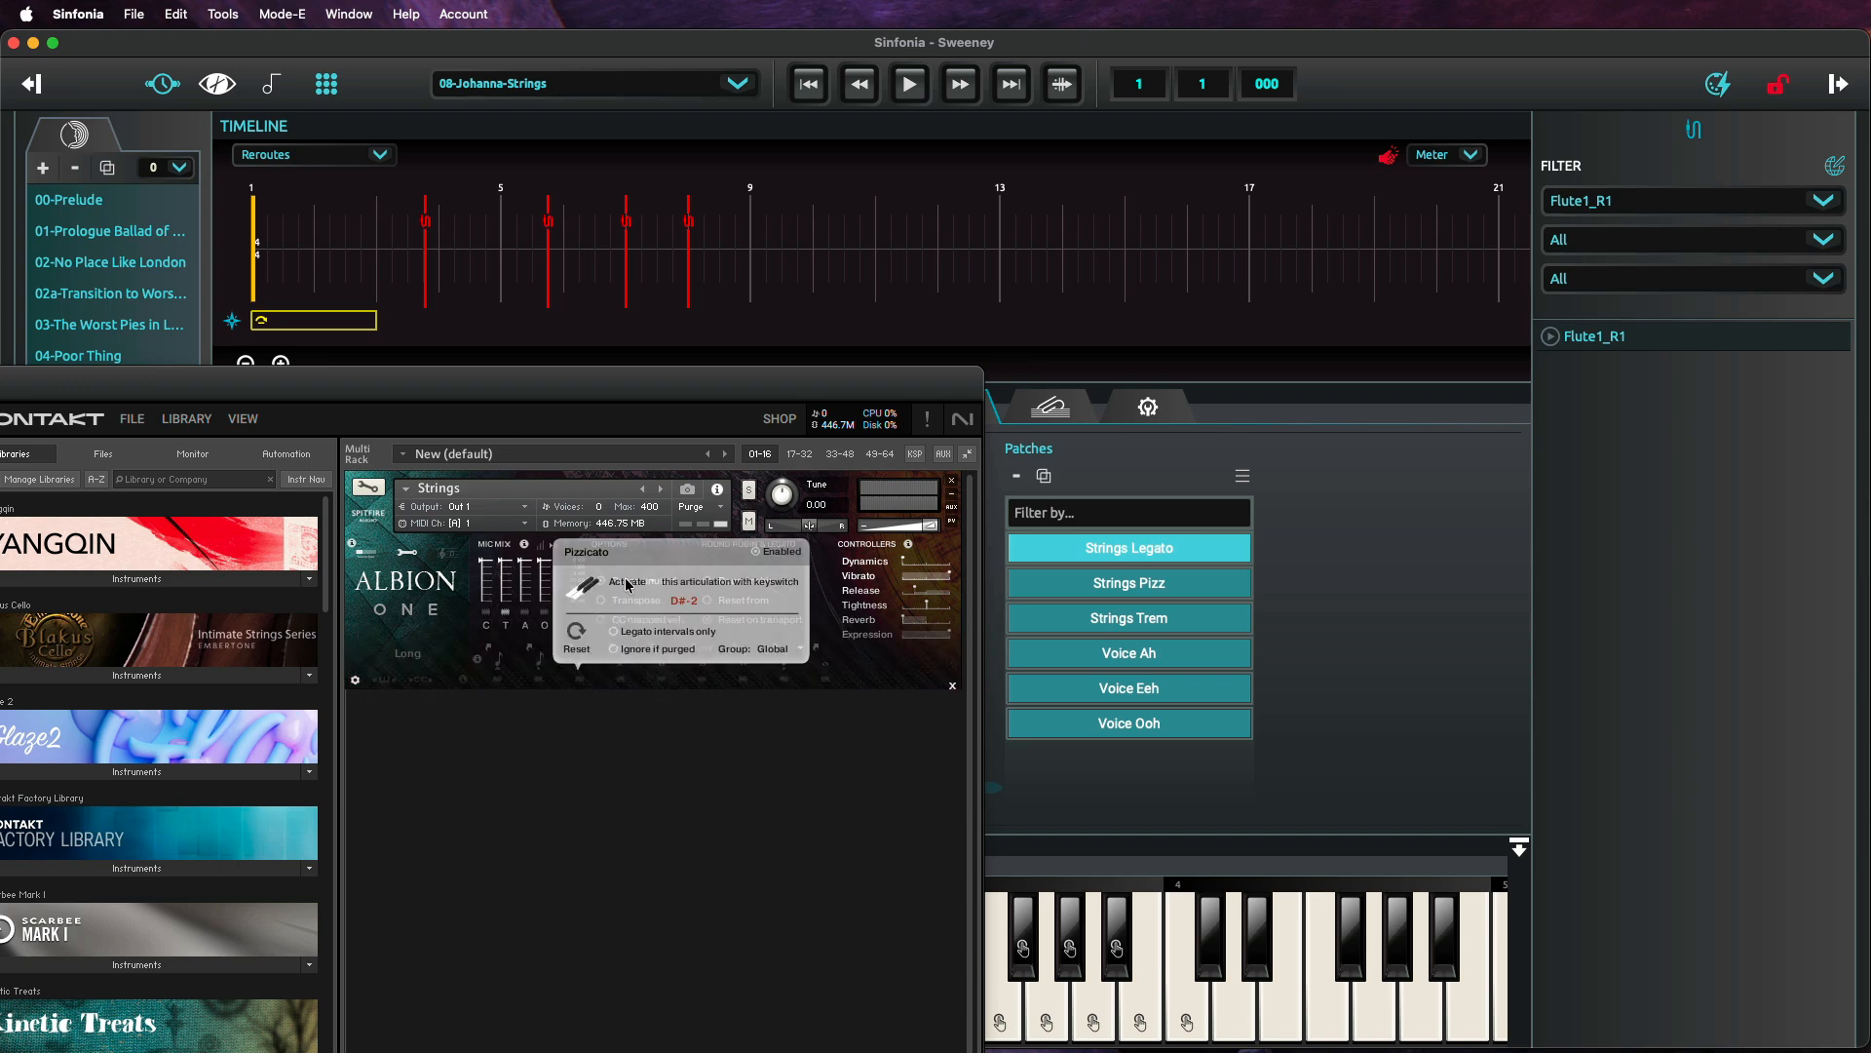
{"action": "left_click", "coordinate": [450, 563]}
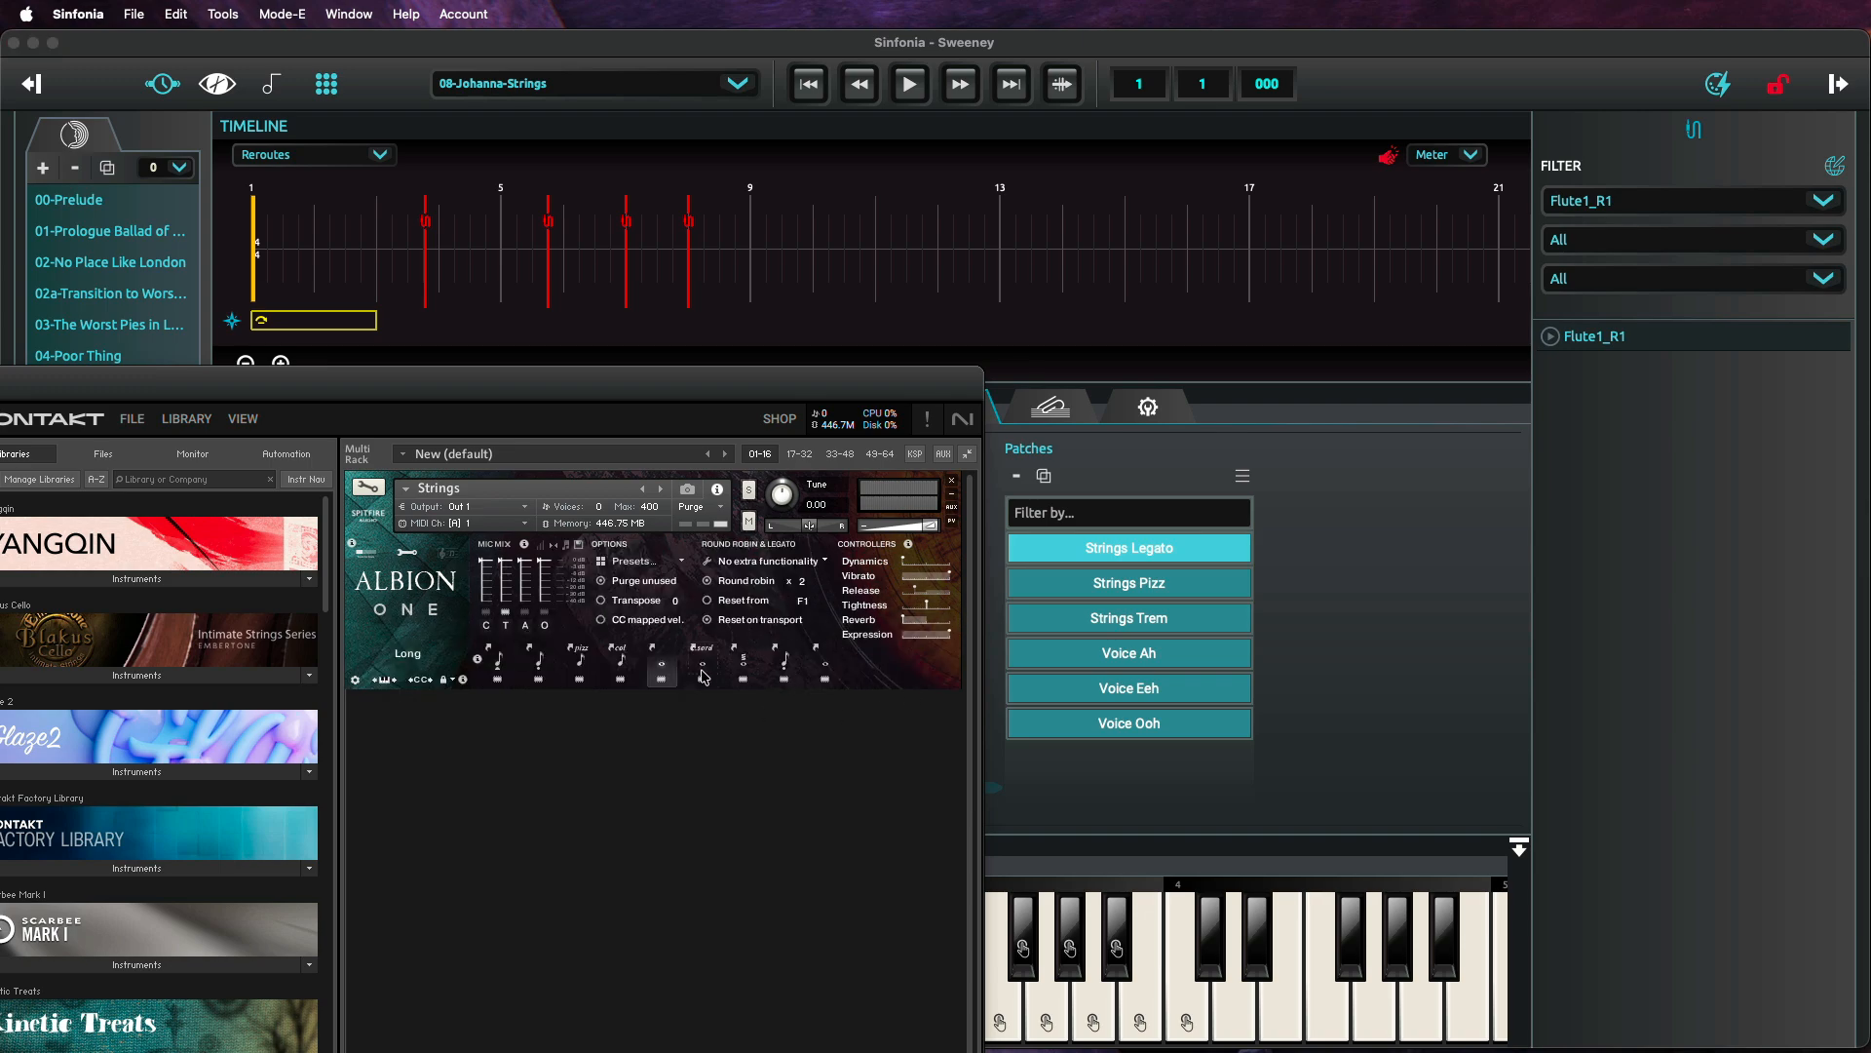
{"action": "left_click", "coordinate": [746, 666]}
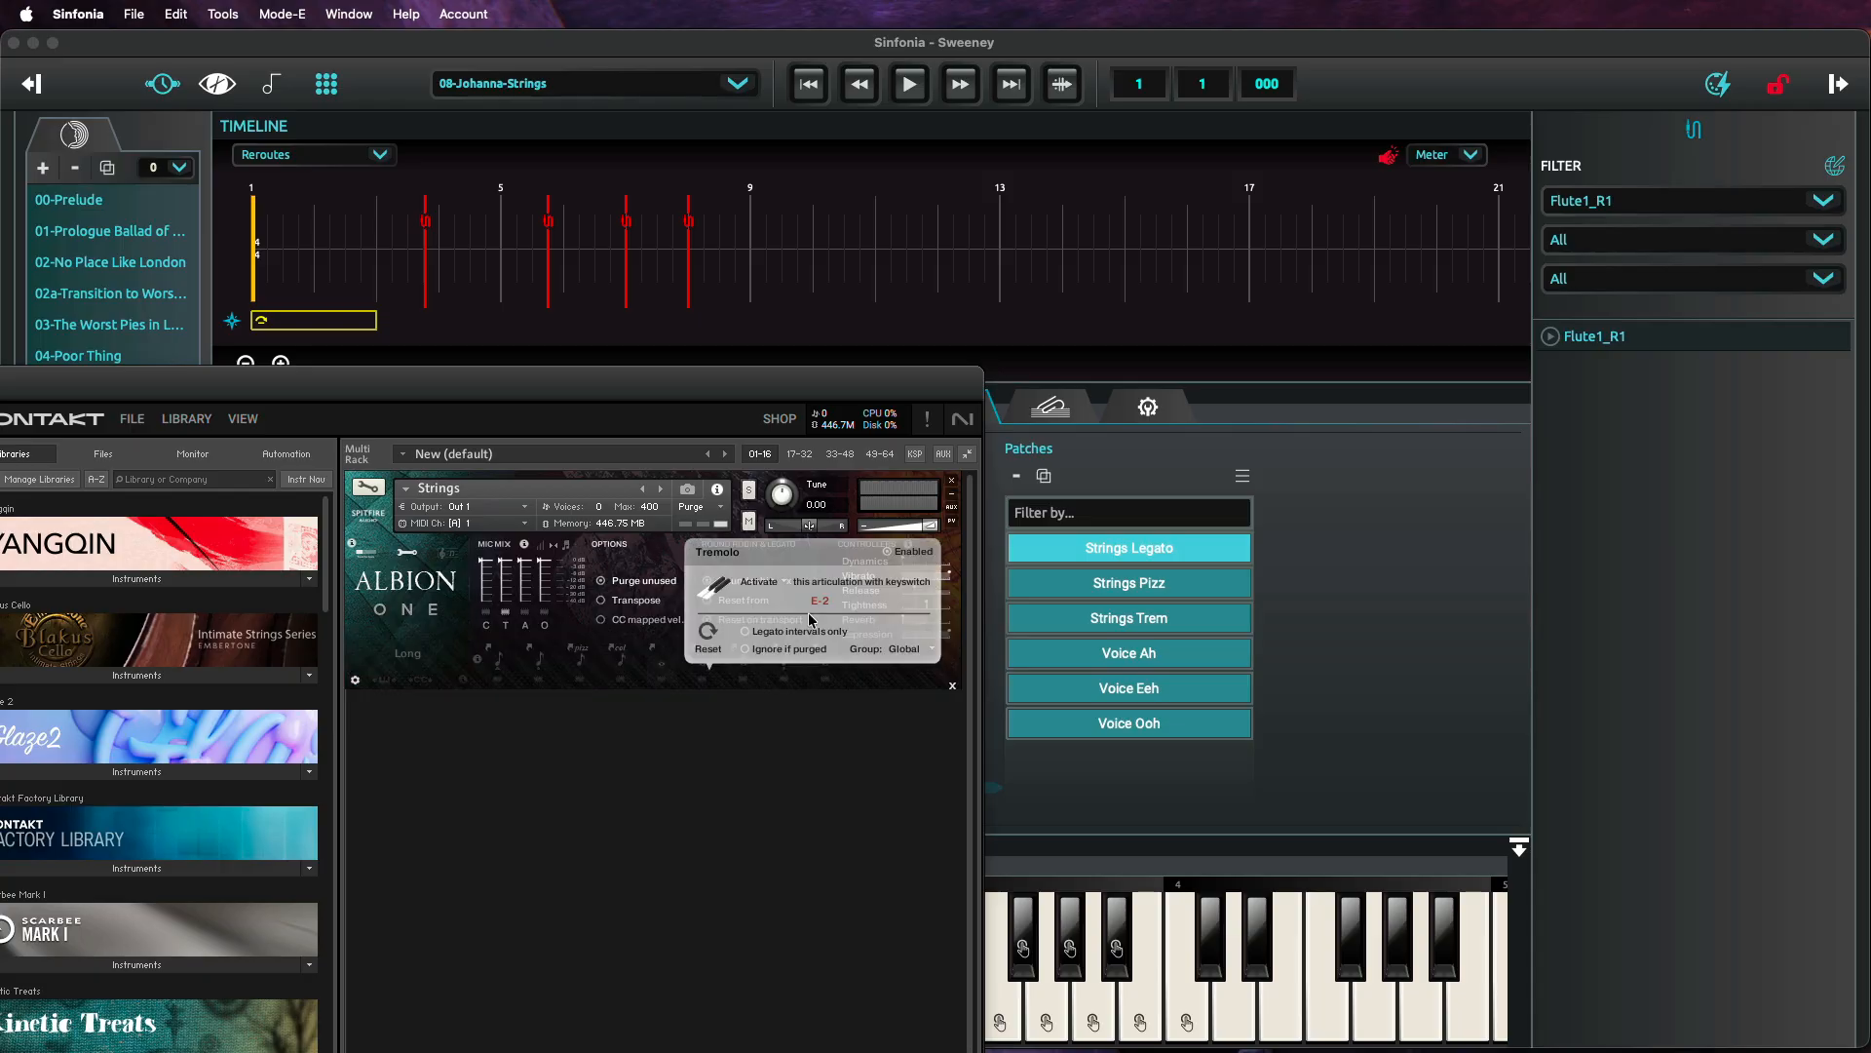
{"action": "left_click", "coordinate": [454, 620]}
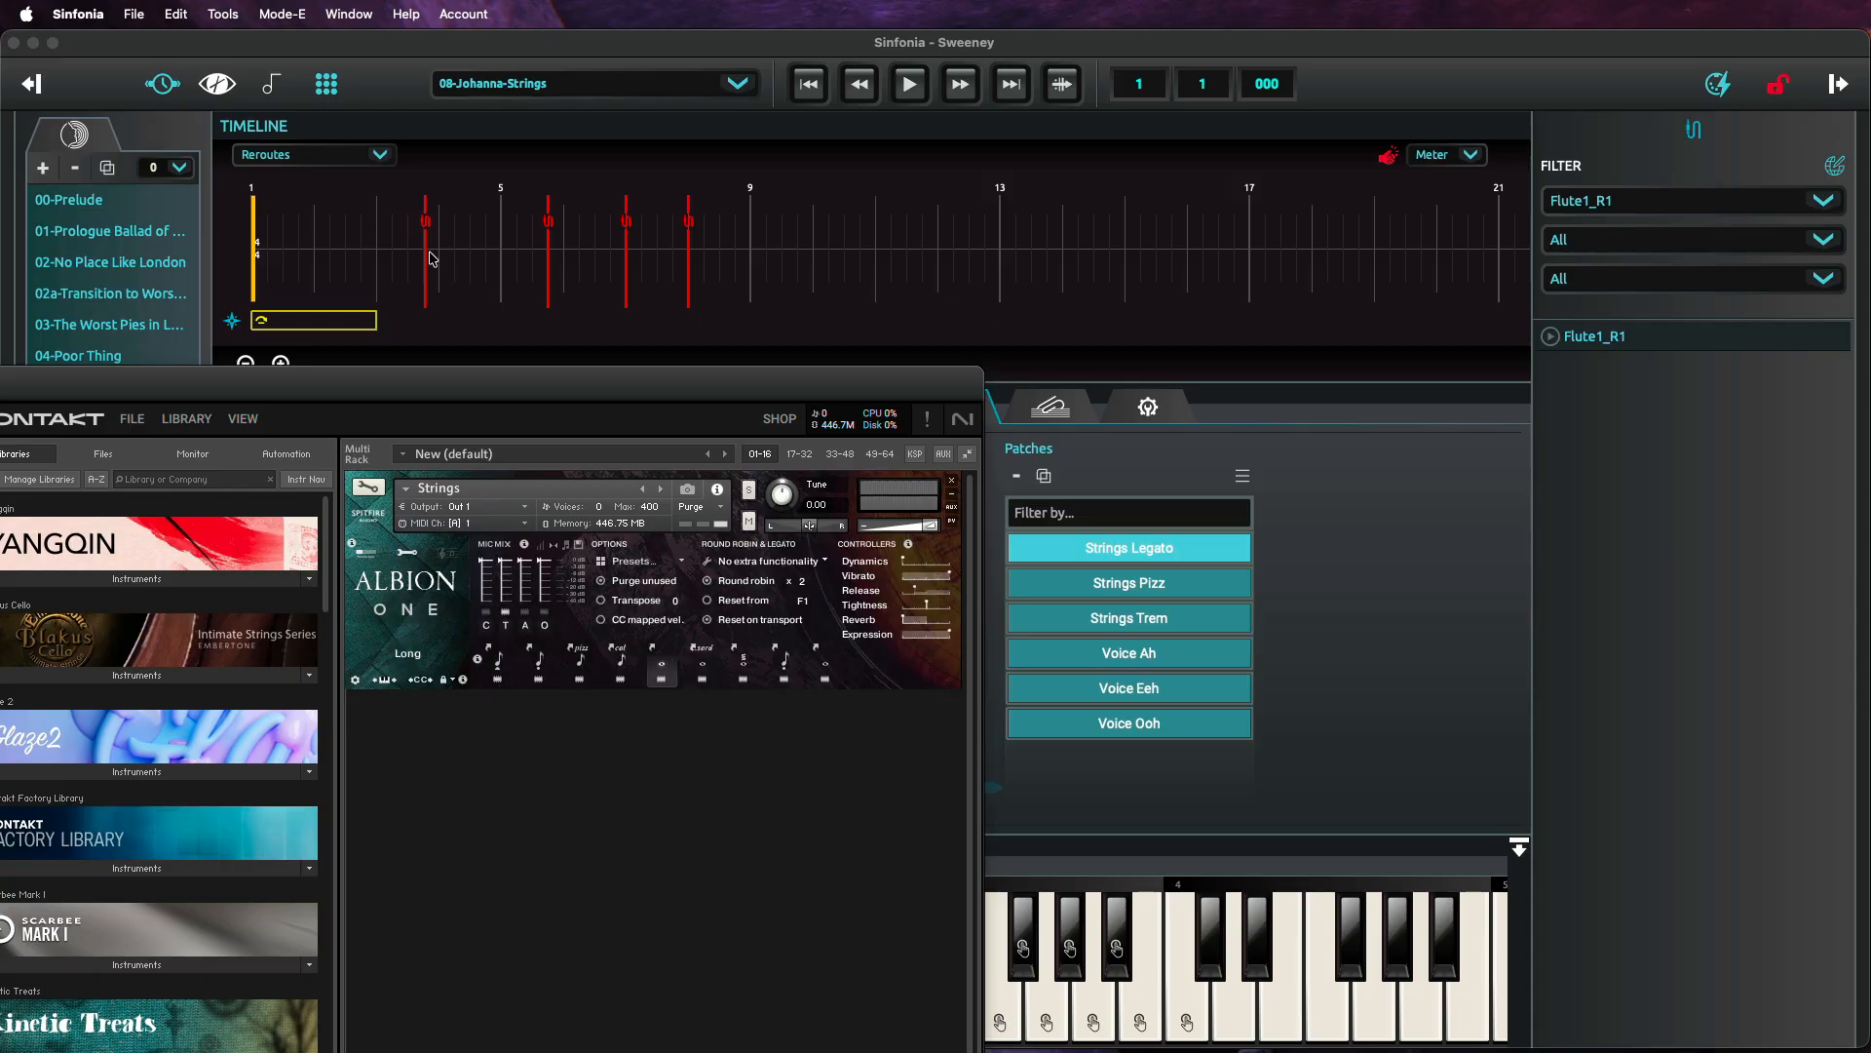
Expand the Flute1_R1 reroute list and set the Kontakt Strings articulation lock mode to Locked KS.
{"action": "left_click", "coordinate": [1551, 336]}
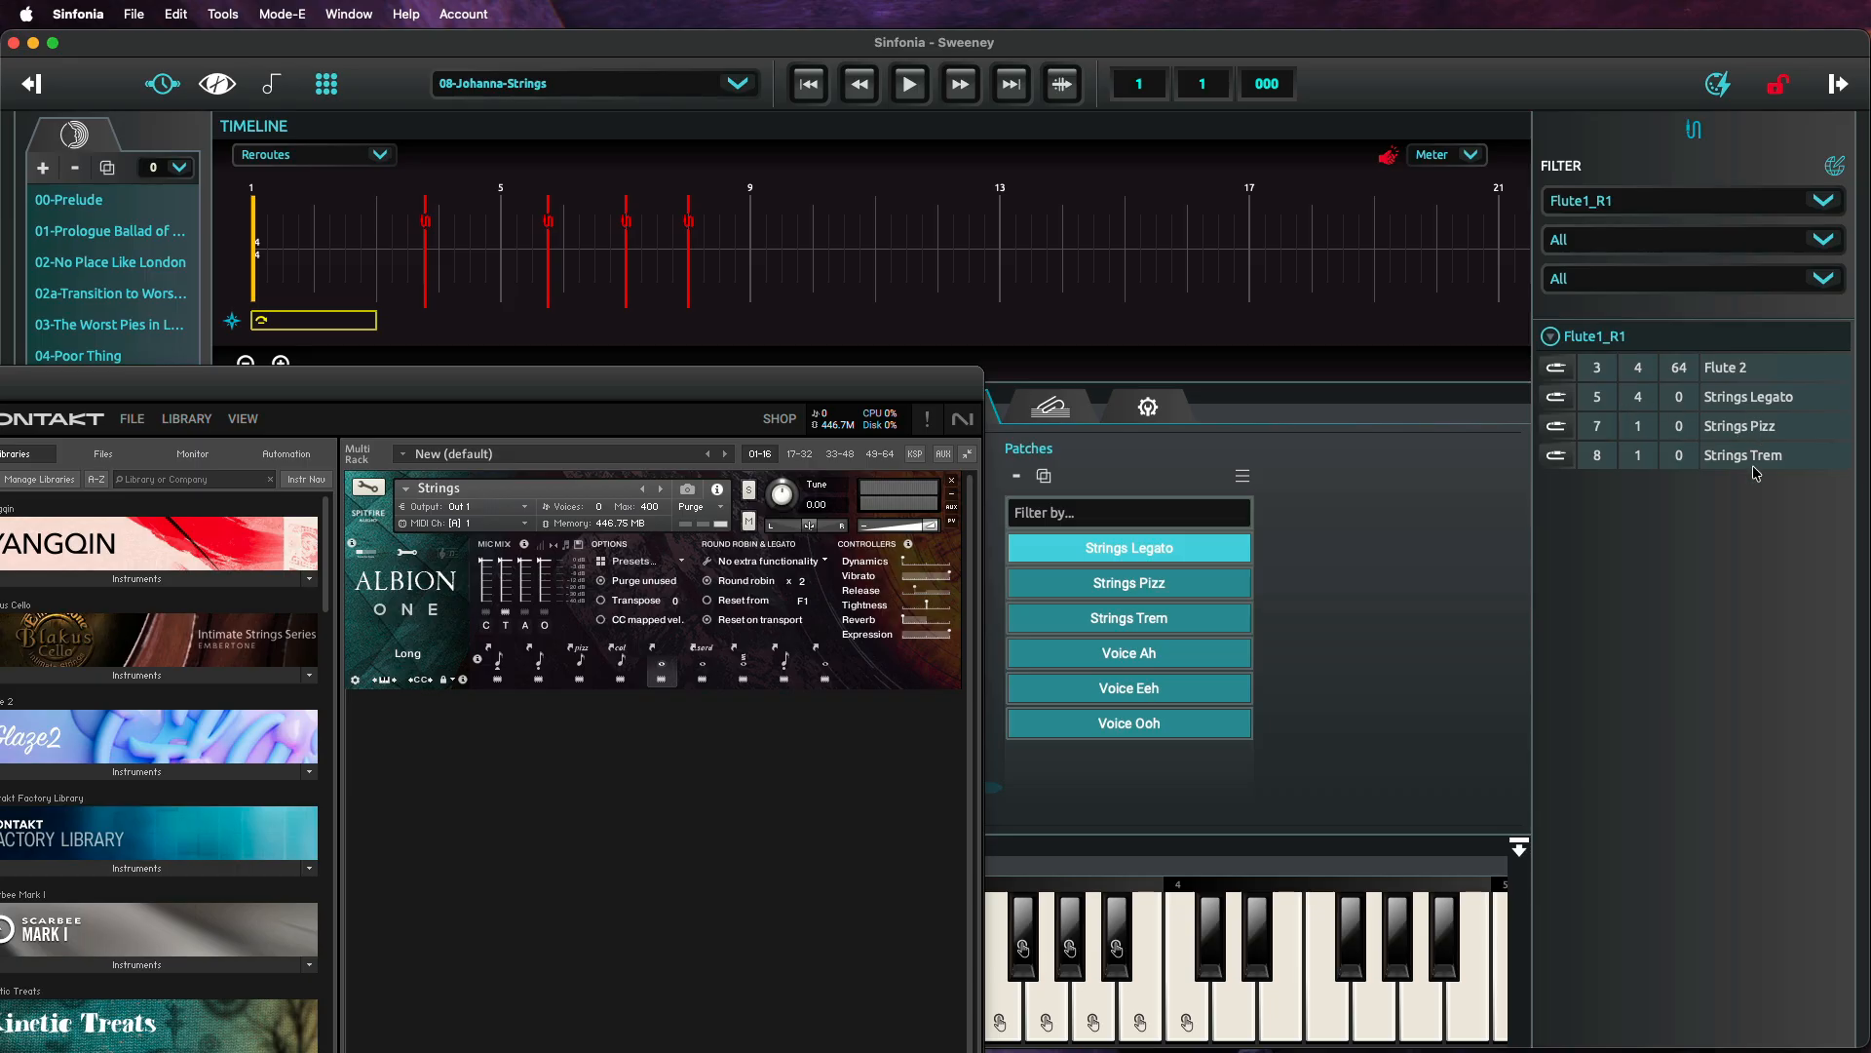
{"action": "left_click", "coordinate": [625, 861]}
{"action": "left_click", "coordinate": [452, 680]}
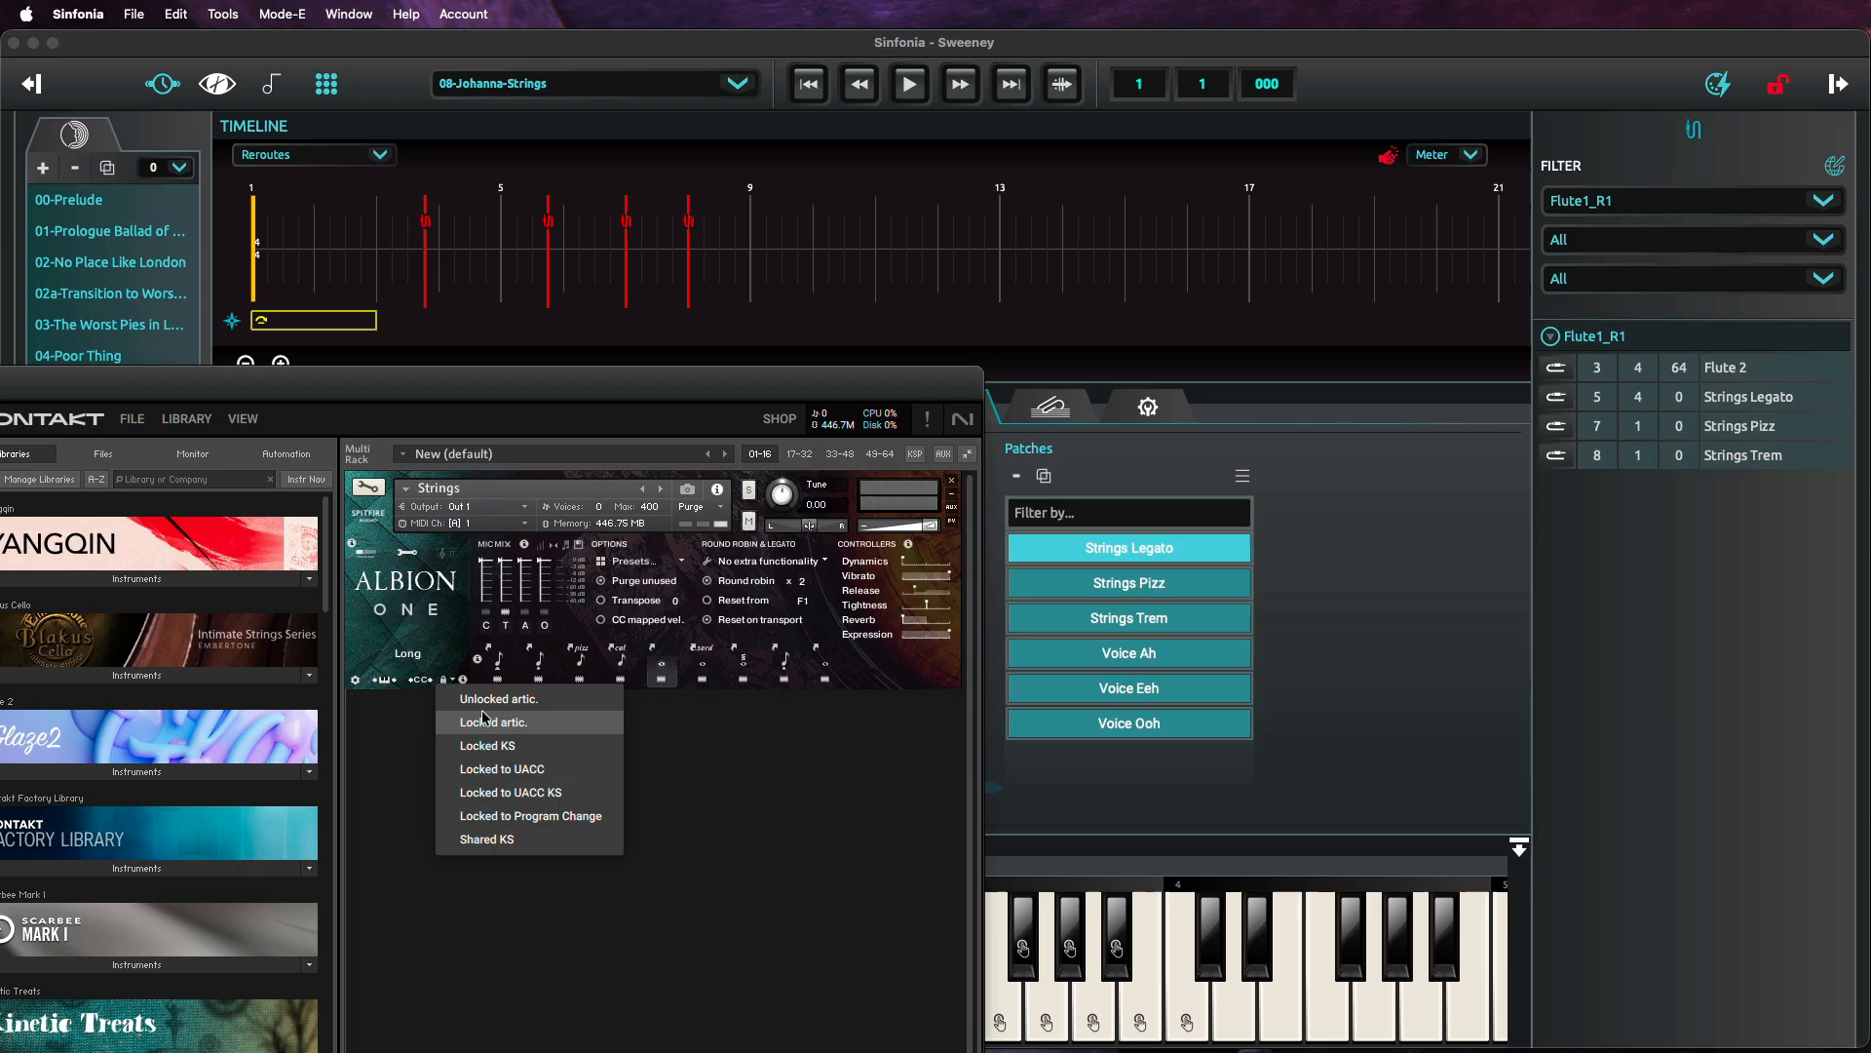
{"action": "left_click", "coordinate": [499, 751]}
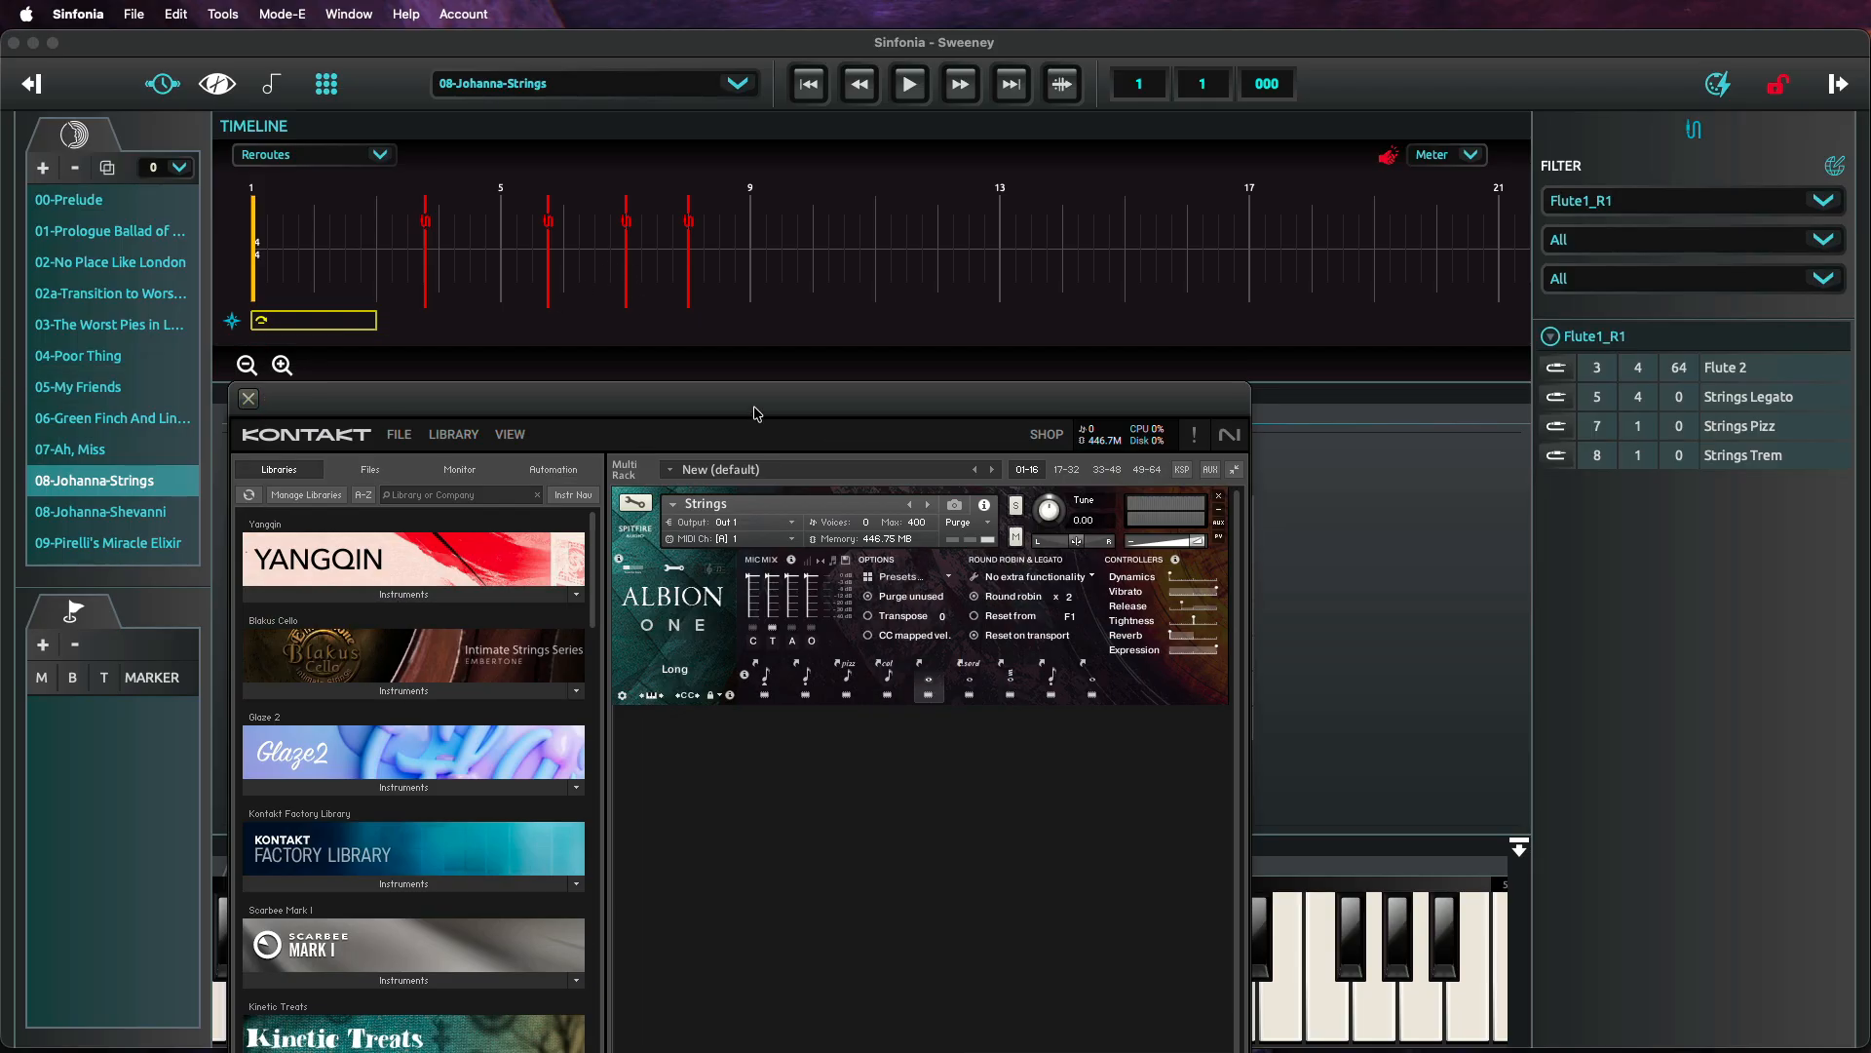
Move the Kontakt window clear of the patches, play the song to audition the string articulation changes, and stop playback.
{"action": "left_click_drag", "start_coordinate": [757, 413], "coordinate": [477, 405]}
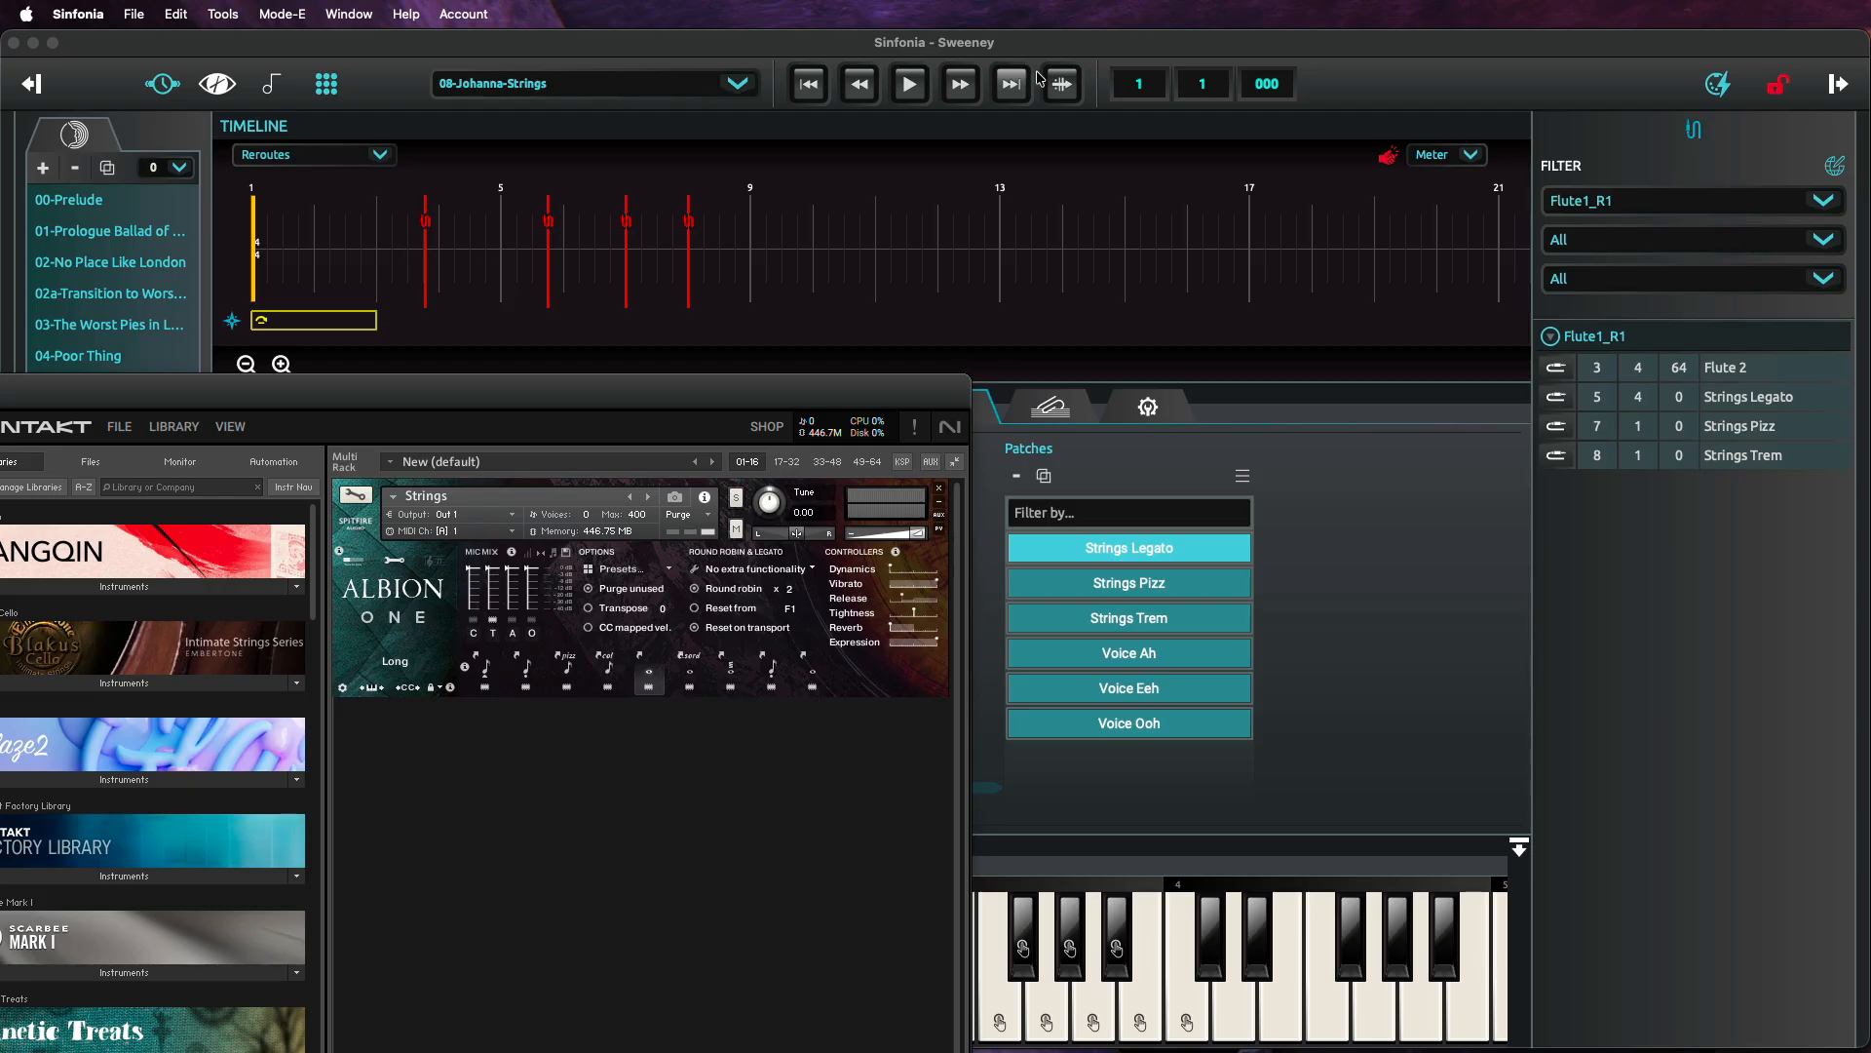
{"action": "left_click", "coordinate": [909, 84]}
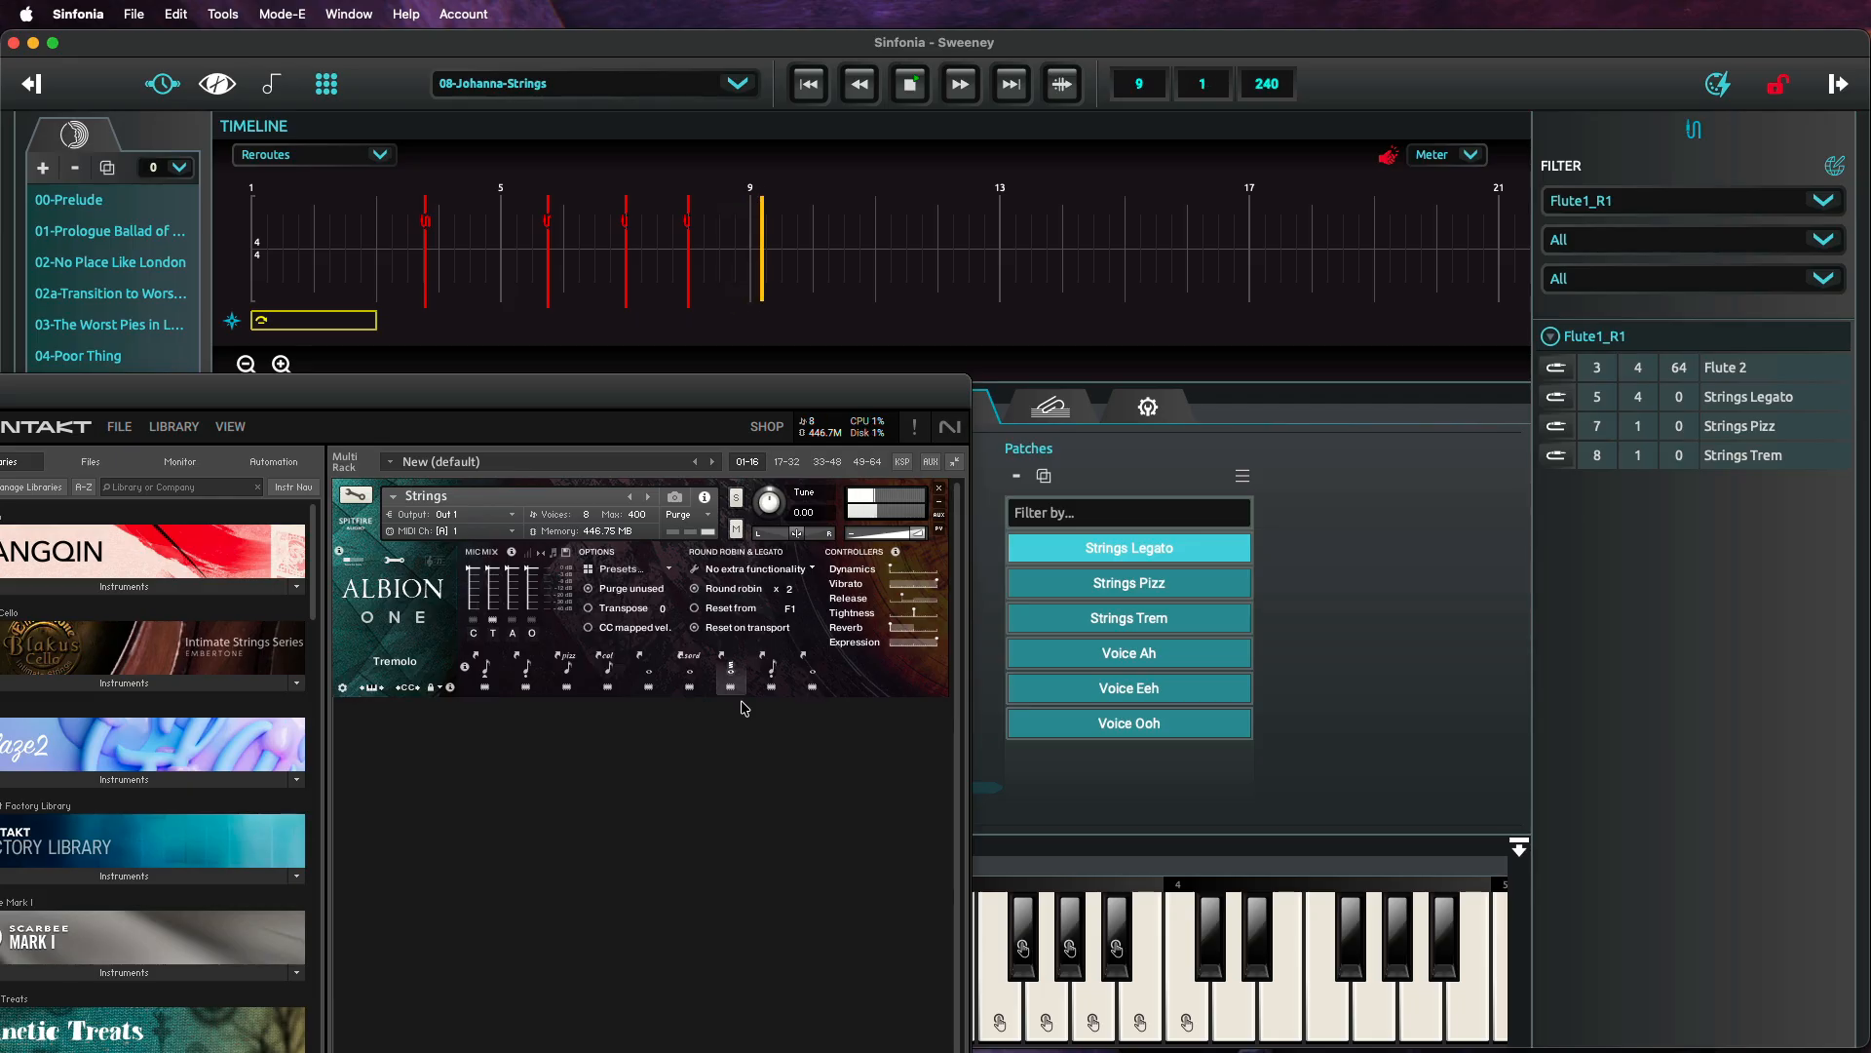
{"action": "left_click", "coordinate": [923, 95]}
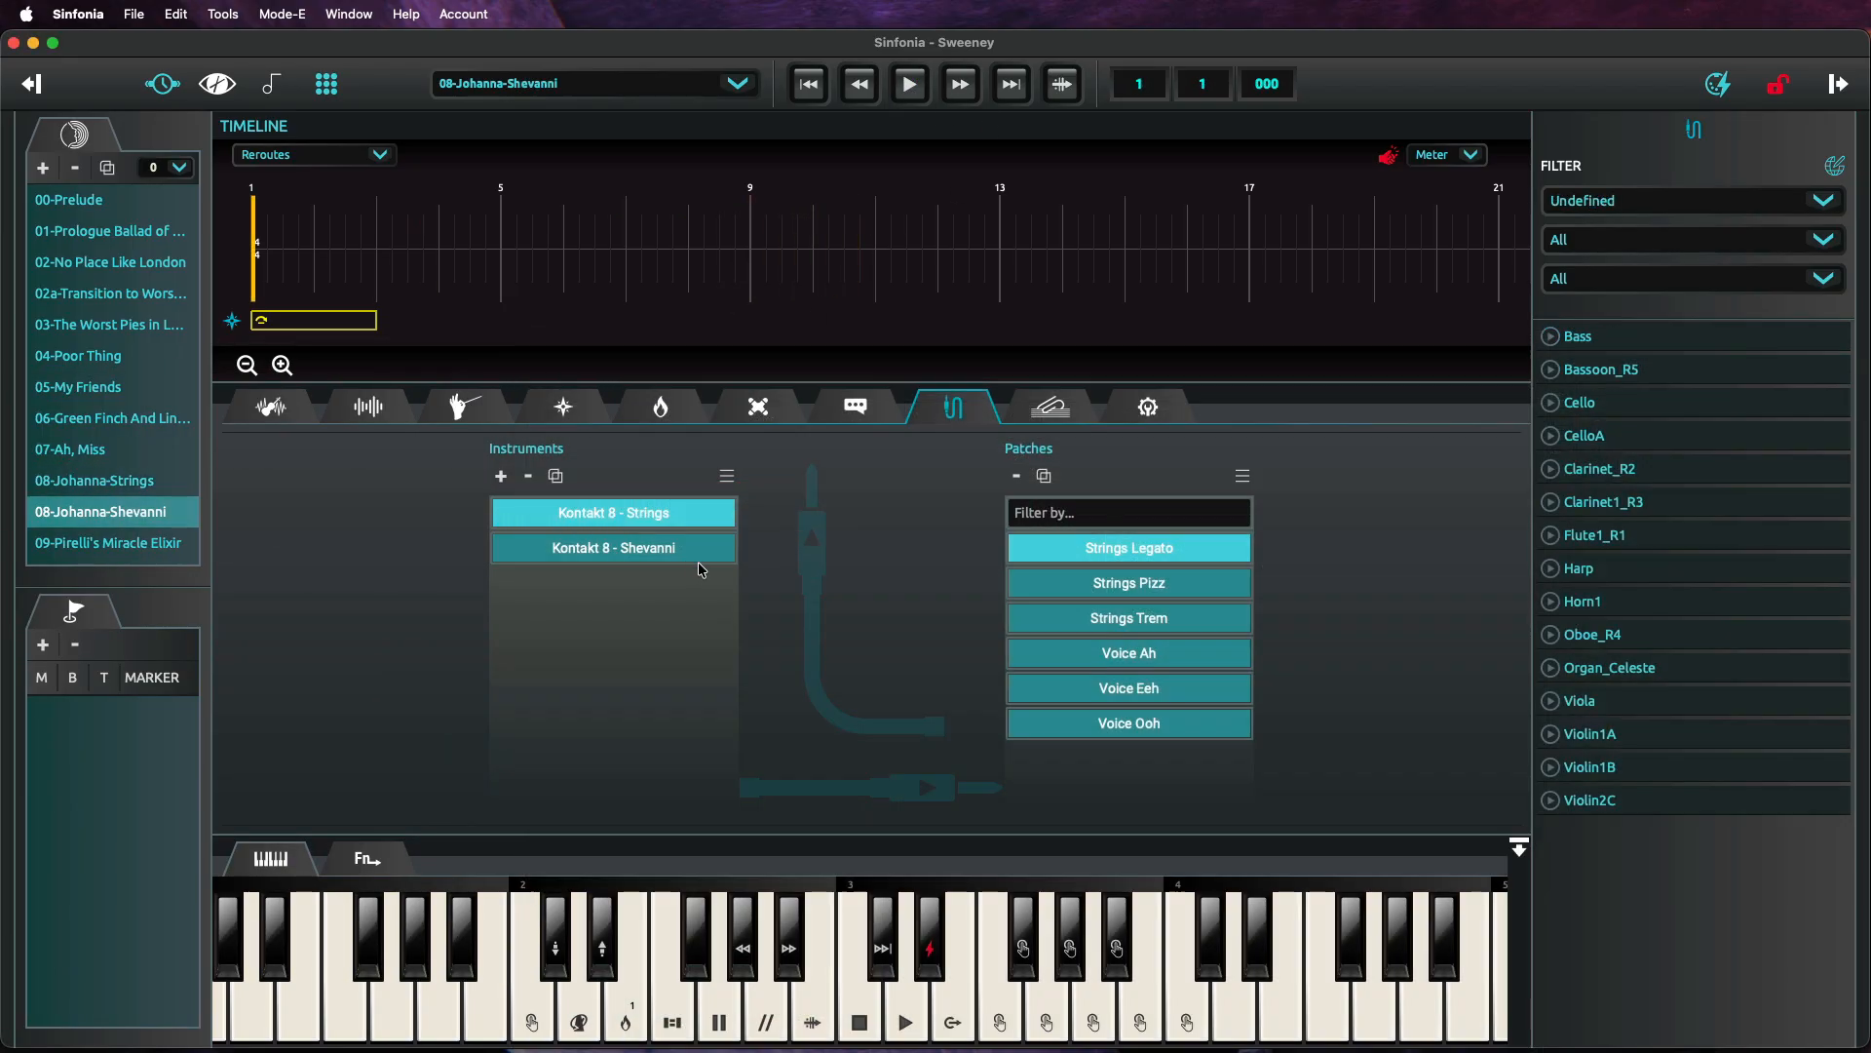
In 08-Johanna-Shevanni, open the Kontakt 8 - Shevanni instrument and review the Voice Ah patch's keyswitch settings beside it.
{"action": "left_click", "coordinate": [689, 547]}
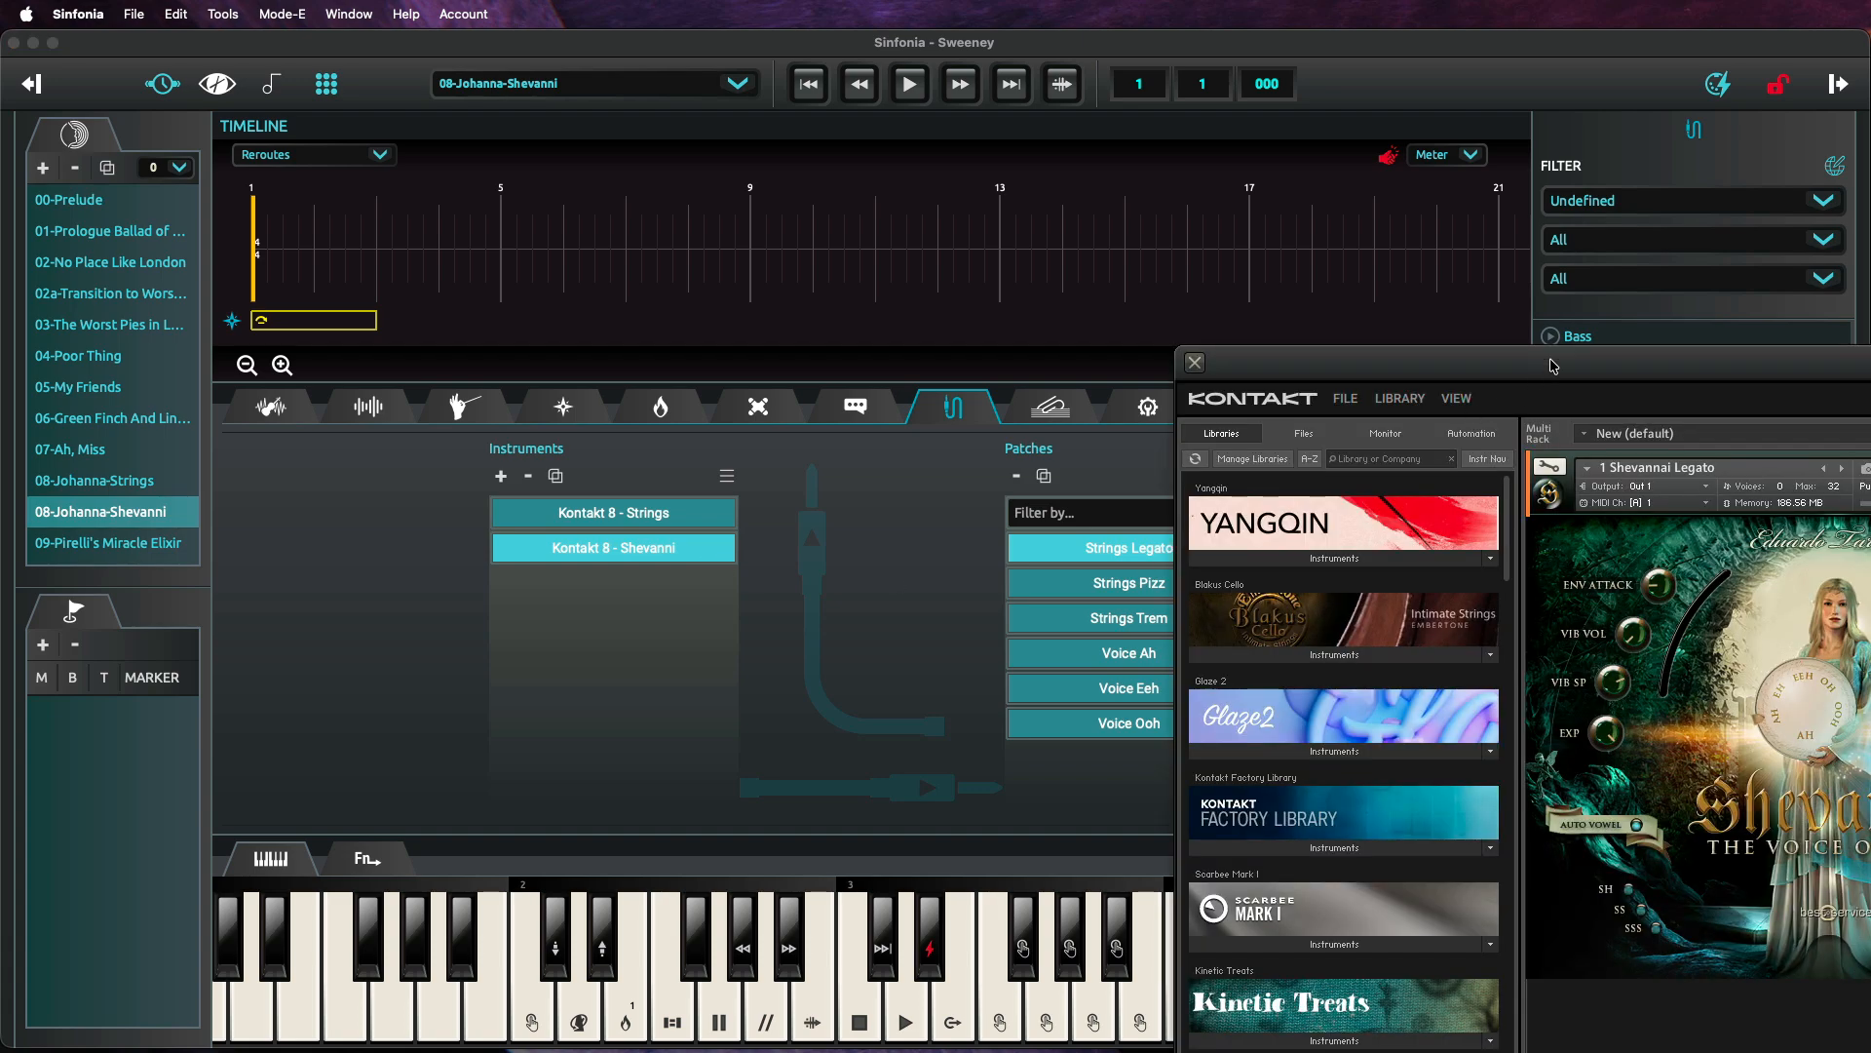
{"action": "left_click_drag", "start_coordinate": [1552, 370], "coordinate": [241, 273]}
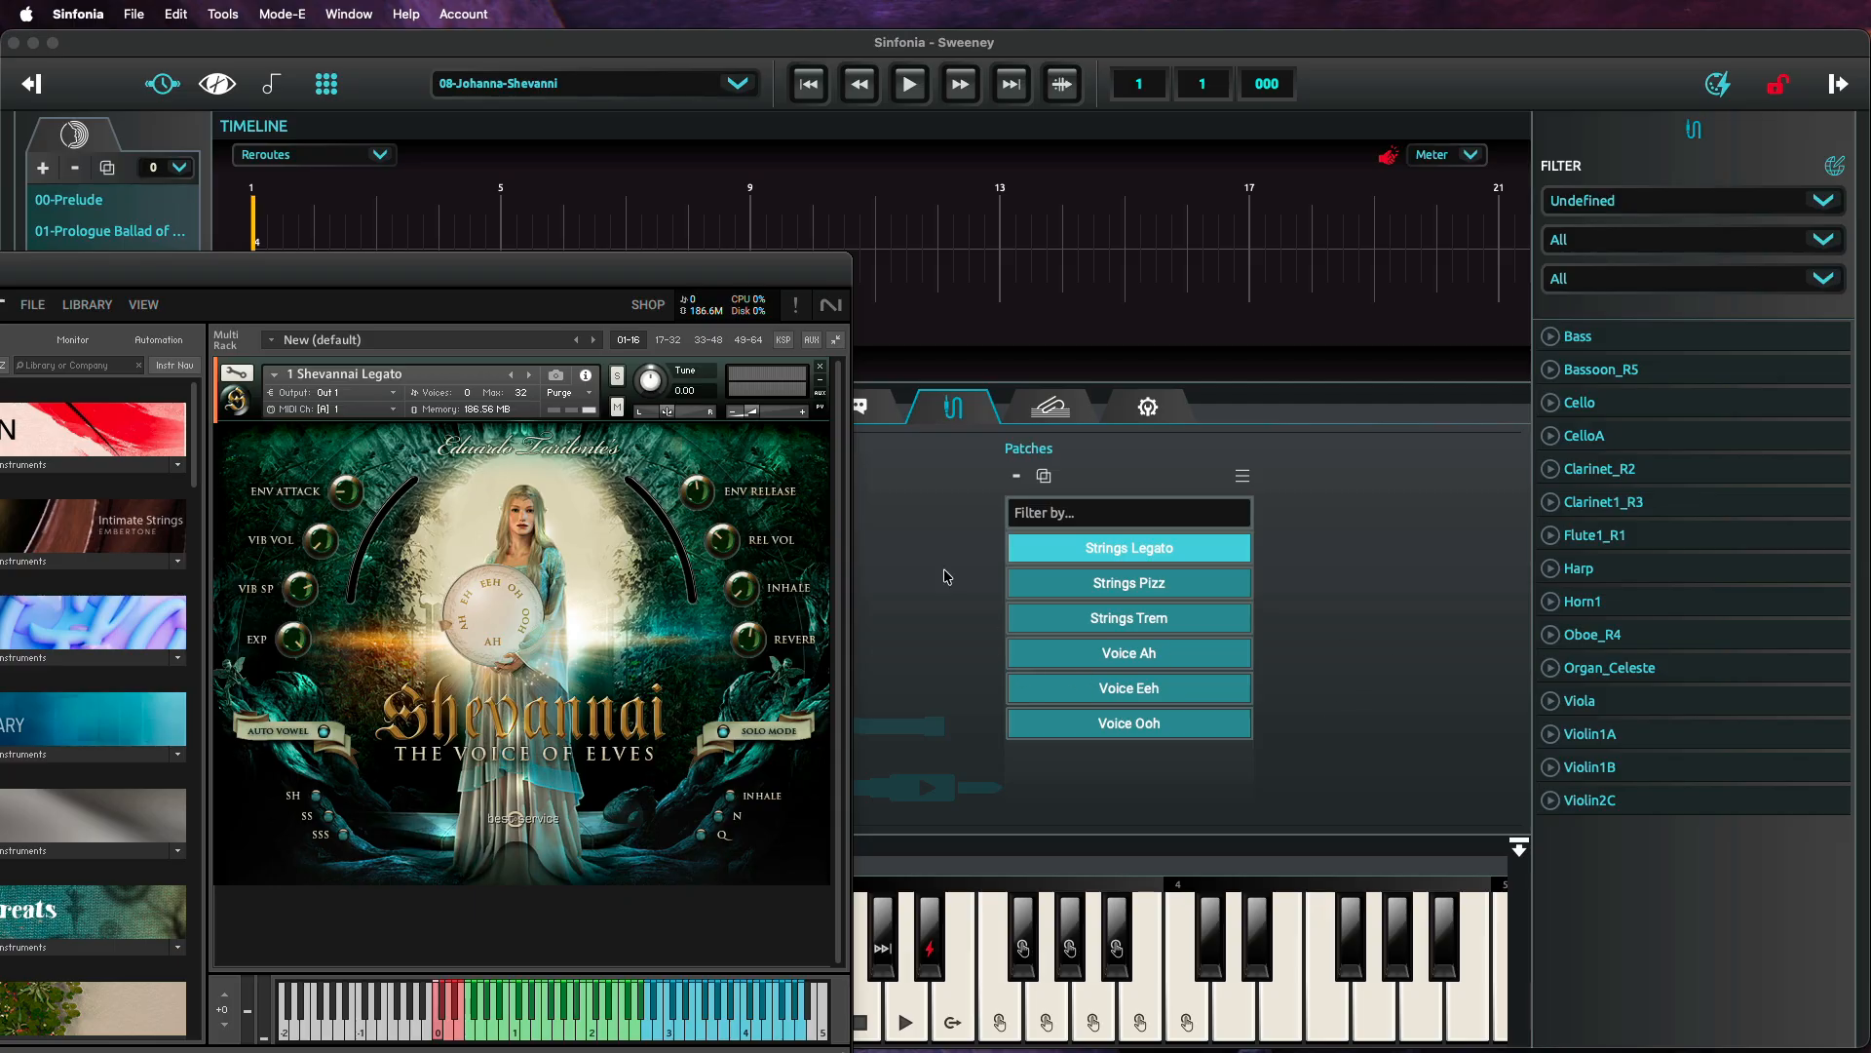
{"action": "double_click", "coordinate": [1183, 666]}
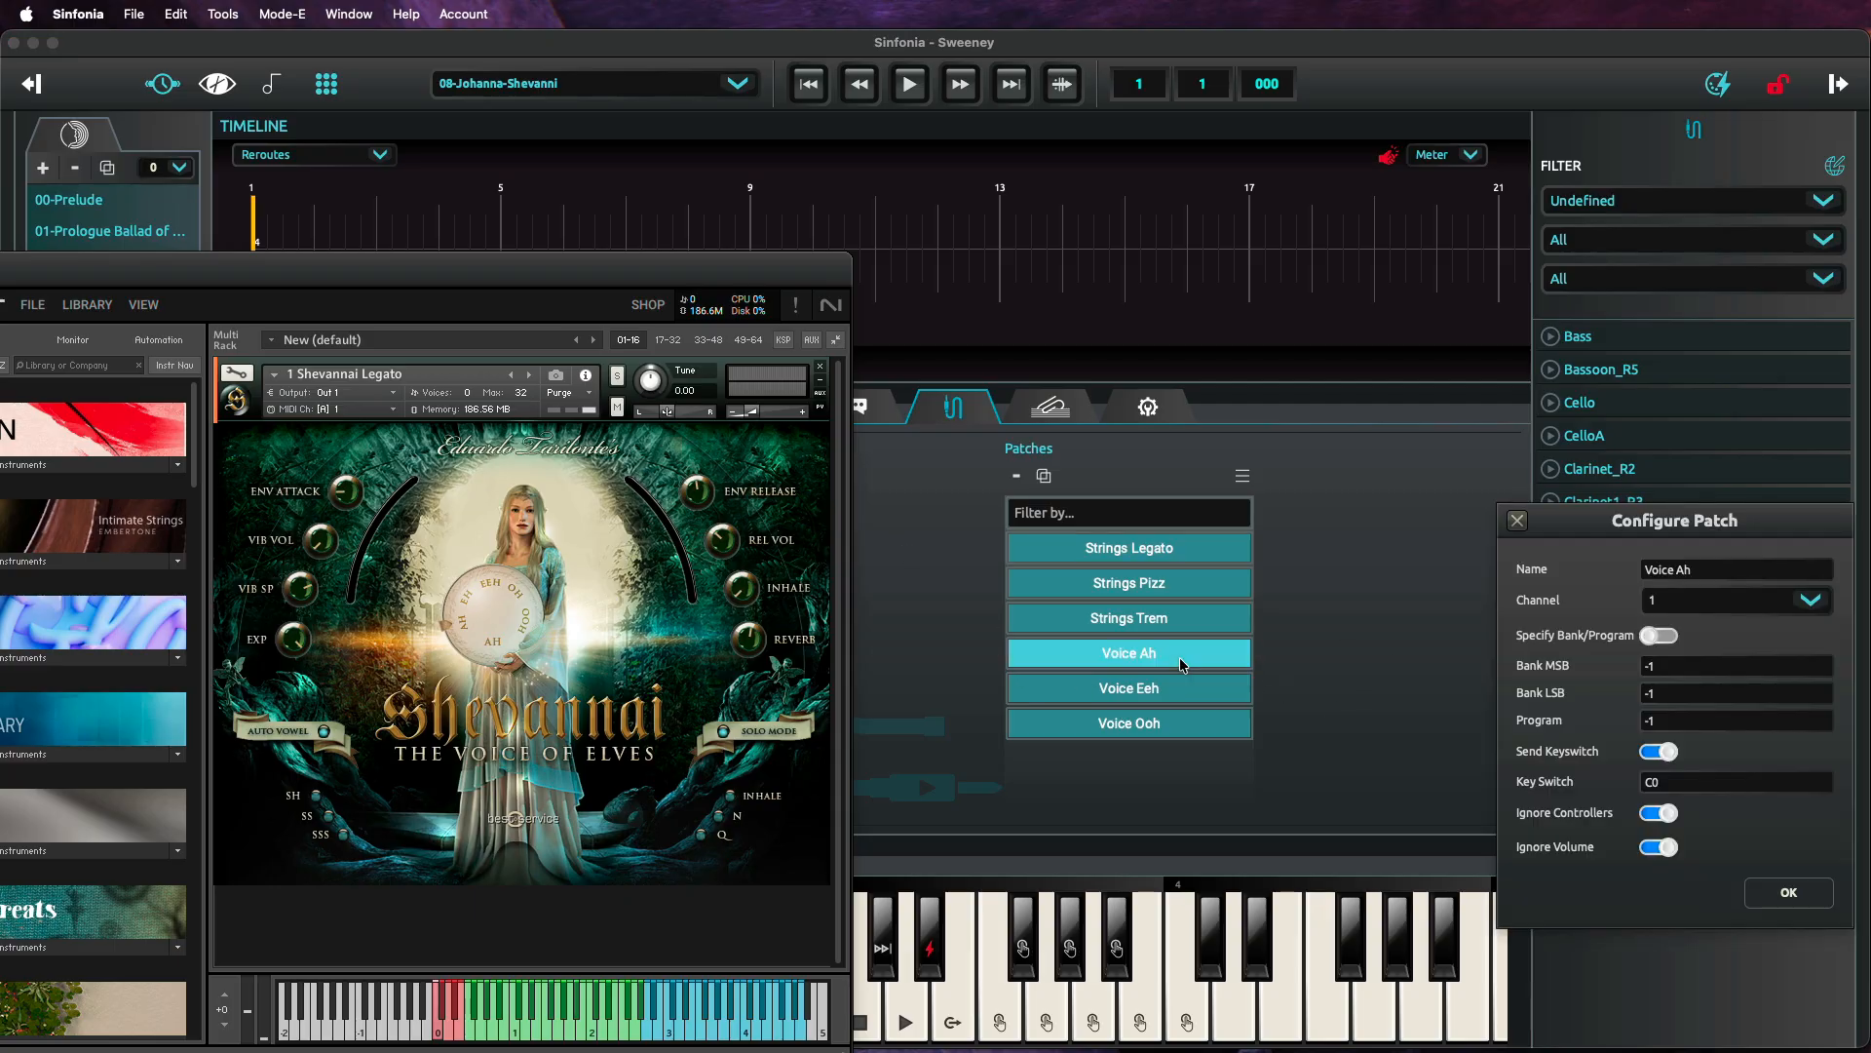
{"action": "left_click_drag", "start_coordinate": [1687, 530], "coordinate": [1396, 459]}
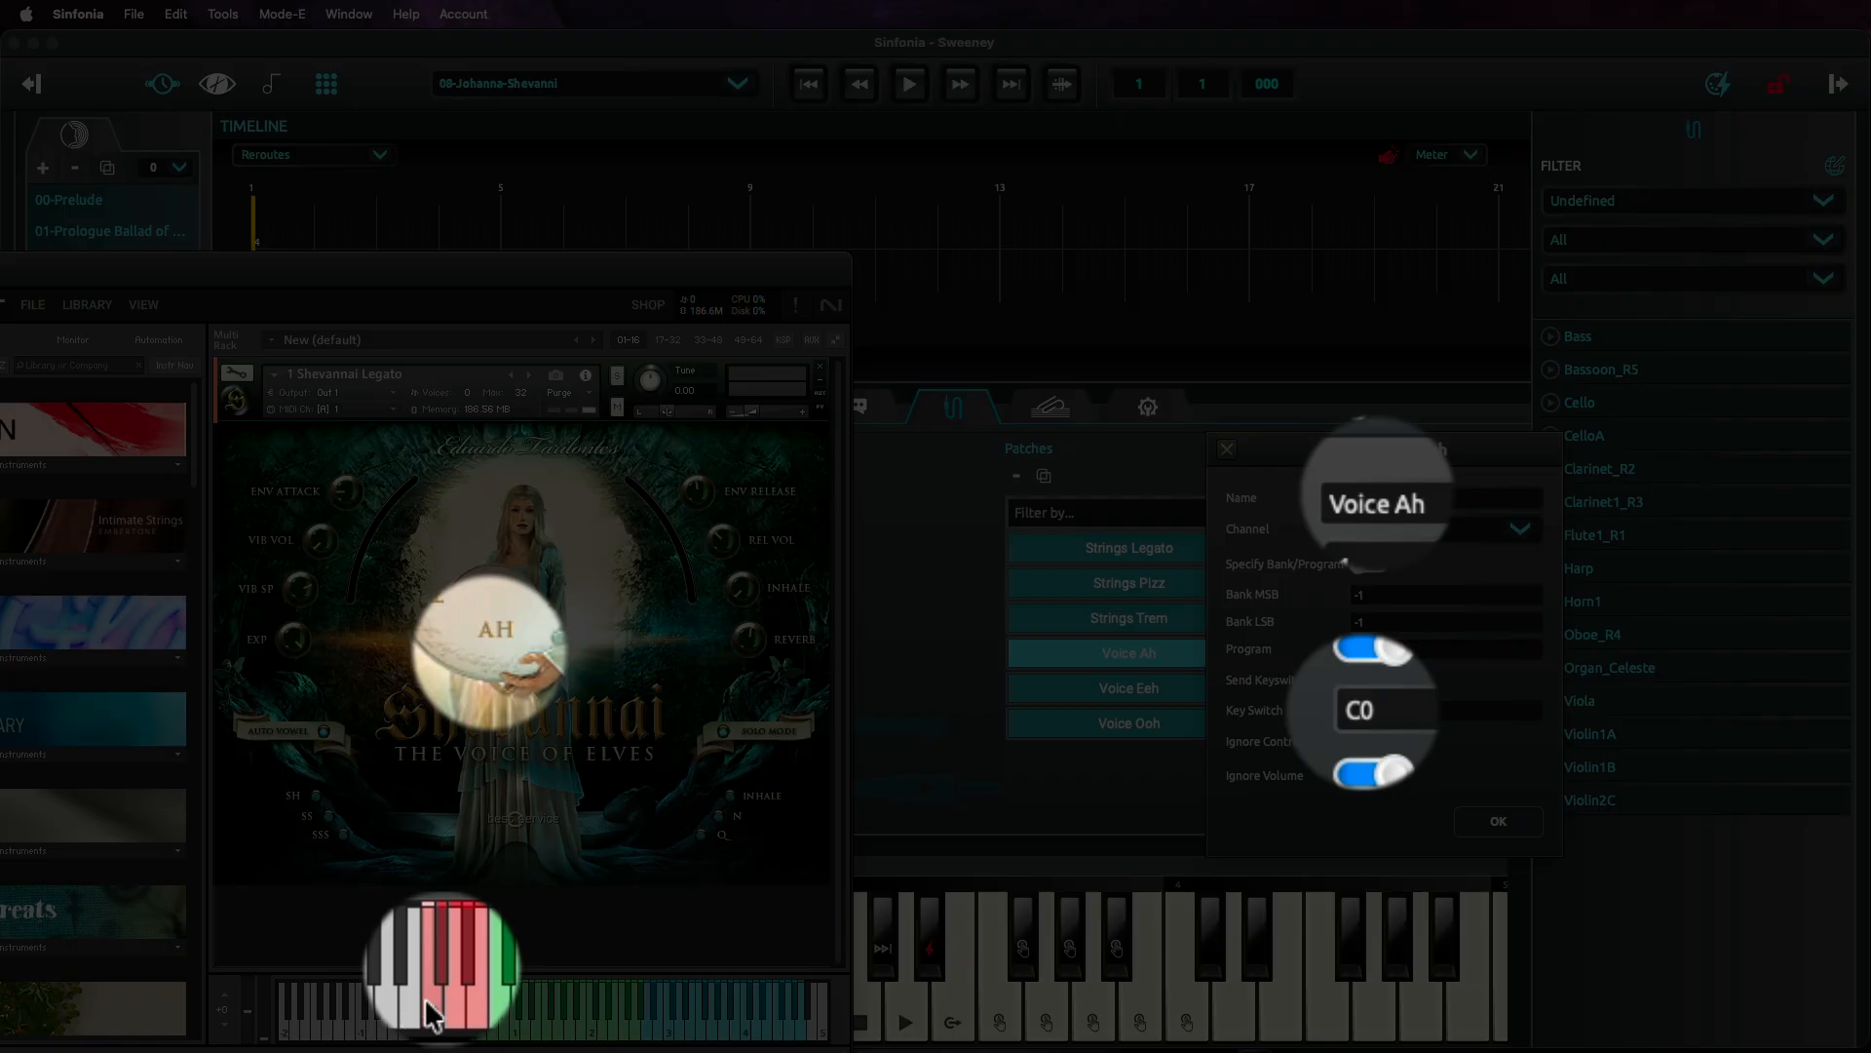
{"action": "left_click", "coordinate": [1227, 449]}
Review the Voice Eeh patch's keyswitch settings against the vowel wheel of the Shevannai instrument.
{"action": "left_click", "coordinate": [1158, 691]}
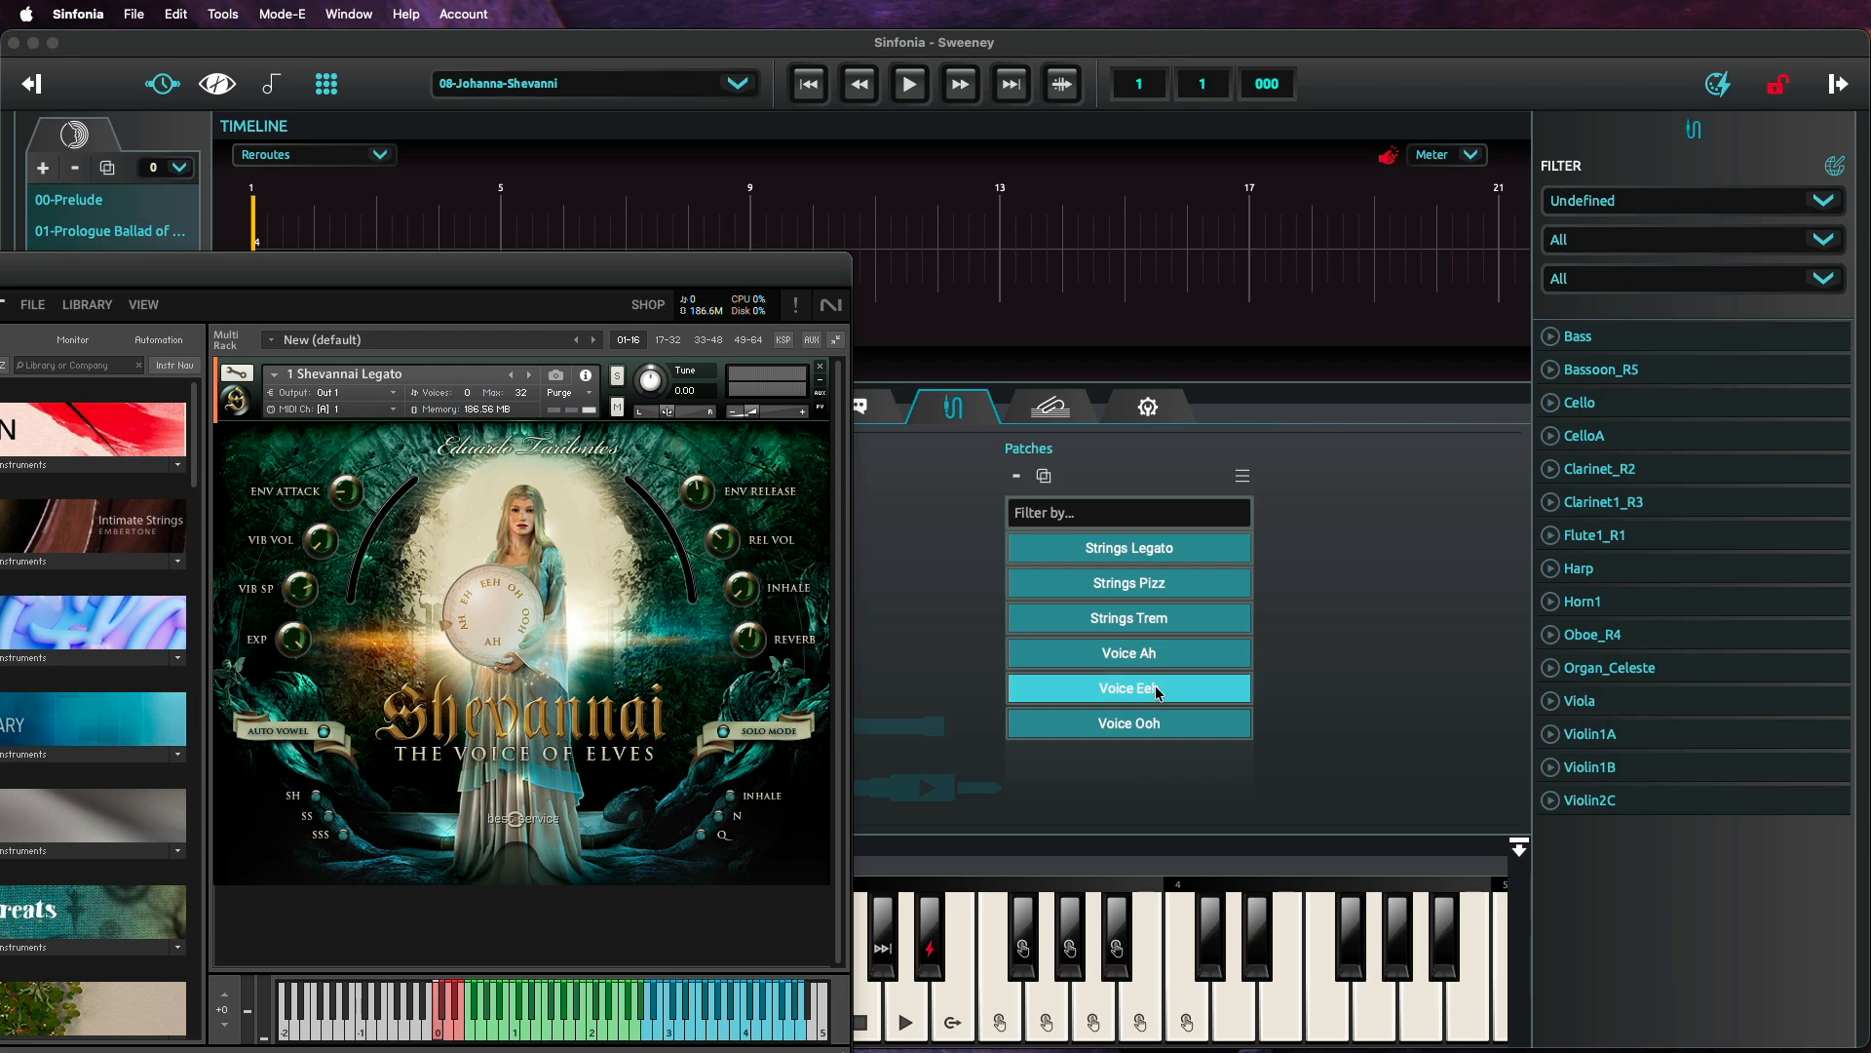
{"action": "double_click", "coordinate": [1158, 690]}
{"action": "left_click_drag", "start_coordinate": [1618, 530], "coordinate": [1507, 488]}
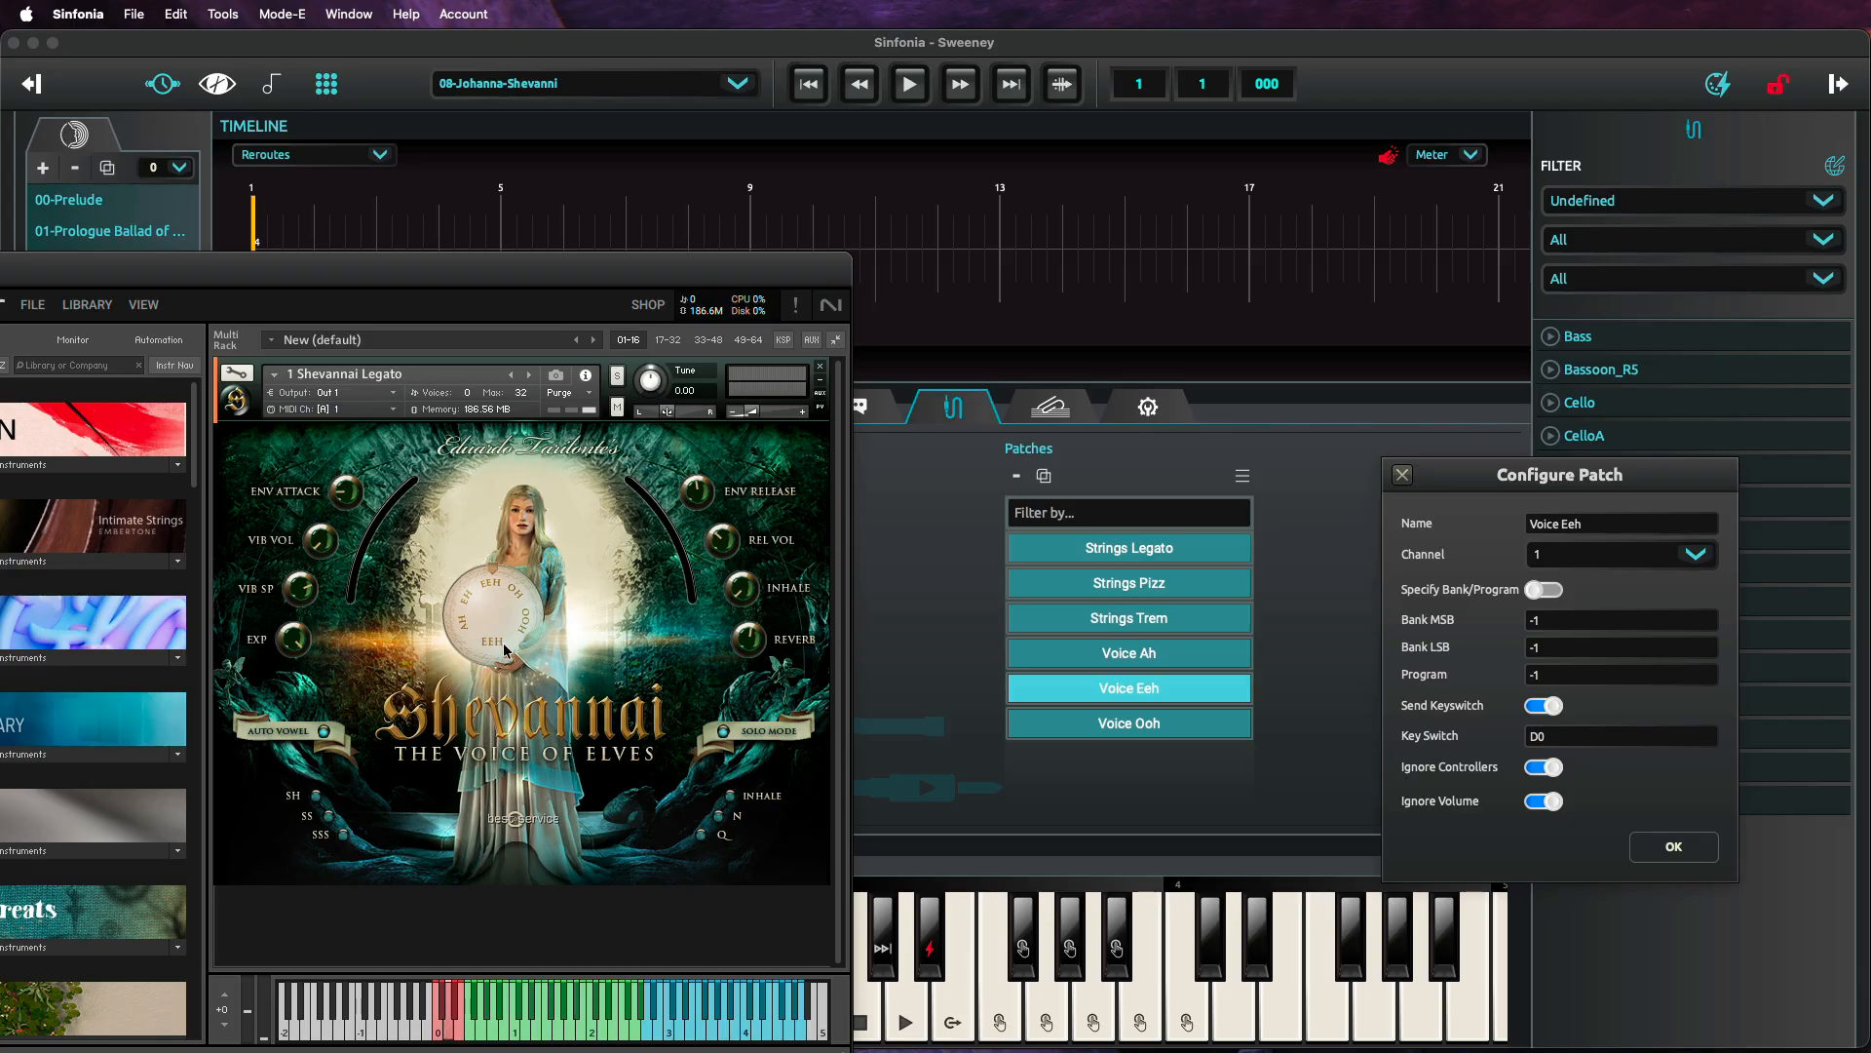
{"action": "left_click", "coordinate": [1403, 474]}
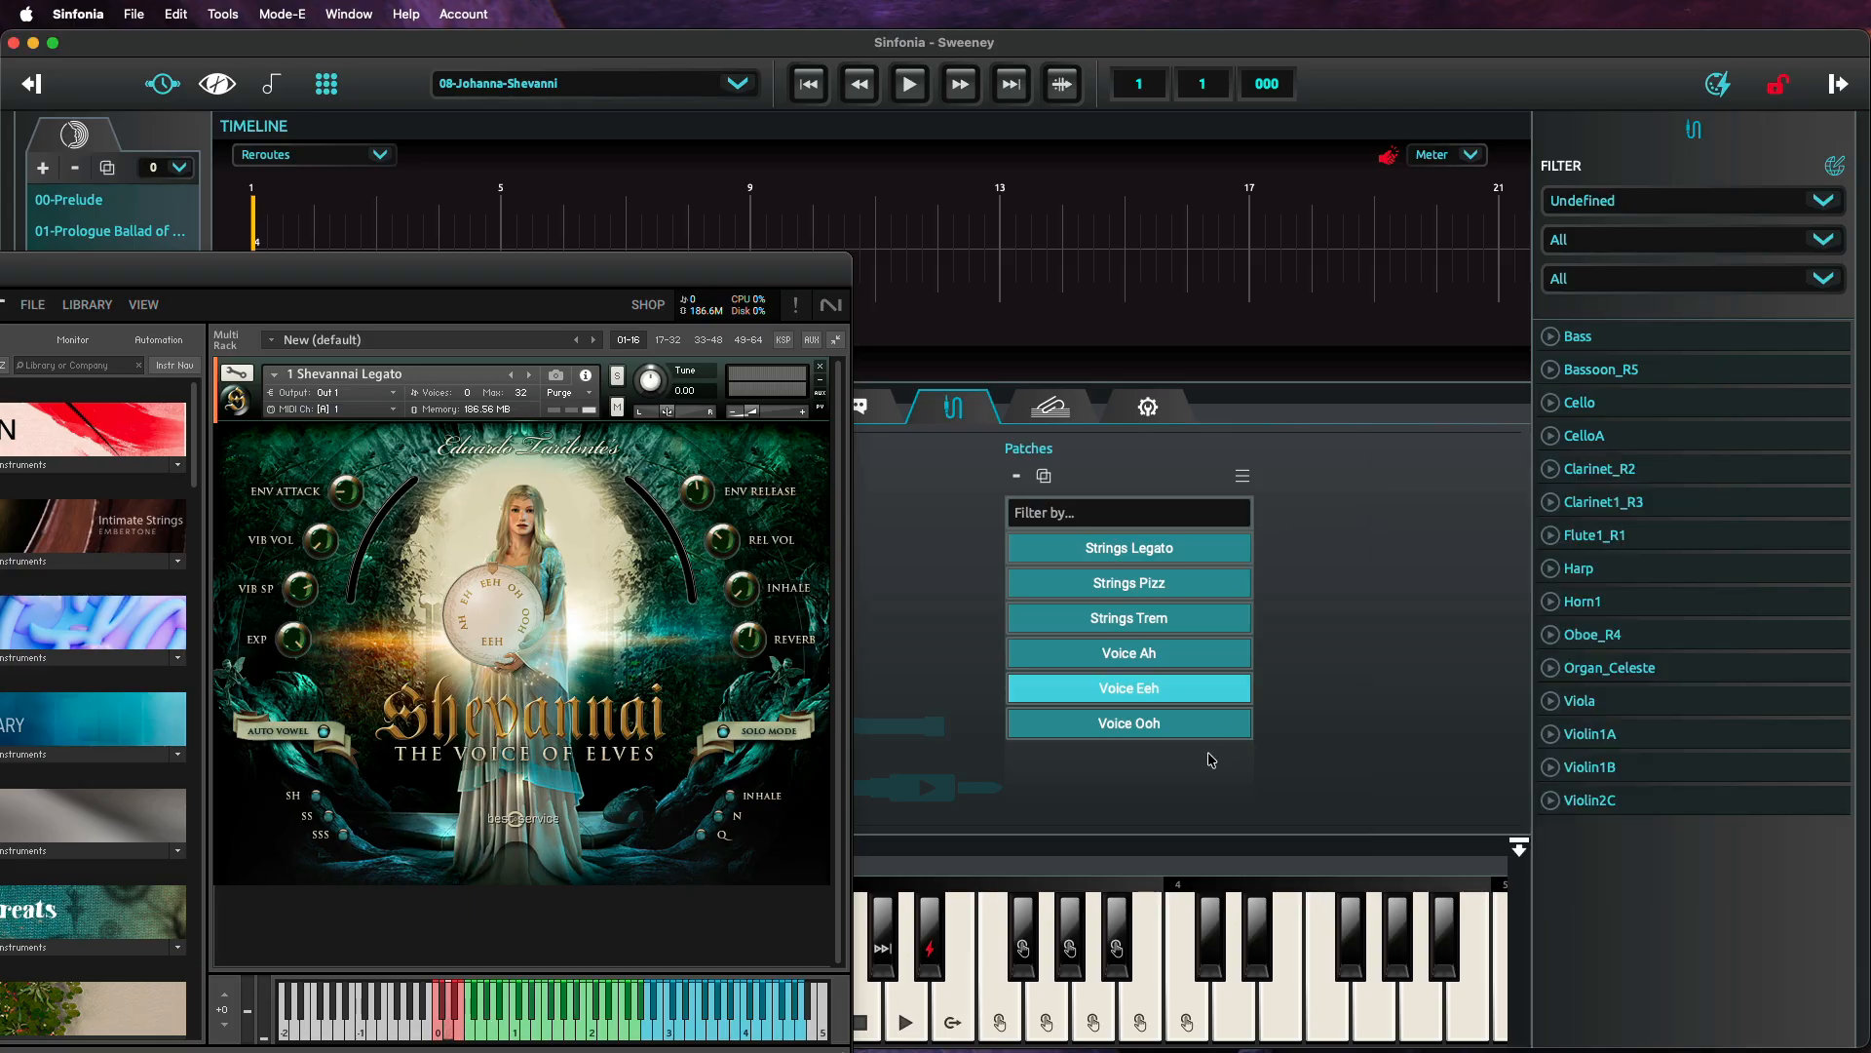
Review the Voice Ooh patch's keyswitch settings against the vowel wheel, then close the patch configuration.
{"action": "double_click", "coordinate": [1213, 733]}
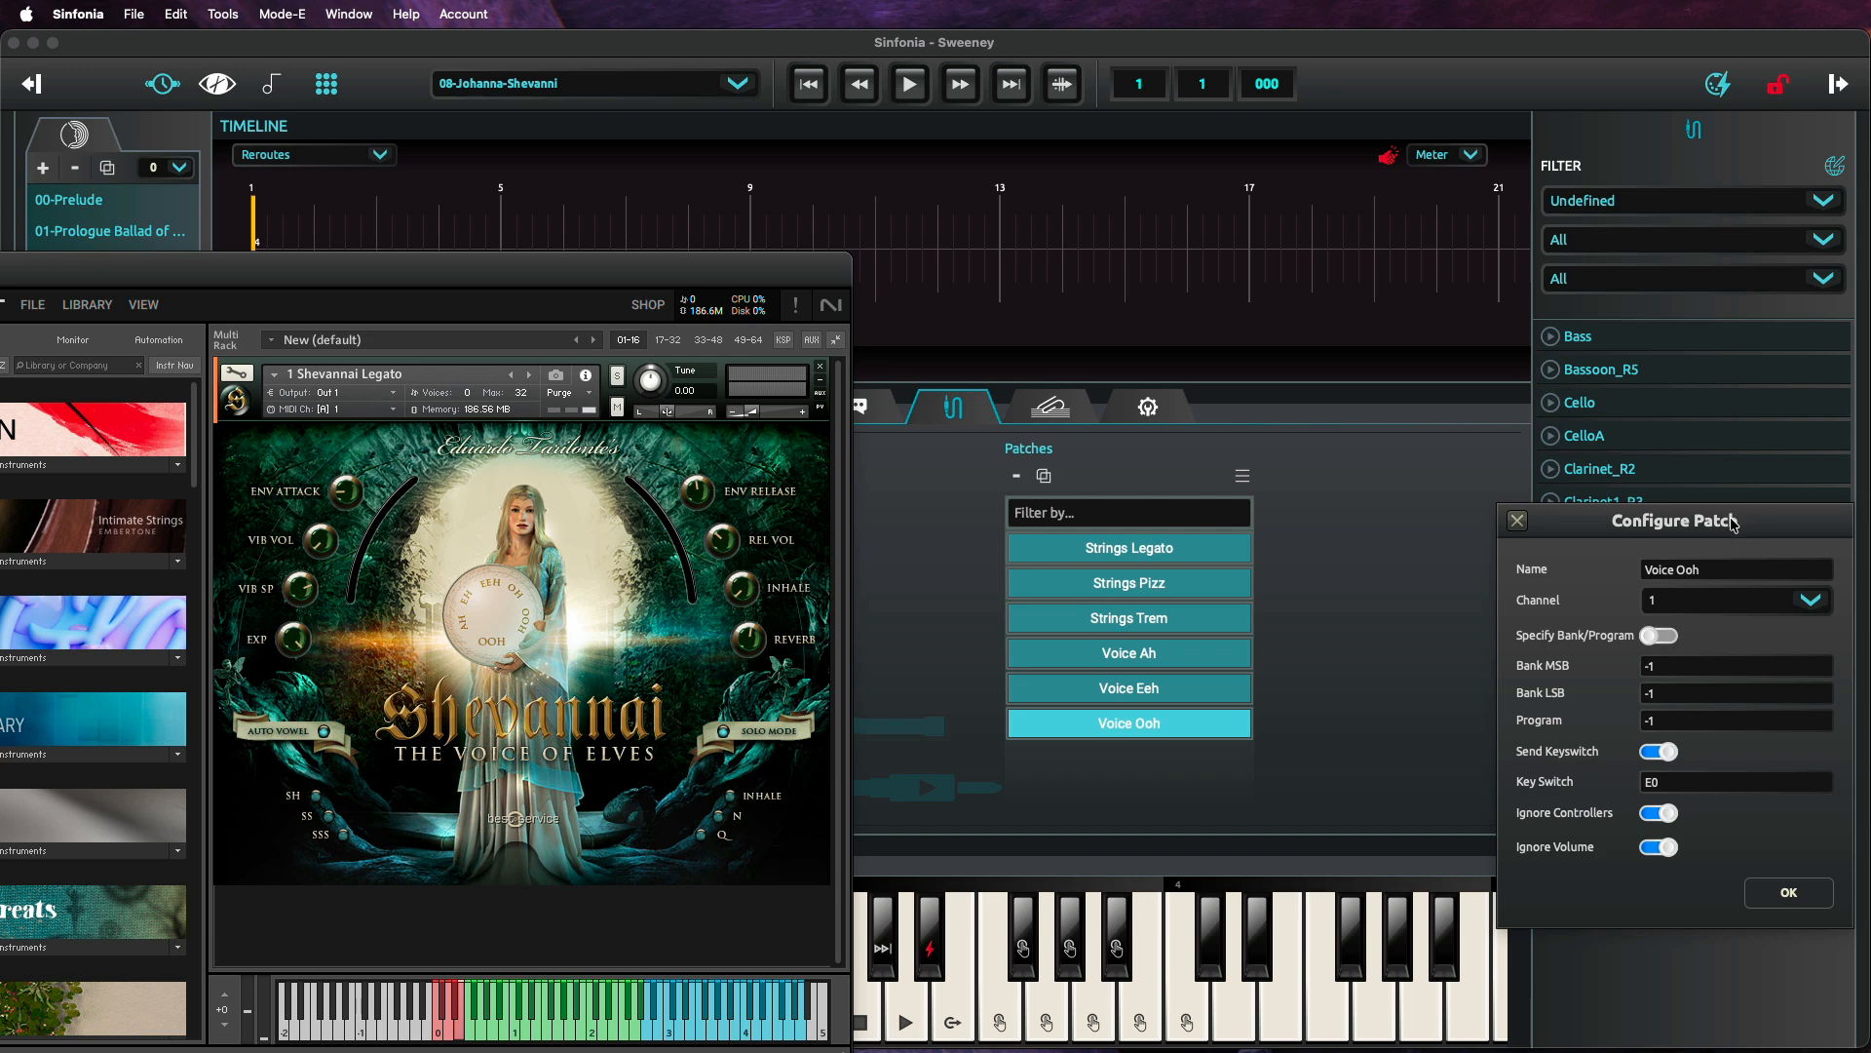
{"action": "left_click_drag", "start_coordinate": [1743, 520], "coordinate": [1458, 495]}
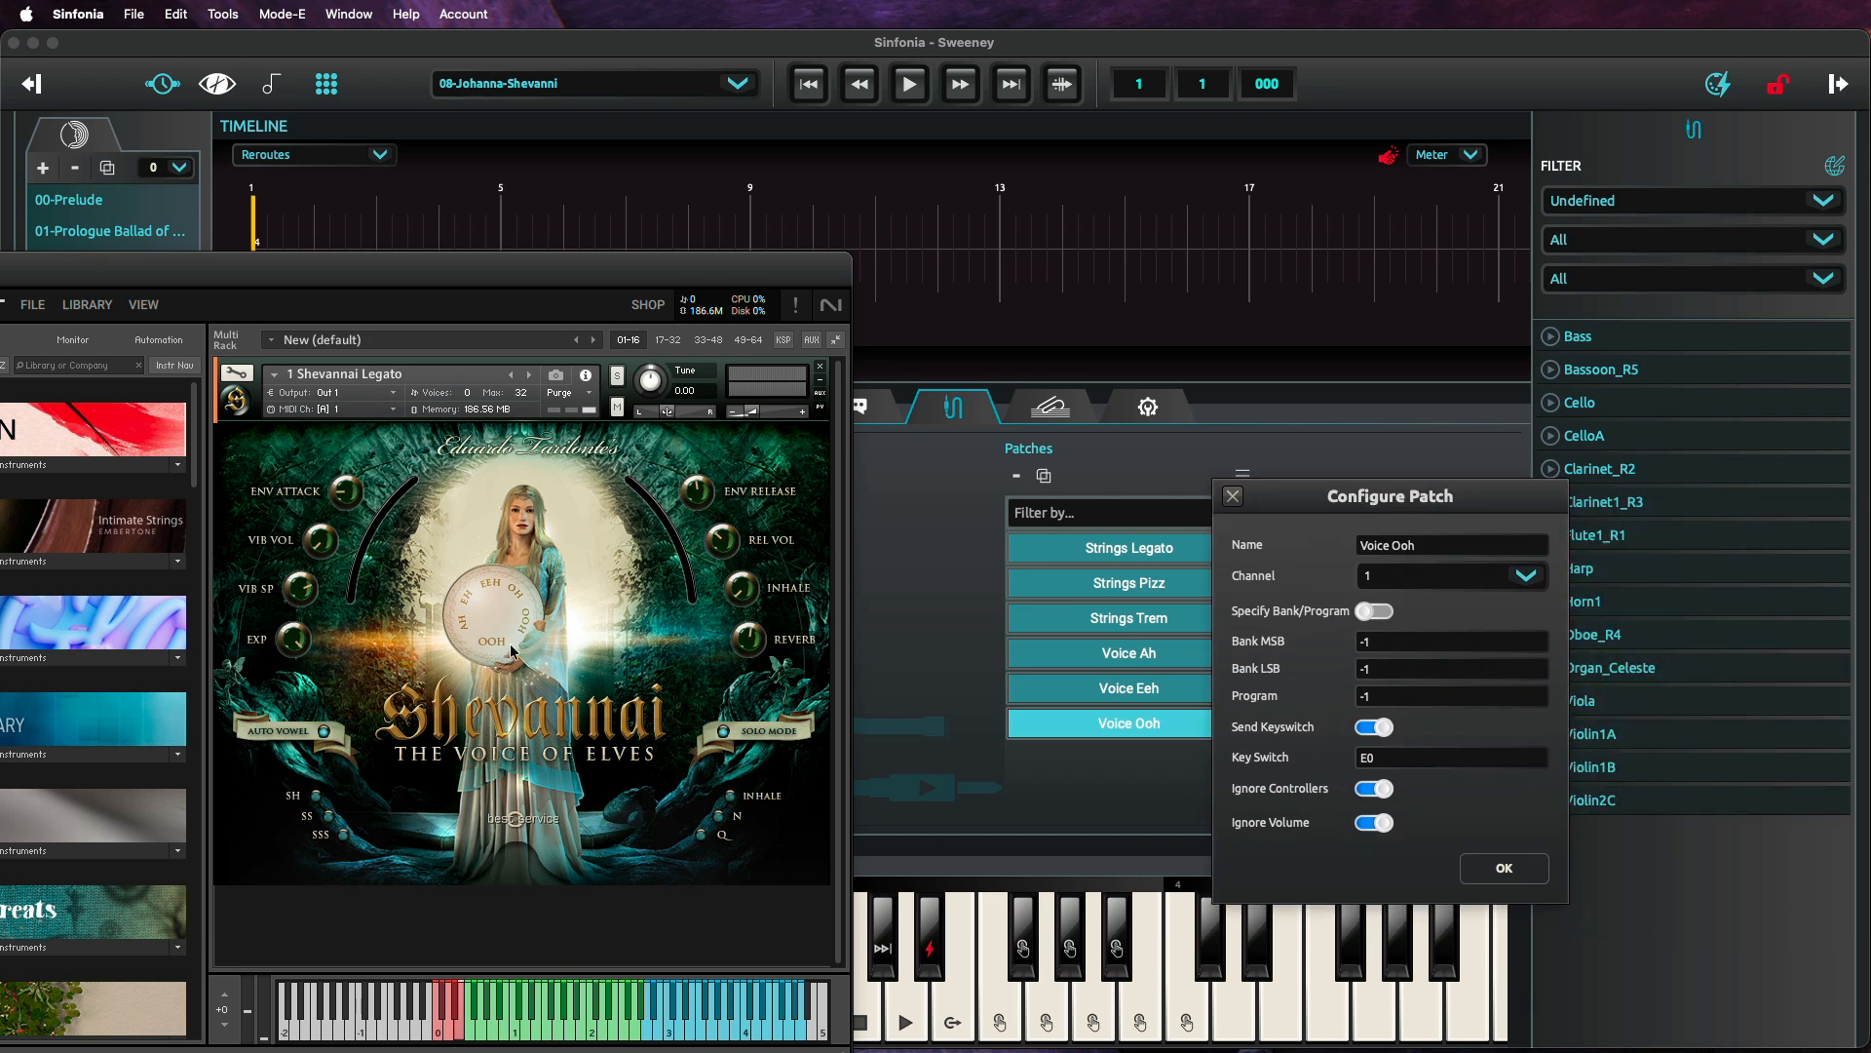
{"action": "left_click", "coordinate": [1232, 496]}
Play 08-Johanna-Shevanni with the reroutes filtered to Flute1_R1 to hear the vowel changes, then stop playback.
{"action": "key", "text": "space"}
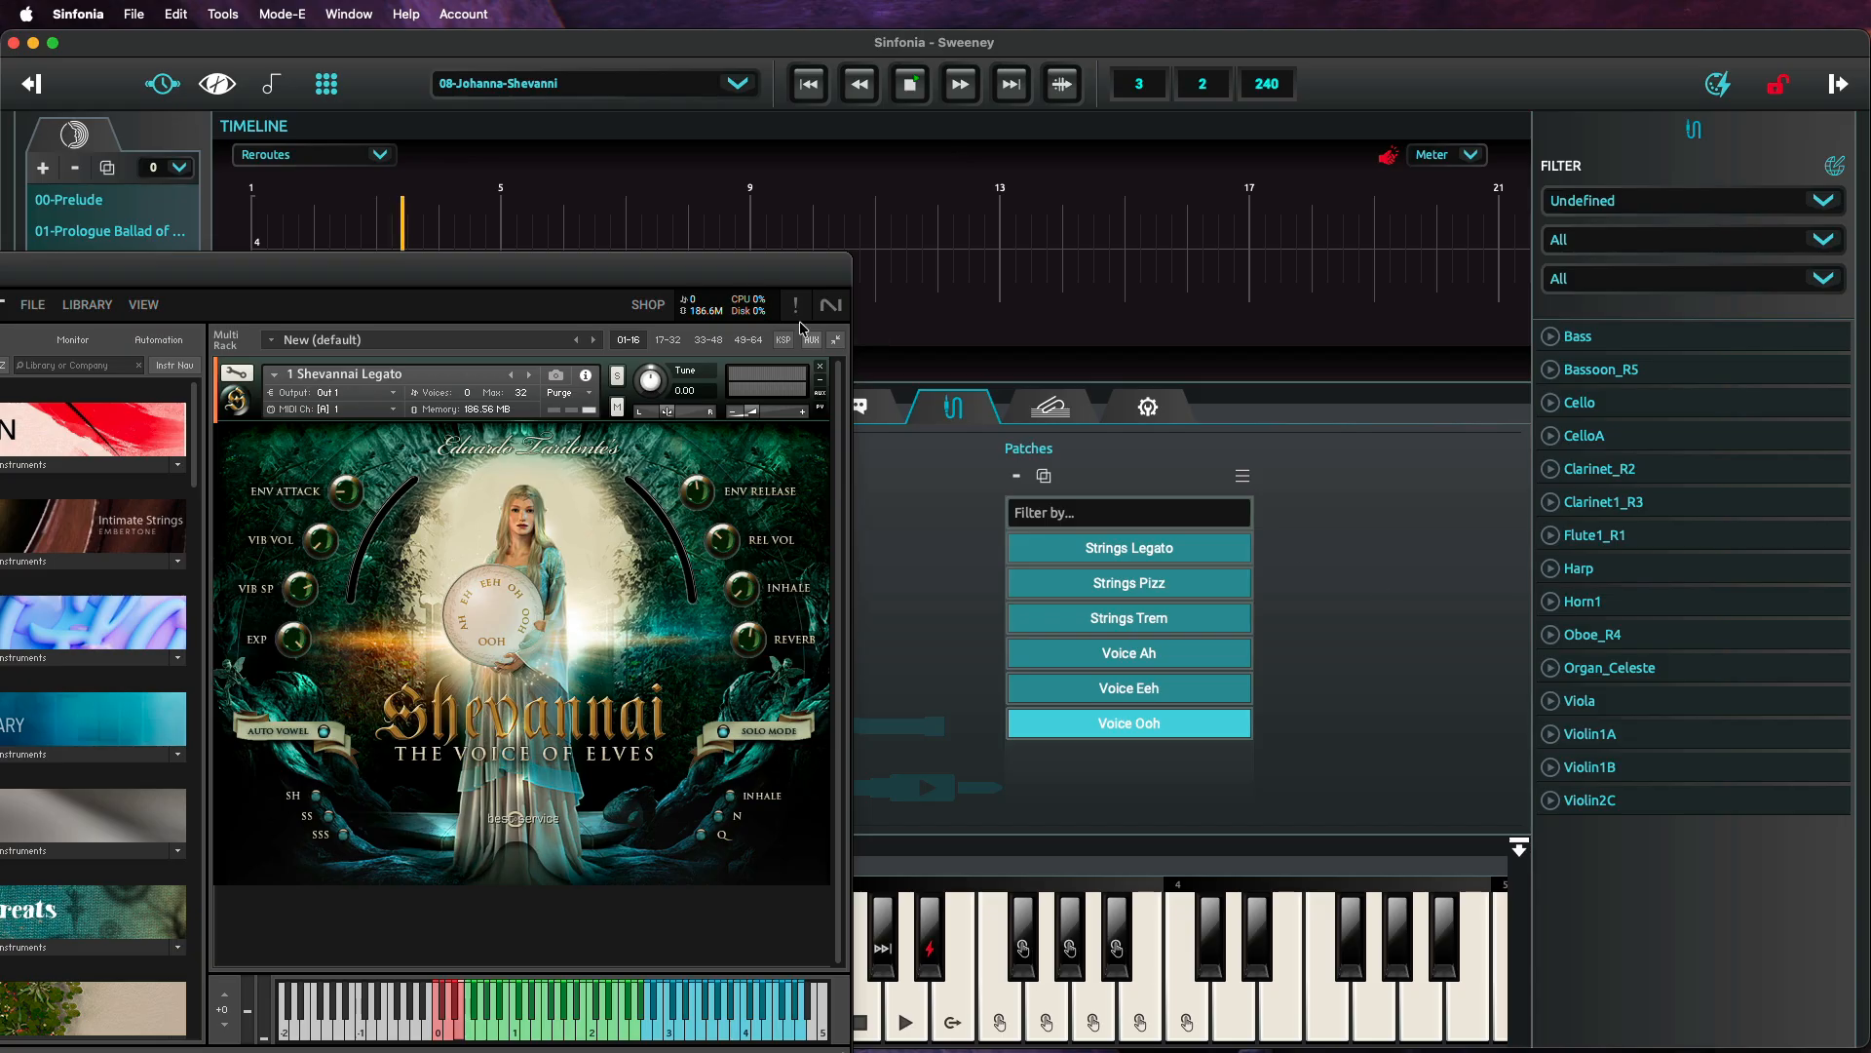
{"action": "left_click_drag", "start_coordinate": [758, 269], "coordinate": [790, 388]}
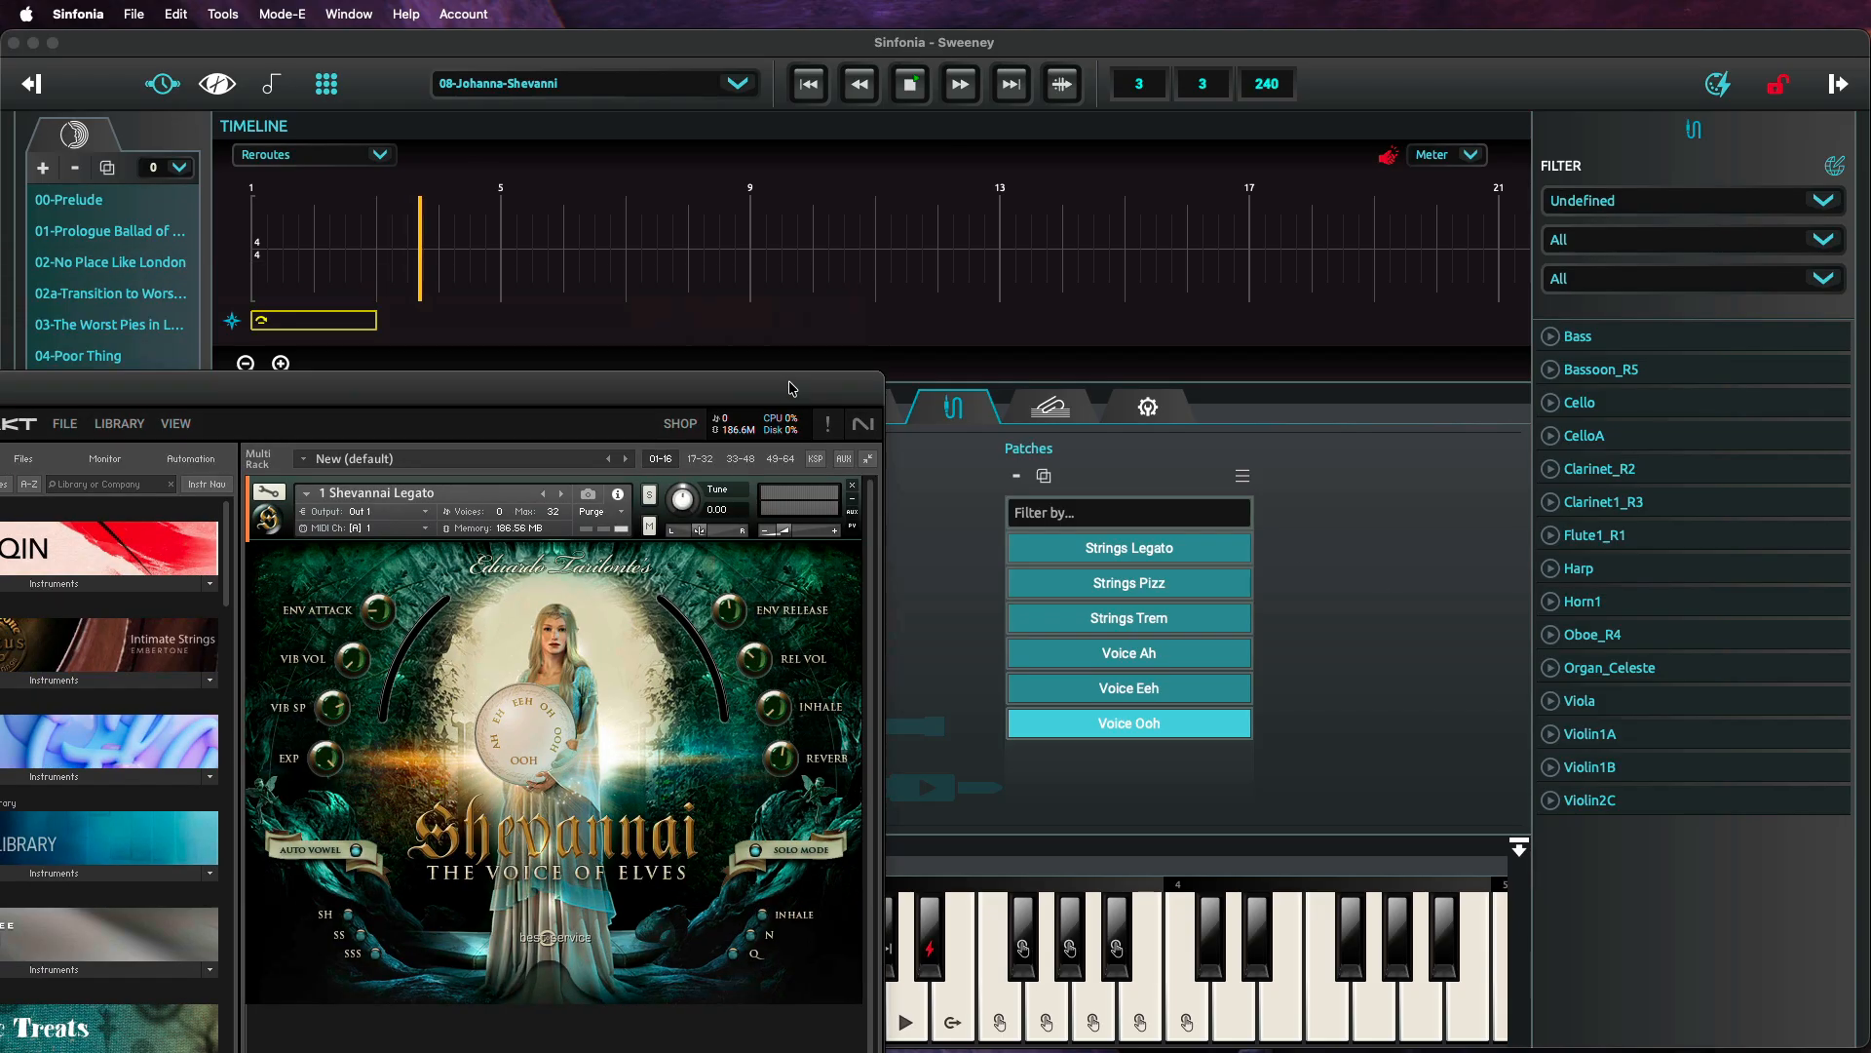
{"action": "left_click", "coordinate": [1687, 199]}
{"action": "left_click", "coordinate": [1651, 355]}
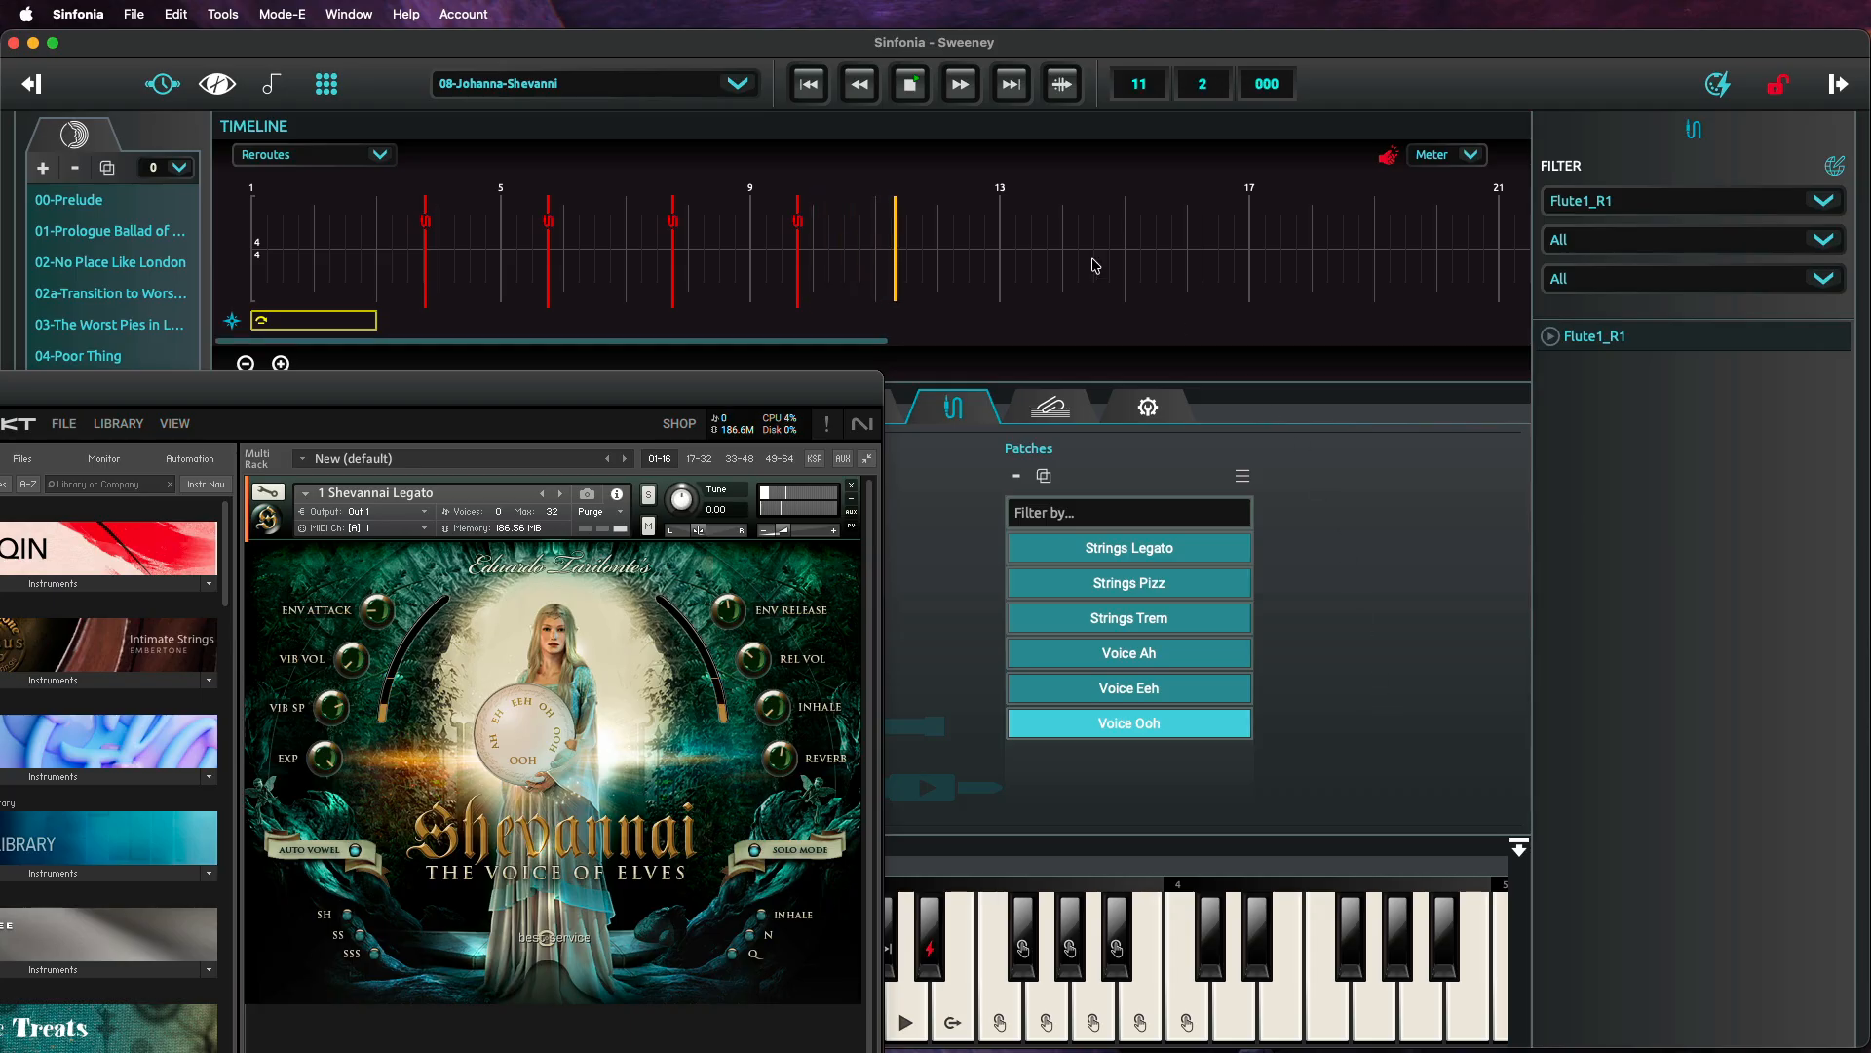
{"action": "left_click", "coordinate": [923, 88]}
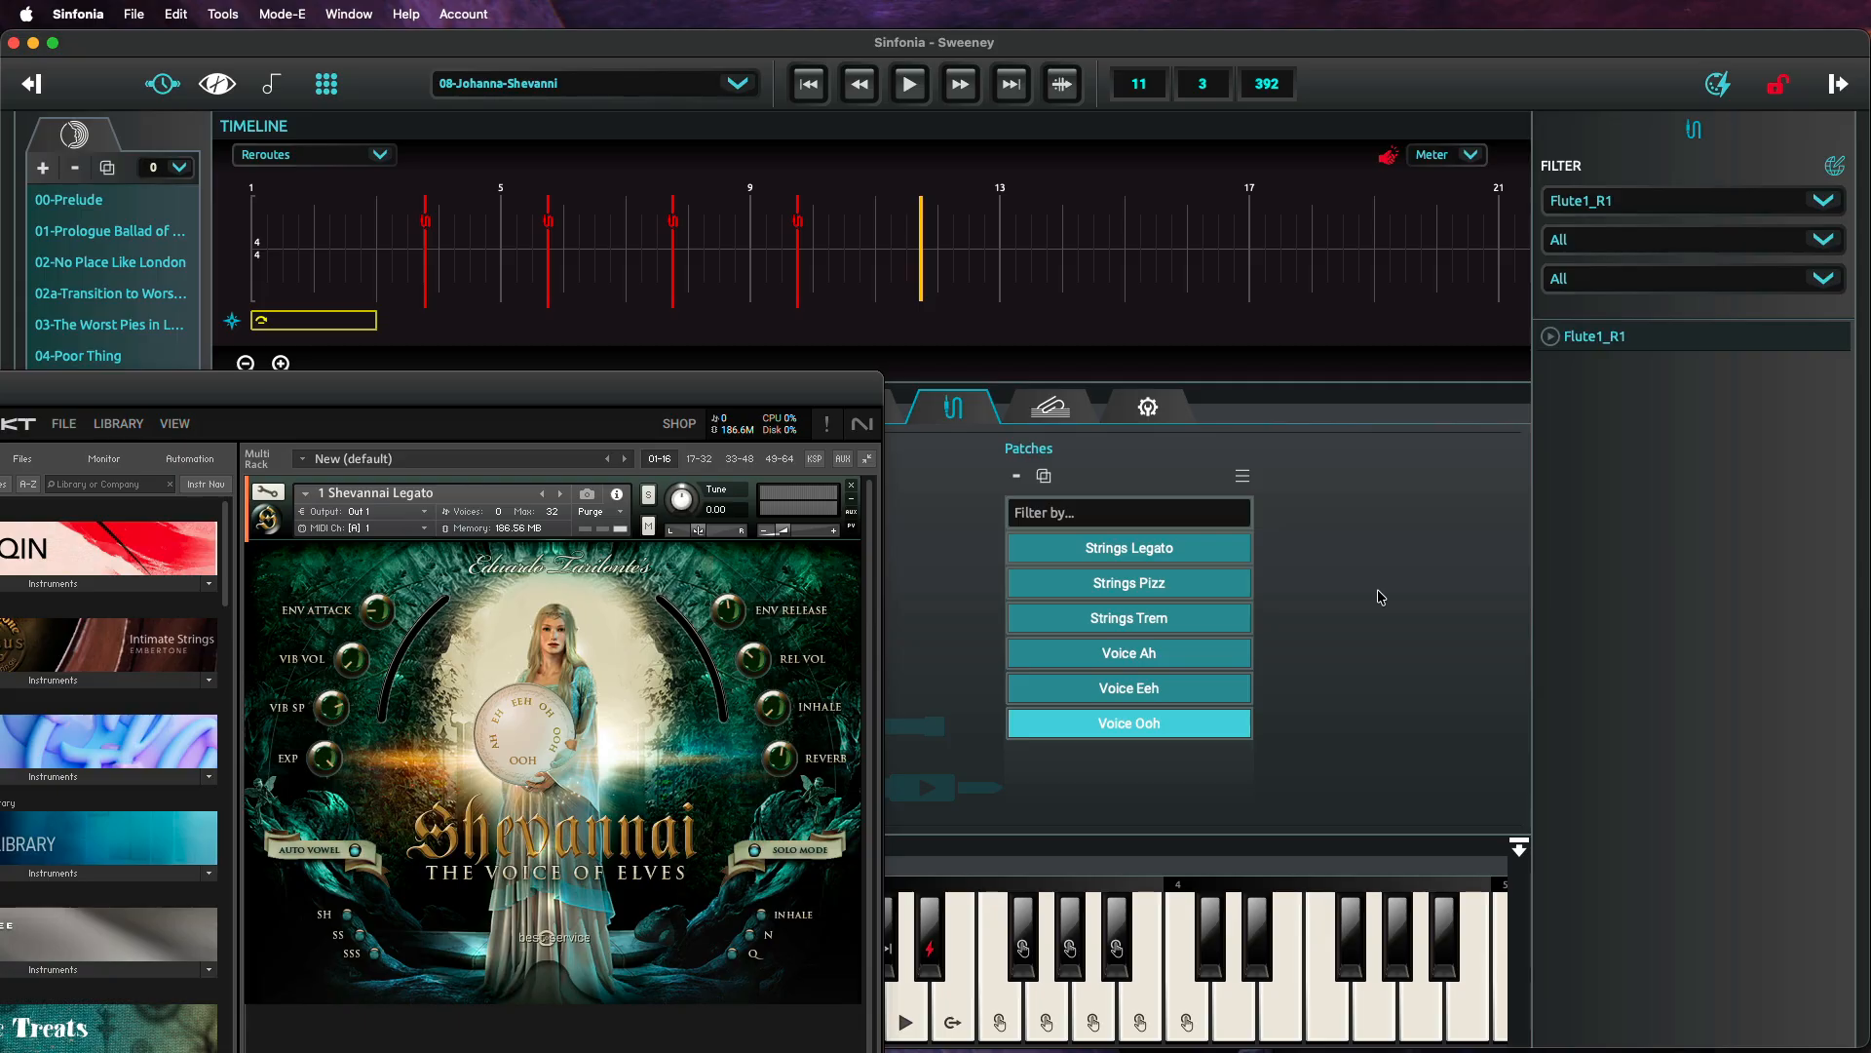
Save the Sweeney show and lock it against editing to switch to Mode-P.
{"action": "left_click", "coordinate": [135, 14]}
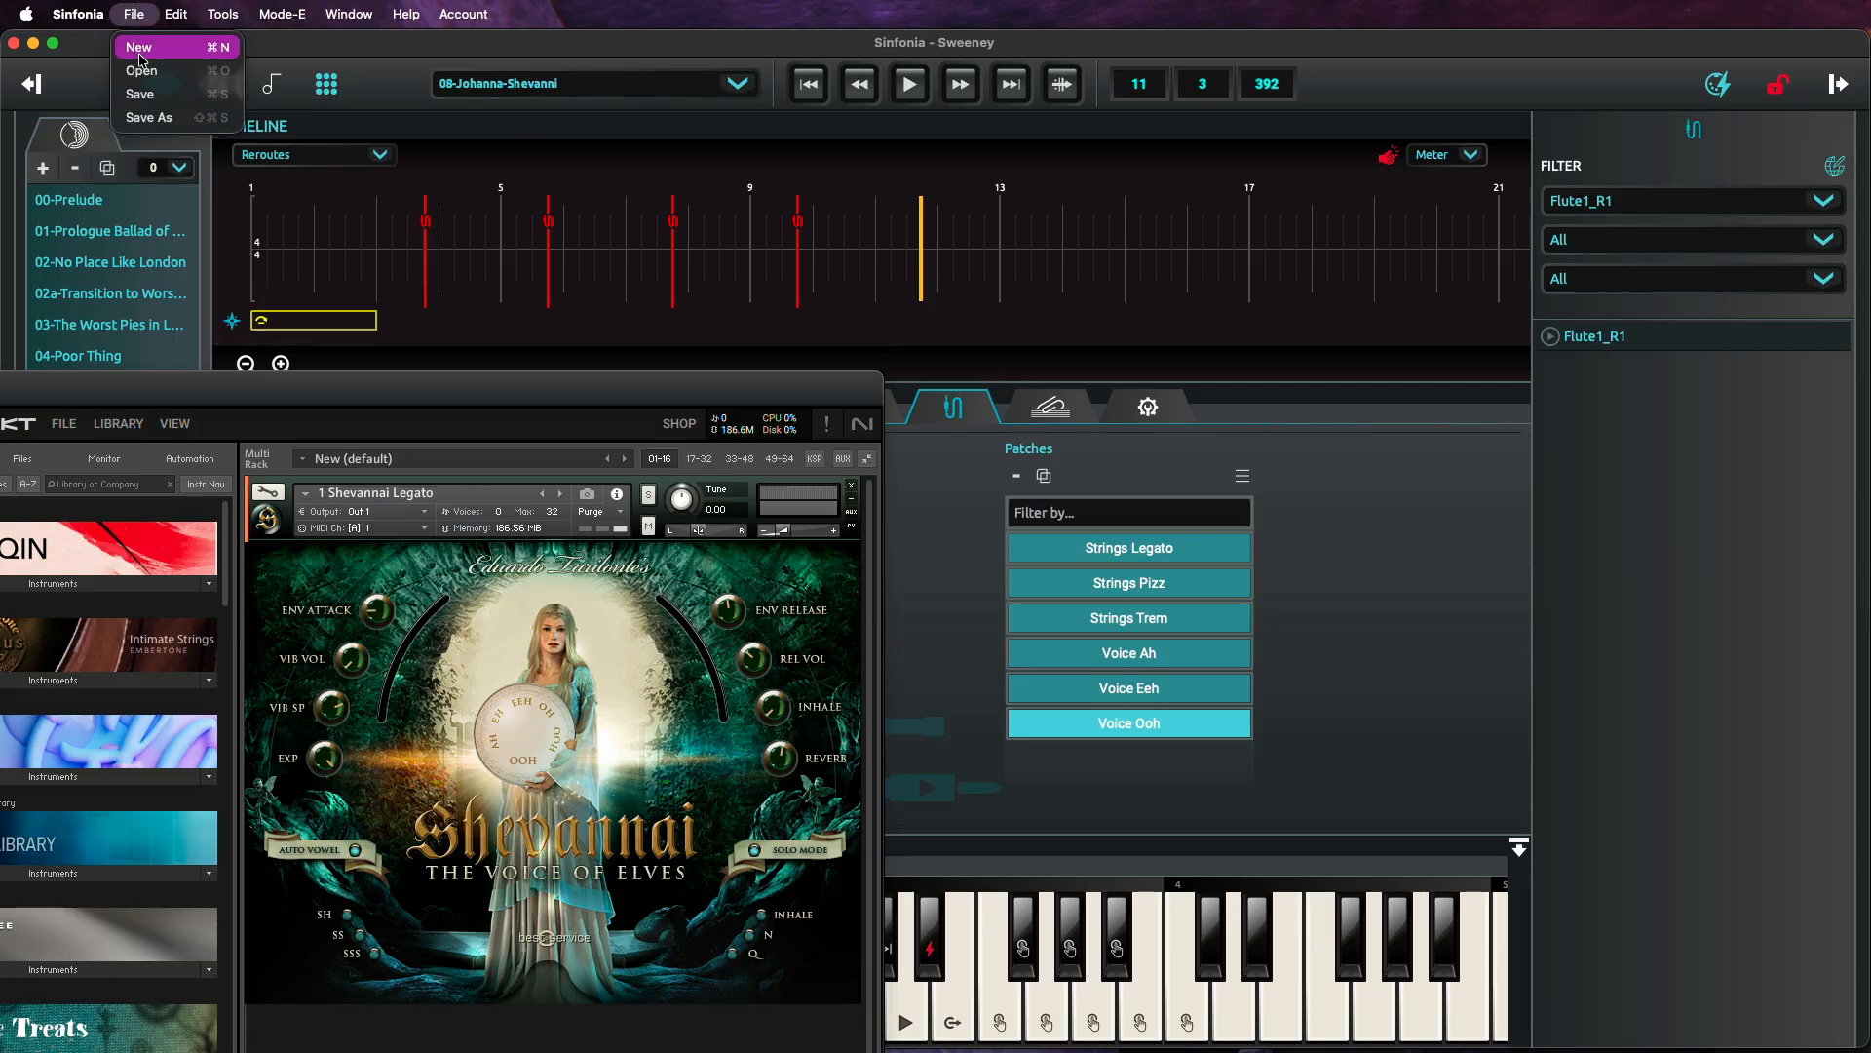
{"action": "left_click", "coordinate": [139, 92]}
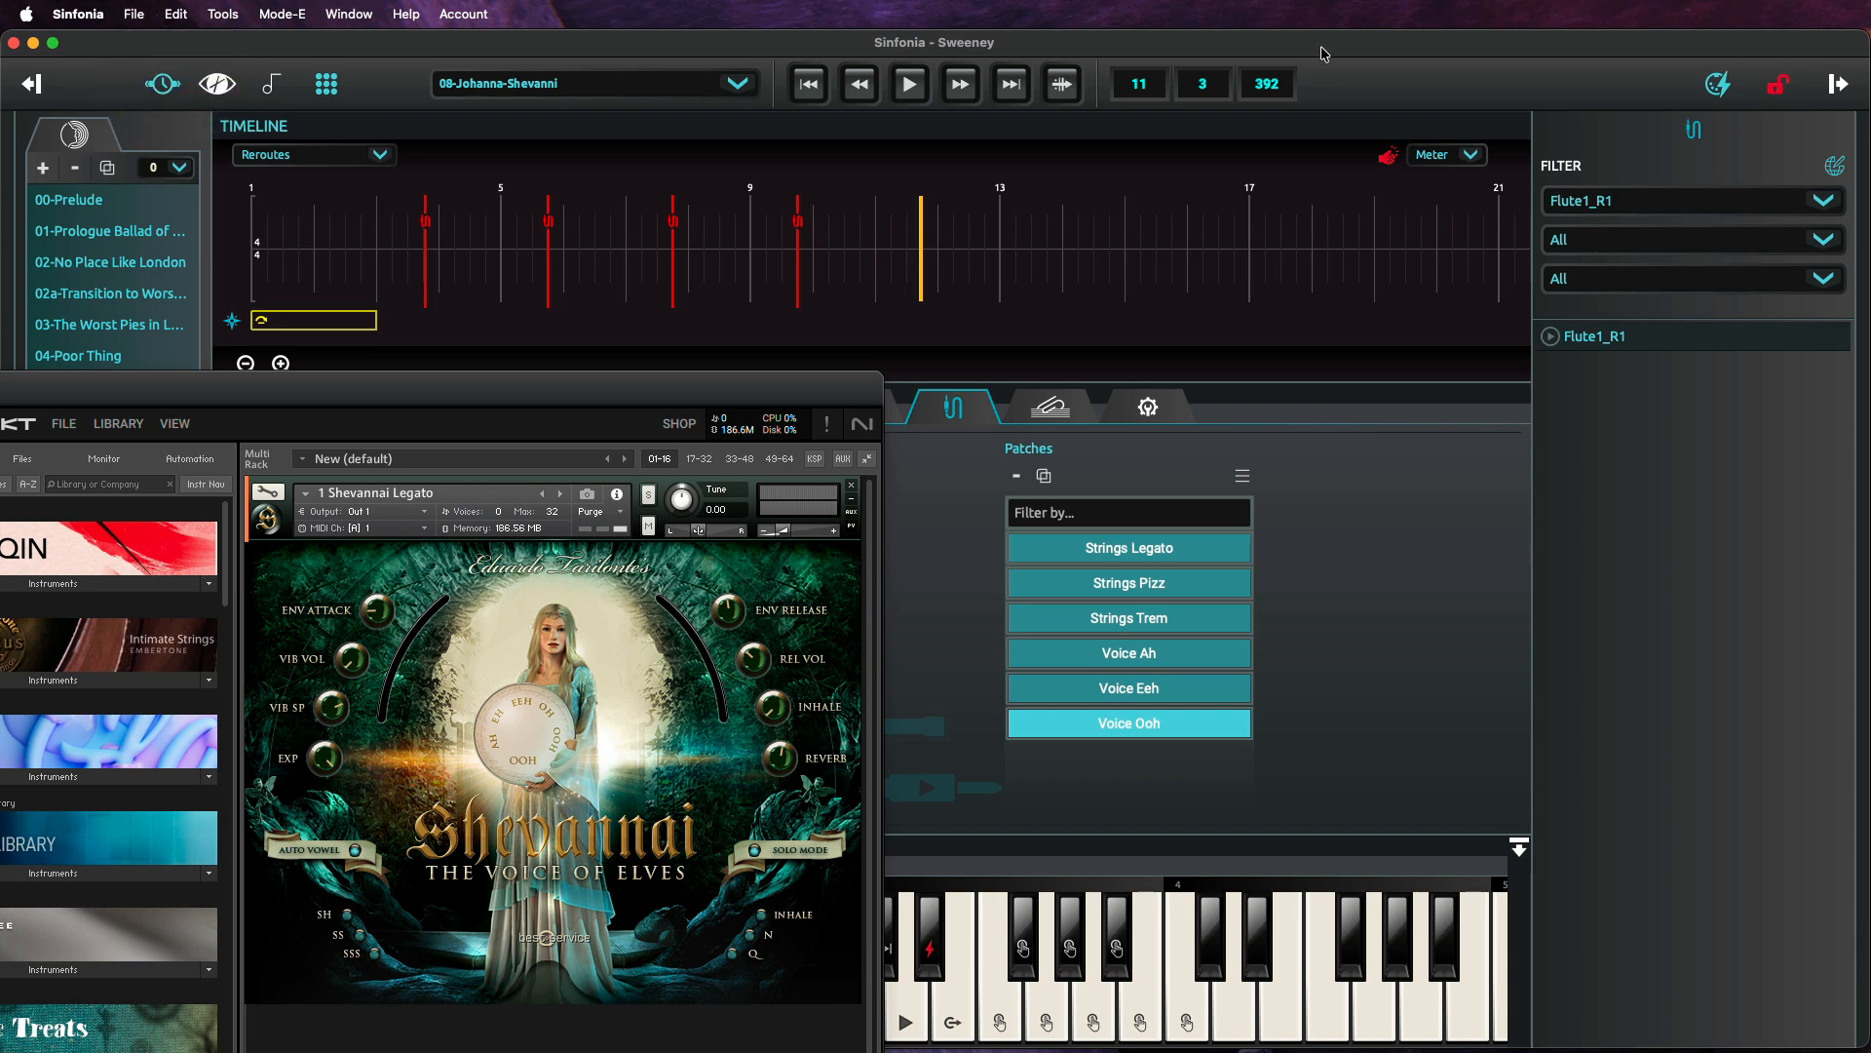
{"action": "left_click", "coordinate": [1776, 95]}
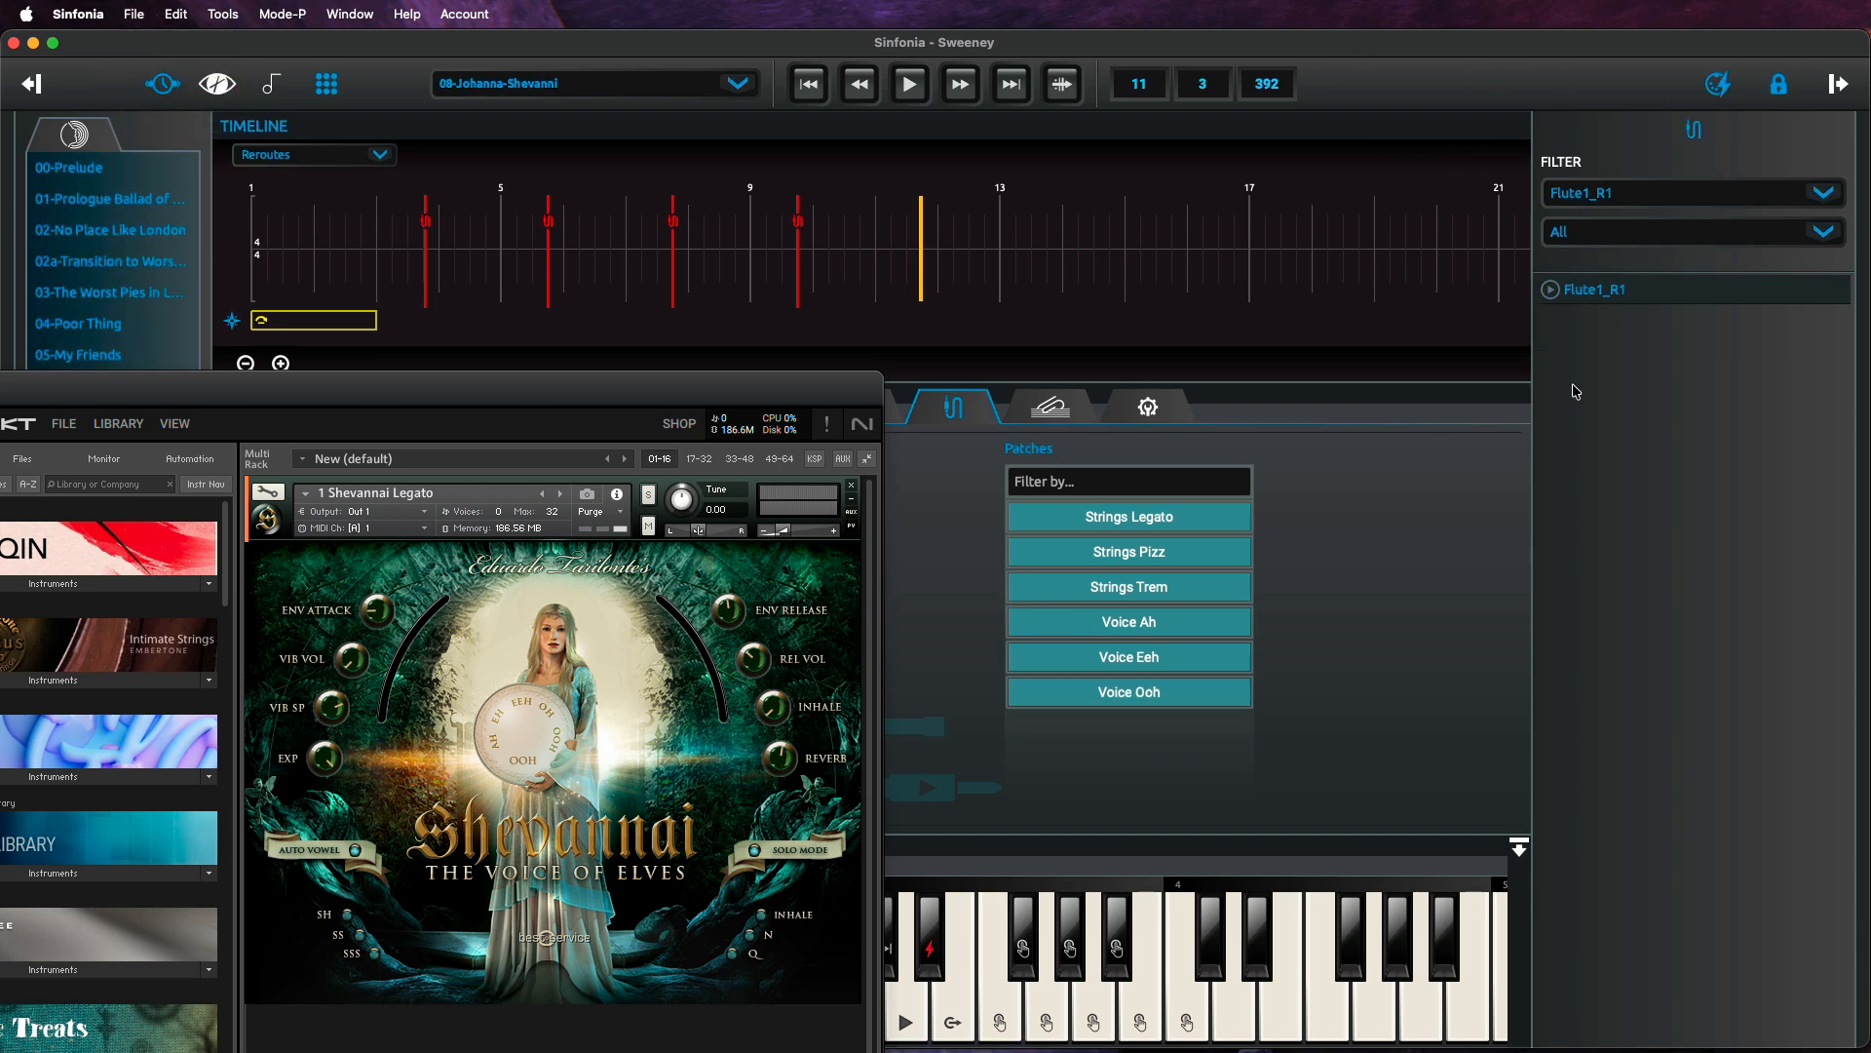